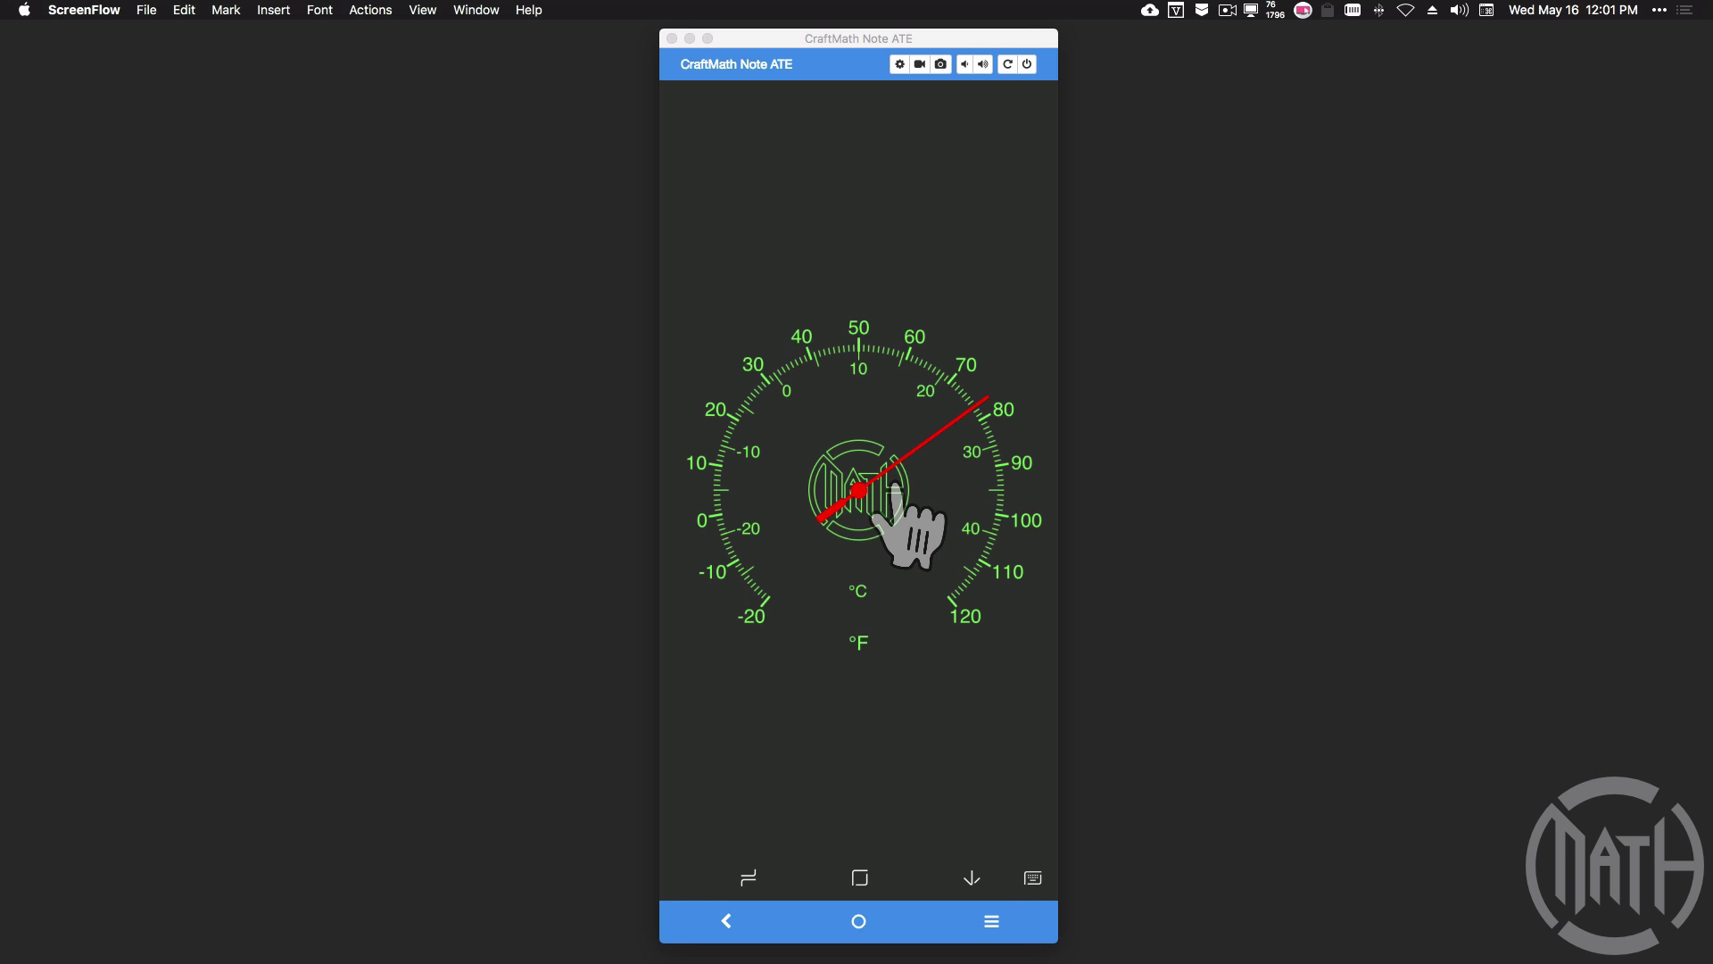
Open the global variables of the Circular Thermometer component
click(940, 782)
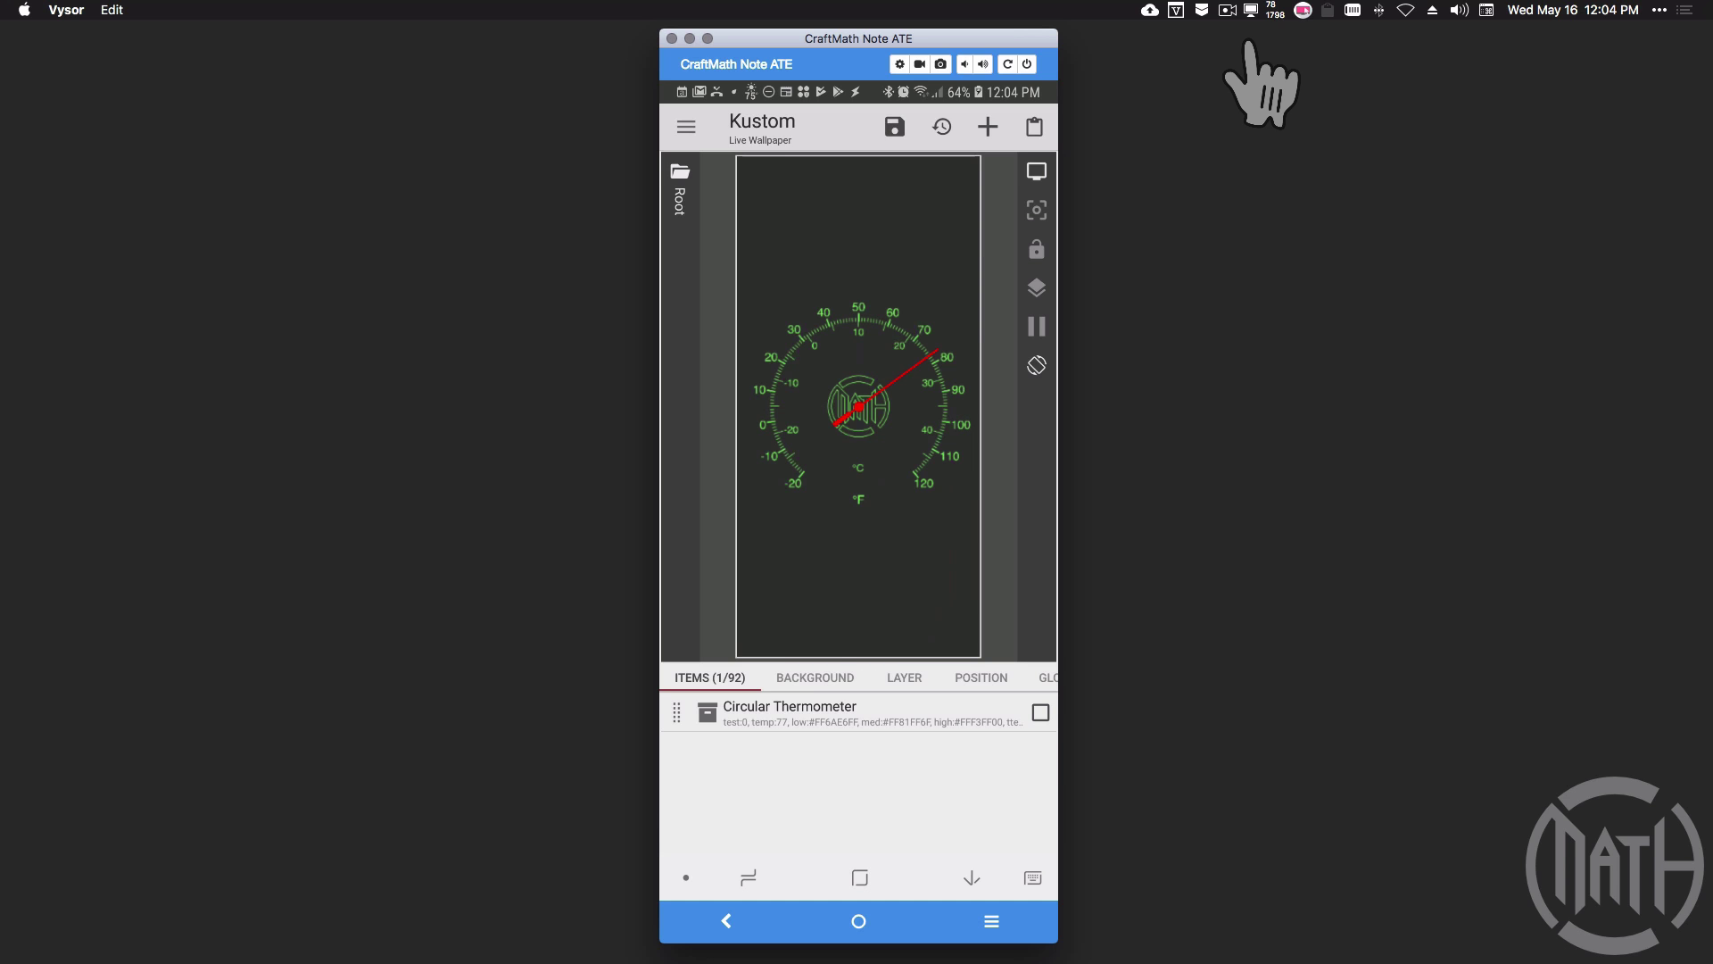
click(766, 714)
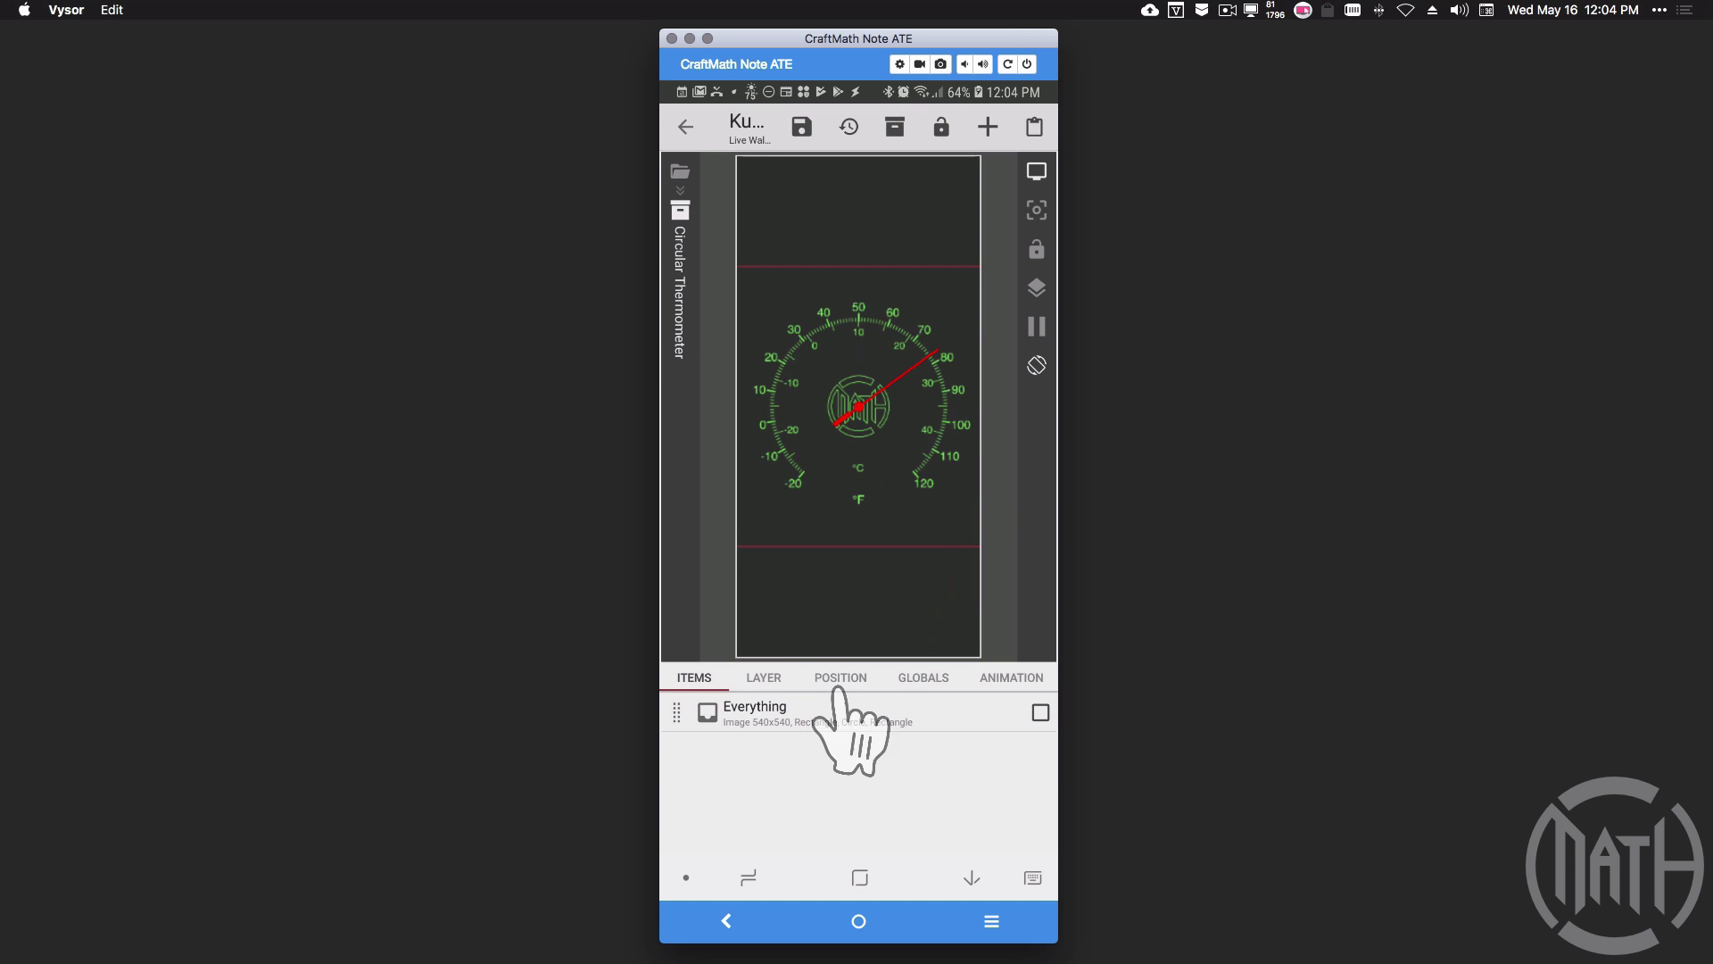
click(921, 680)
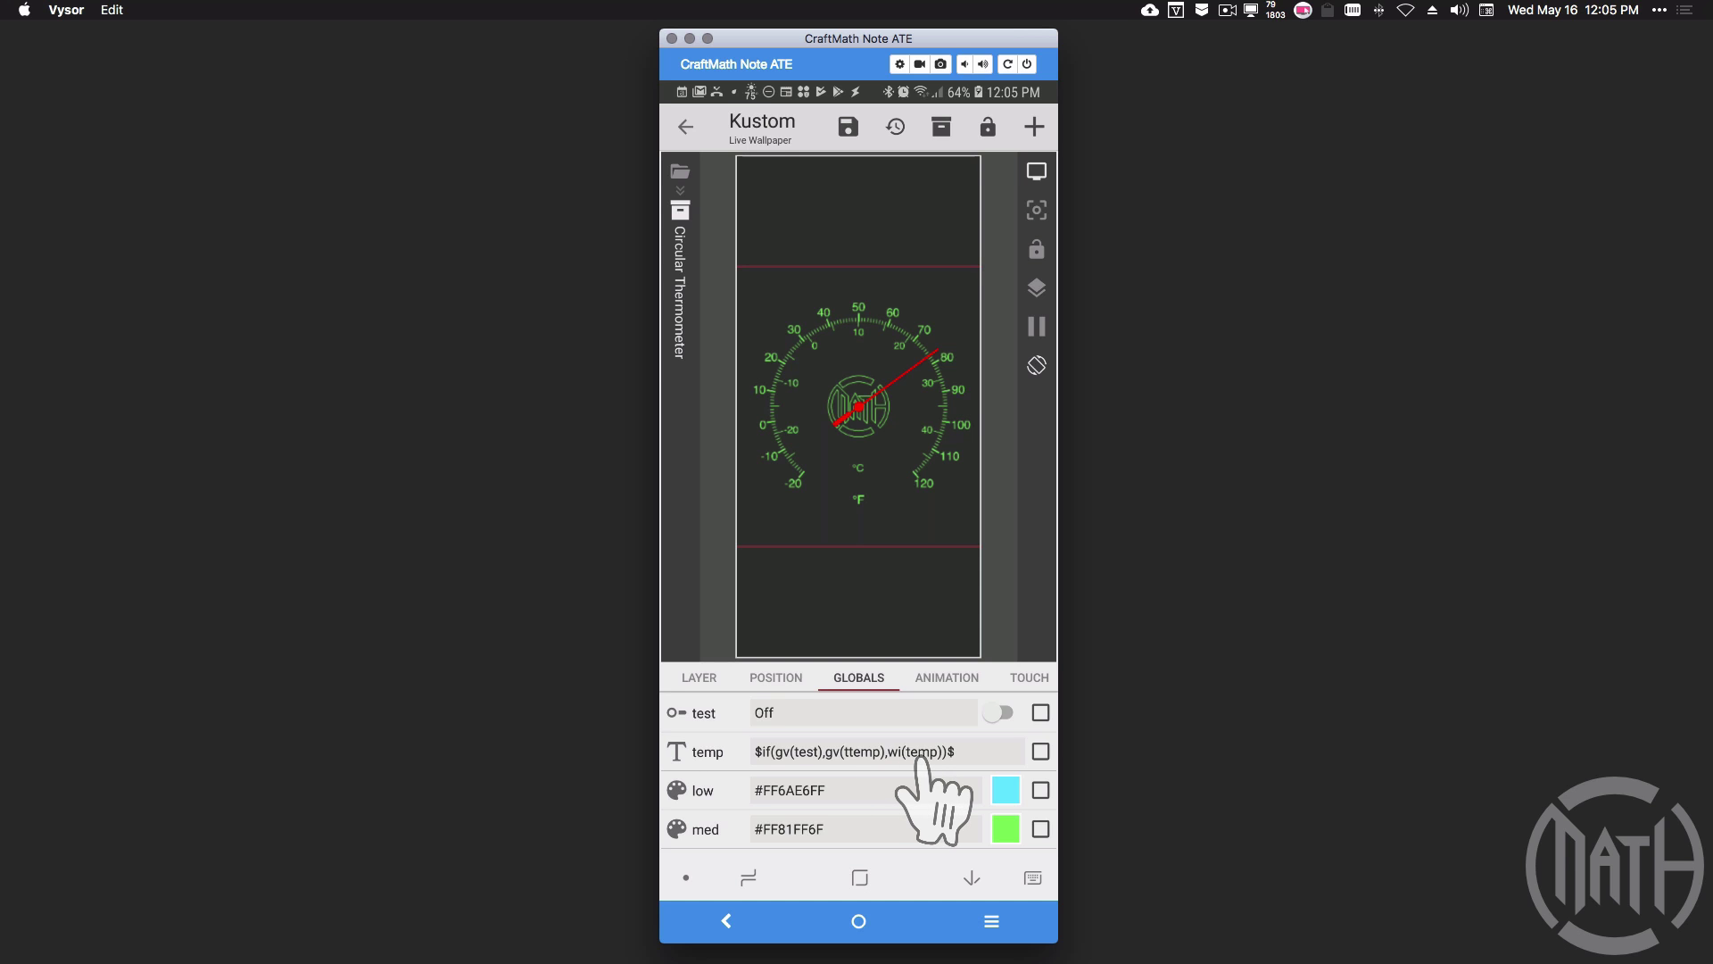
Check the temp formula's preview with the test global off and again with it switched on
click(860, 752)
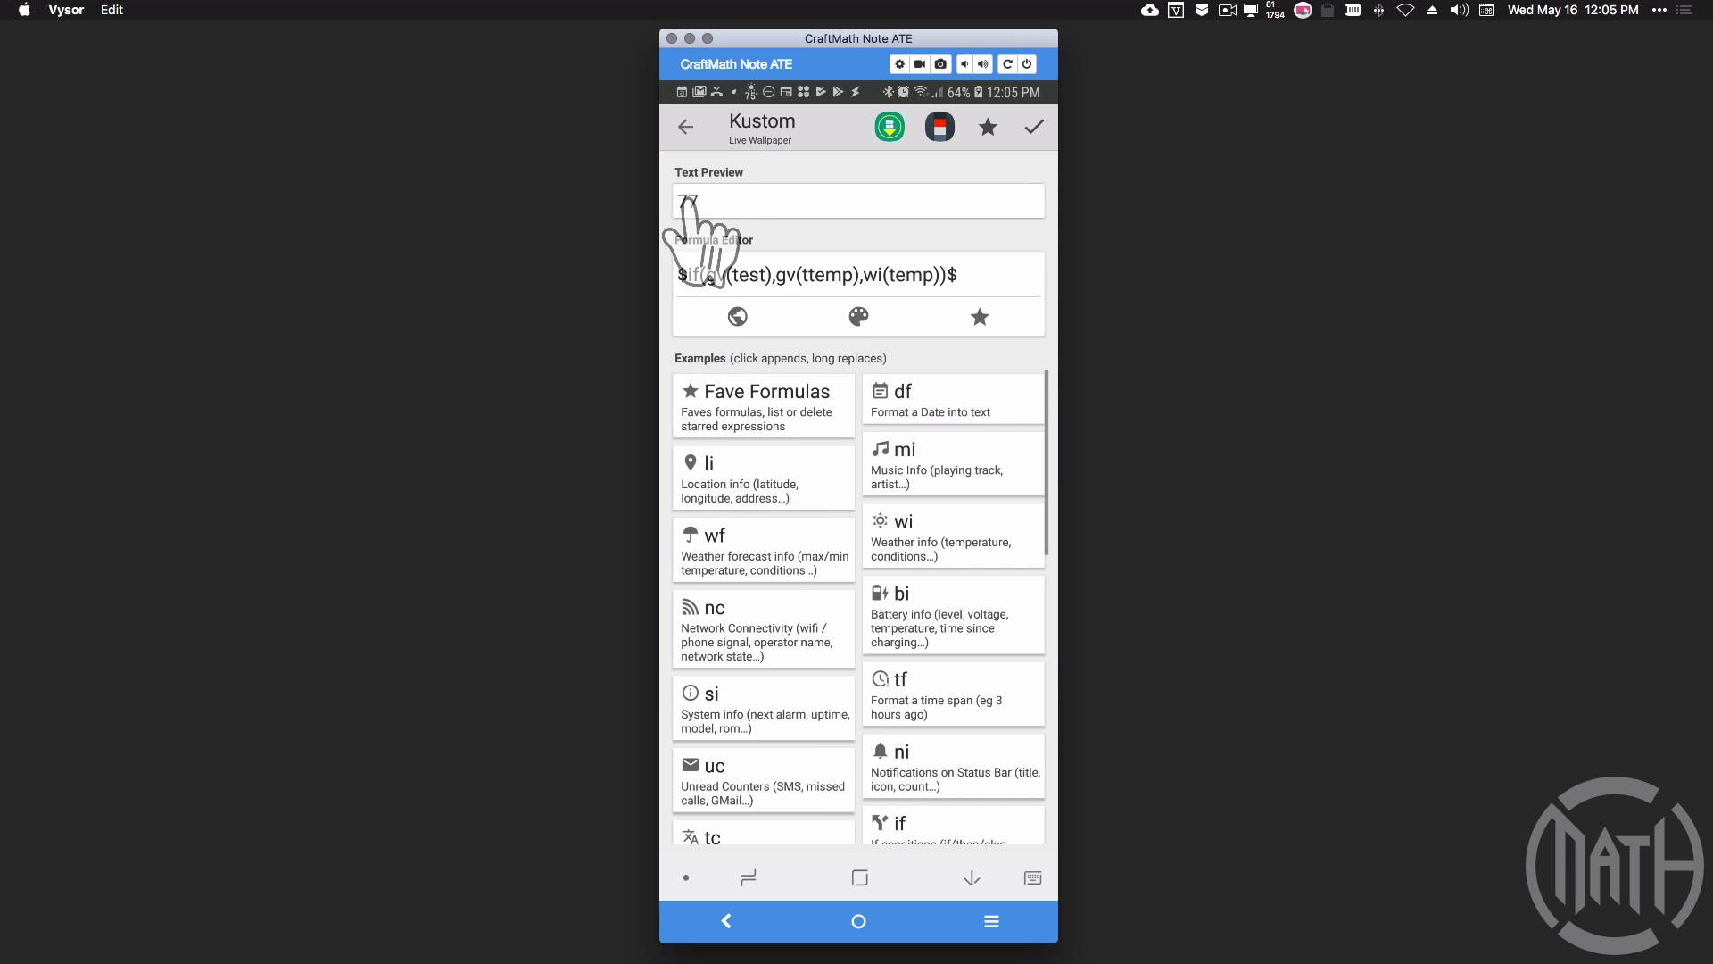
click(1033, 130)
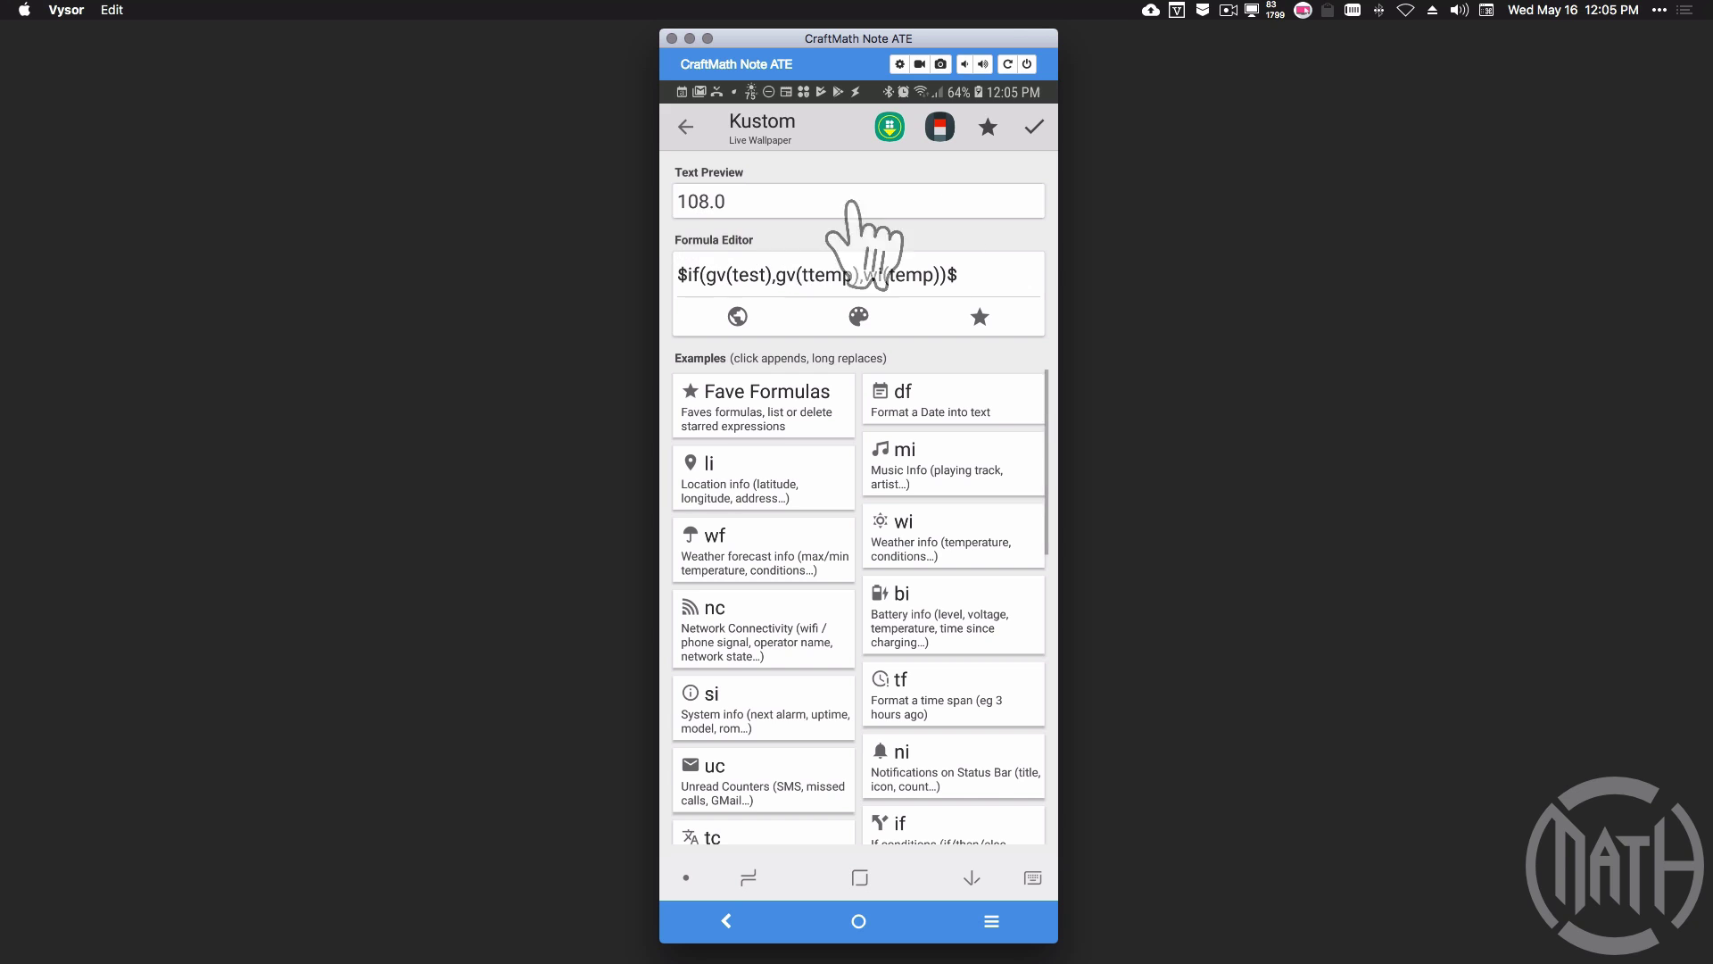
click(1033, 131)
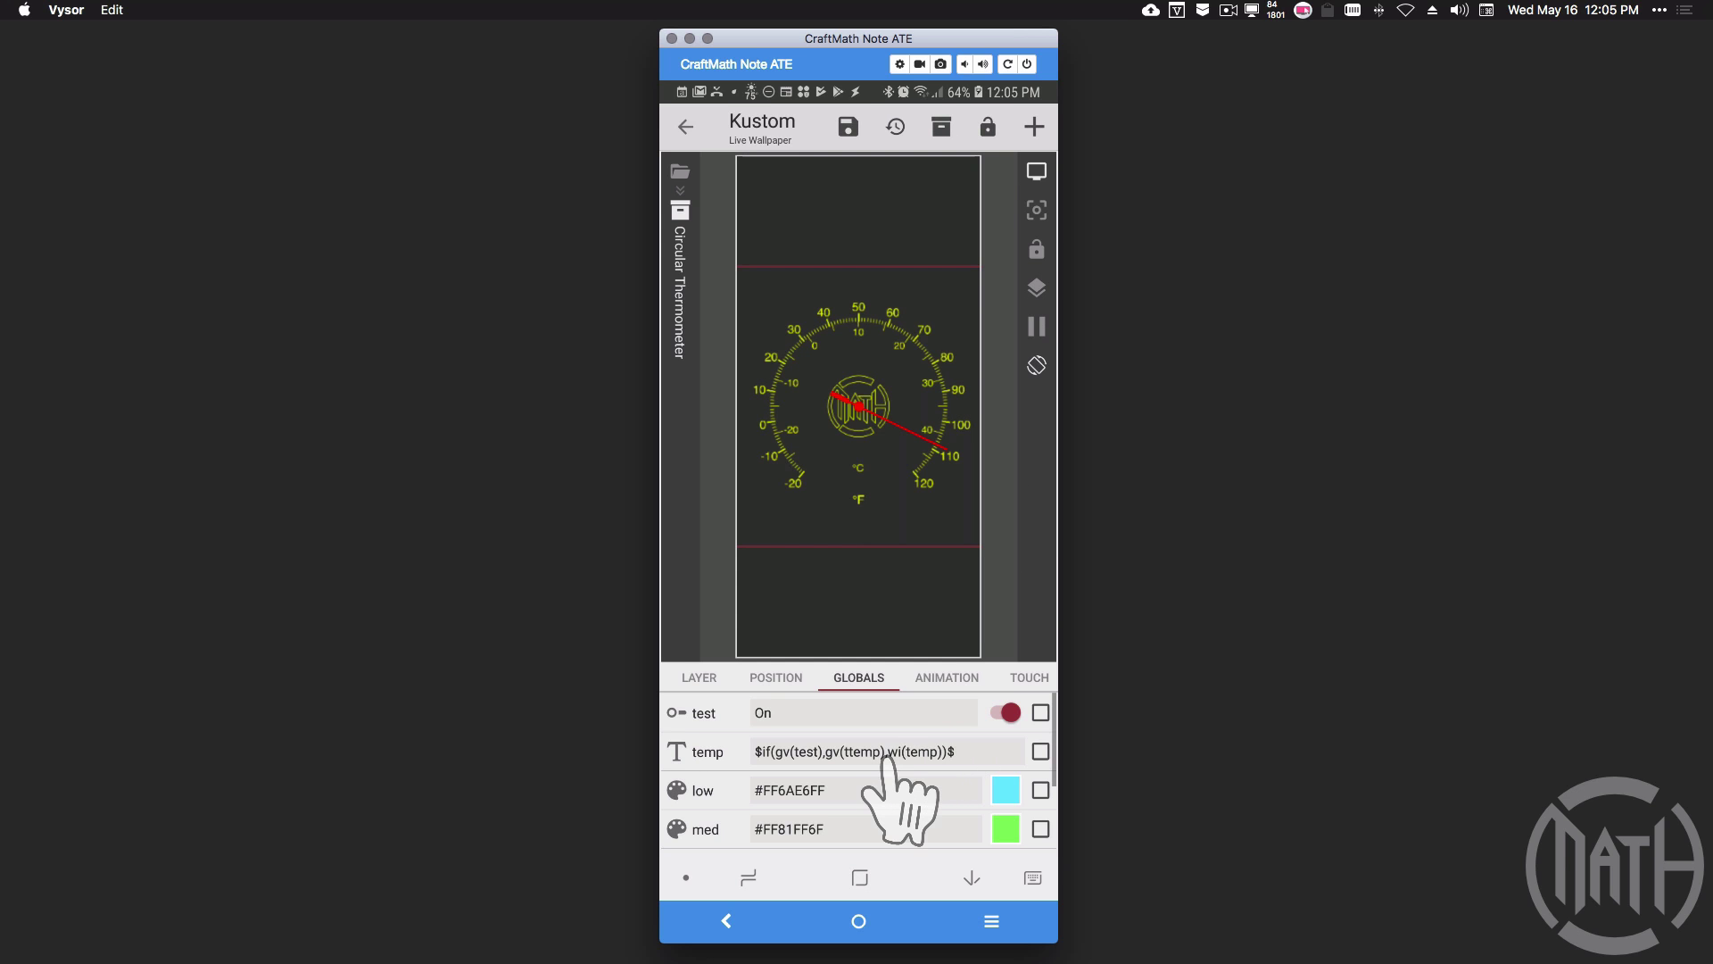
Lower the ttemp global to 48 to test the needle and the dial colour in the middle range
drag(888, 760, 889, 680)
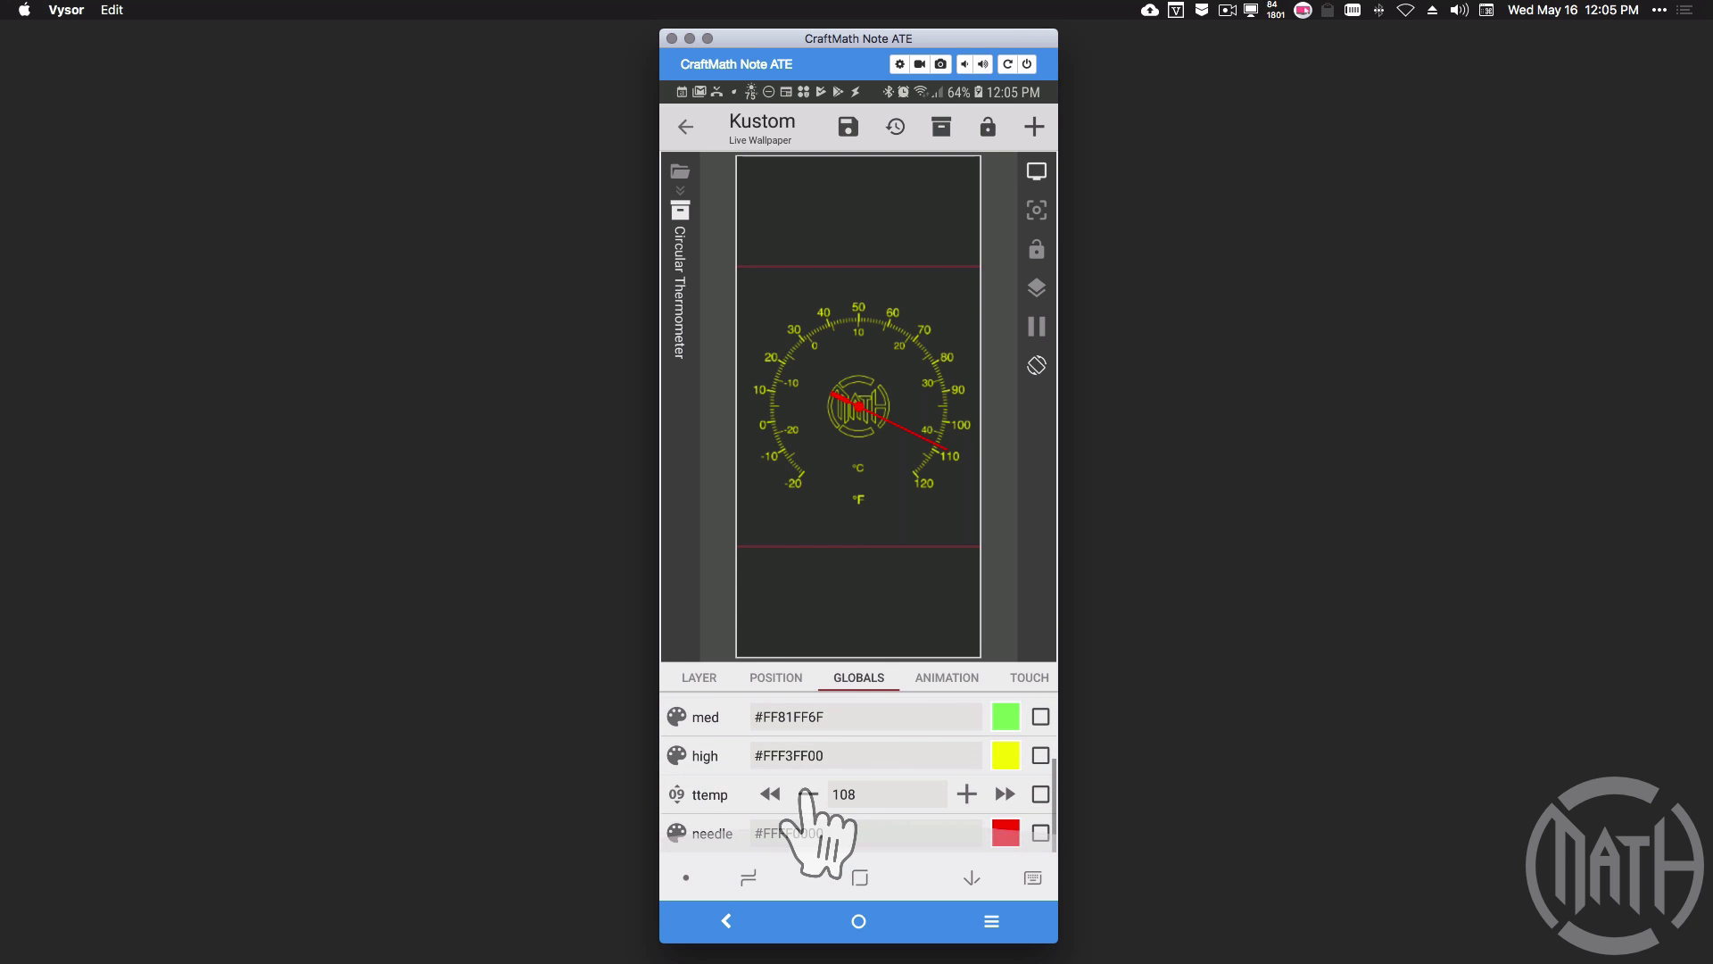
click(808, 793)
click(808, 793)
click(807, 794)
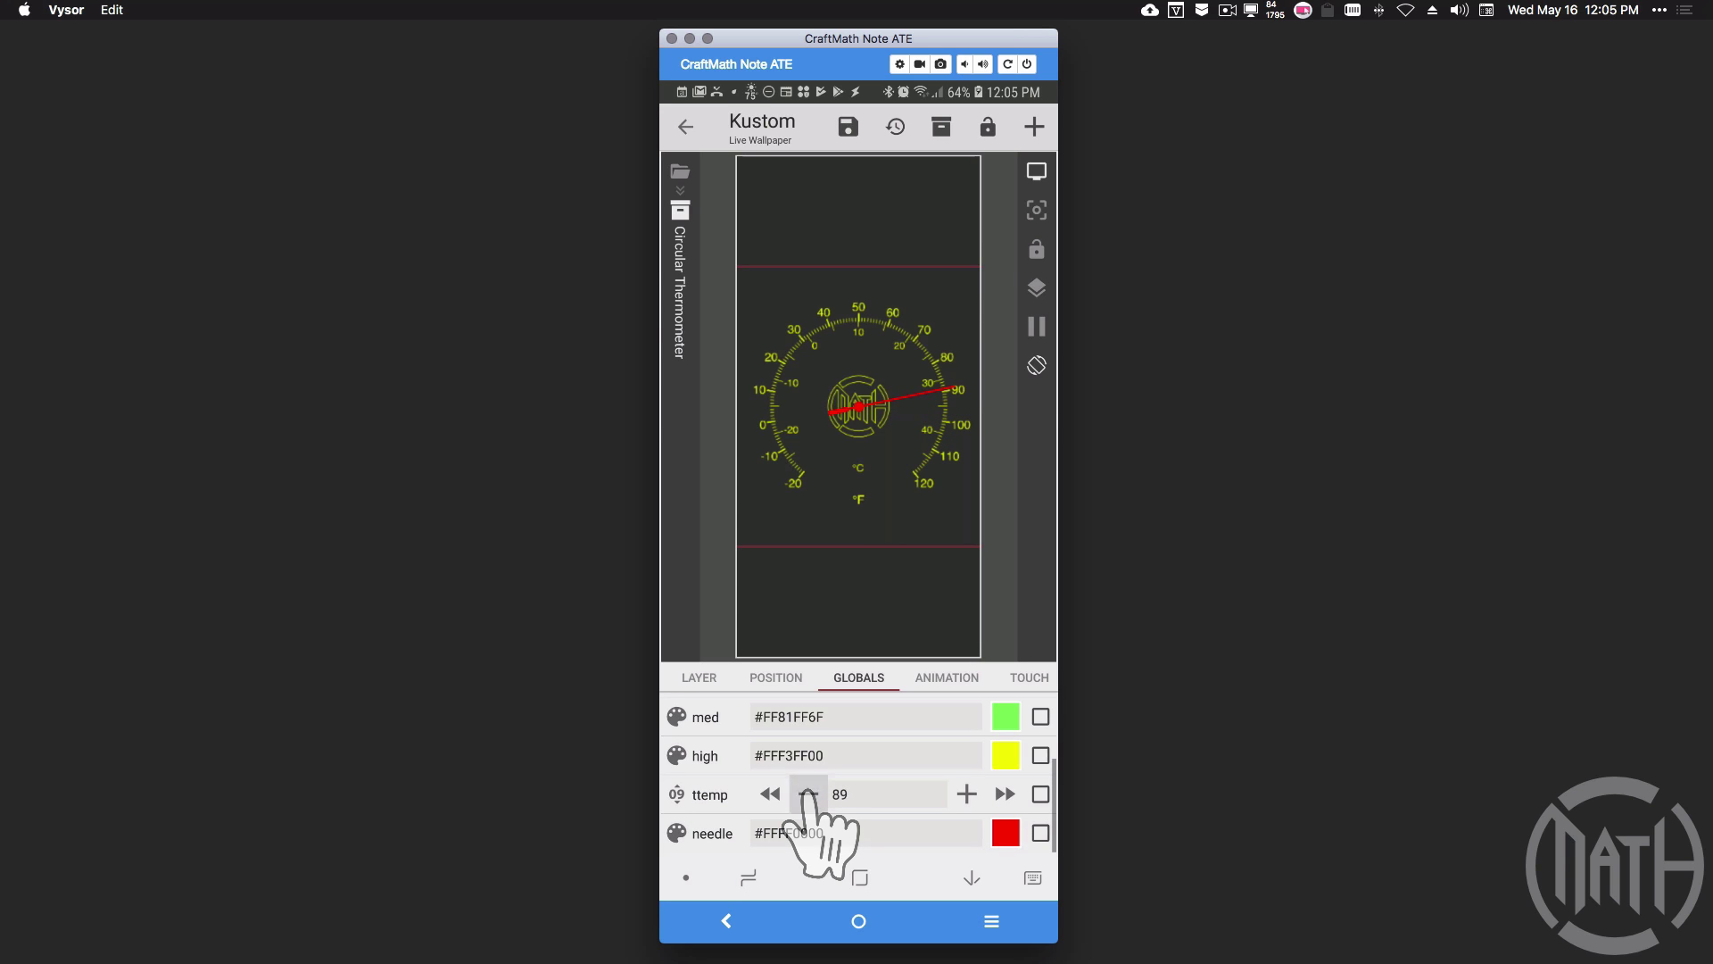
click(808, 793)
click(808, 794)
click(808, 794)
click(807, 793)
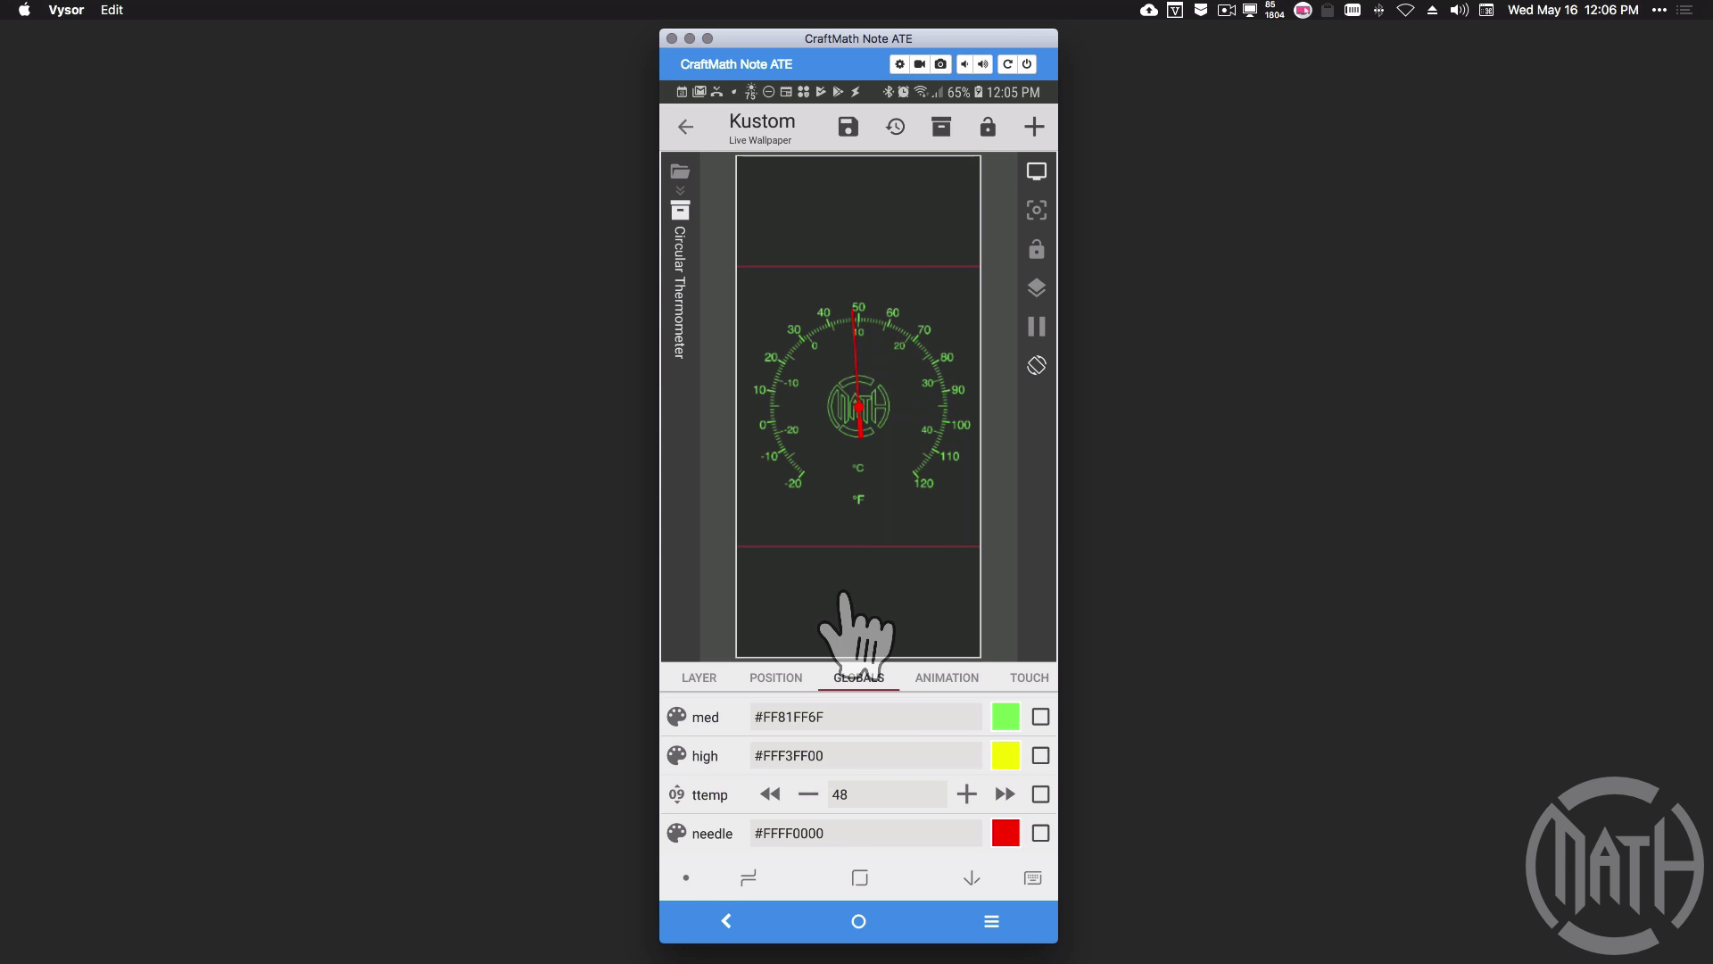
Lower the ttemp global further to 23 to test the thermometer's low-temperature colour
click(812, 794)
click(809, 795)
click(806, 796)
click(806, 796)
click(806, 796)
click(806, 796)
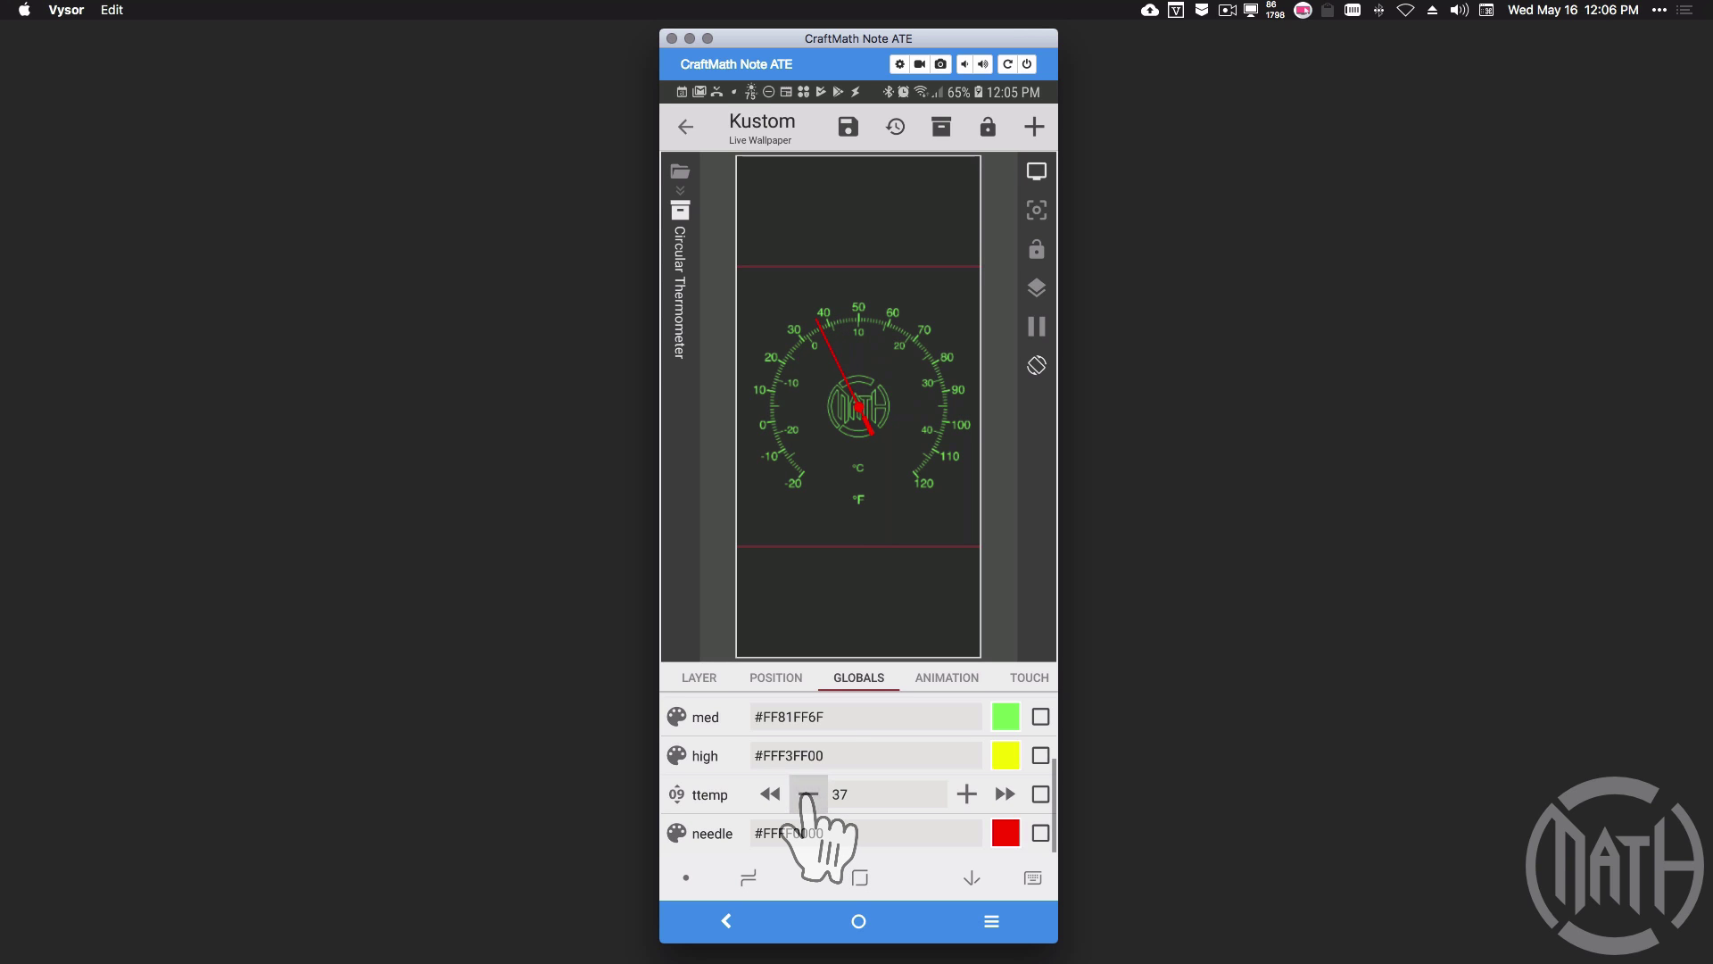
click(806, 796)
Reduce the ttemp global to -30, then raise it to -20 to test the needle's lower limit
scroll(883, 795, up, 3)
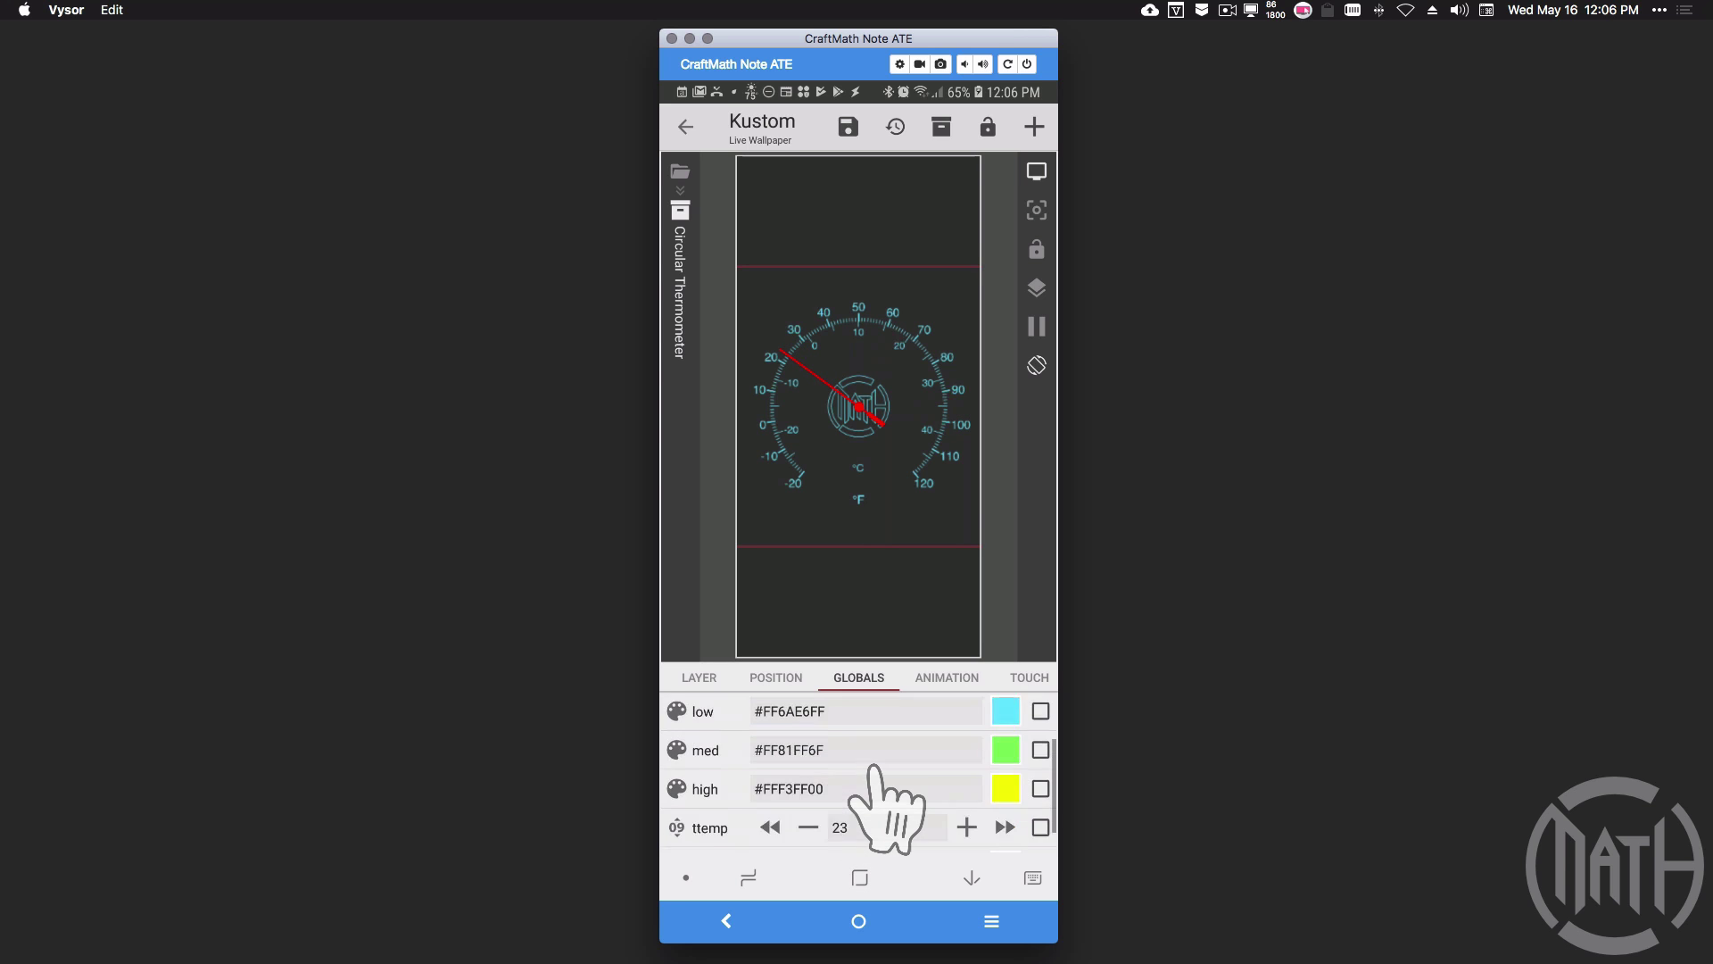
scroll(976, 794, down, 2)
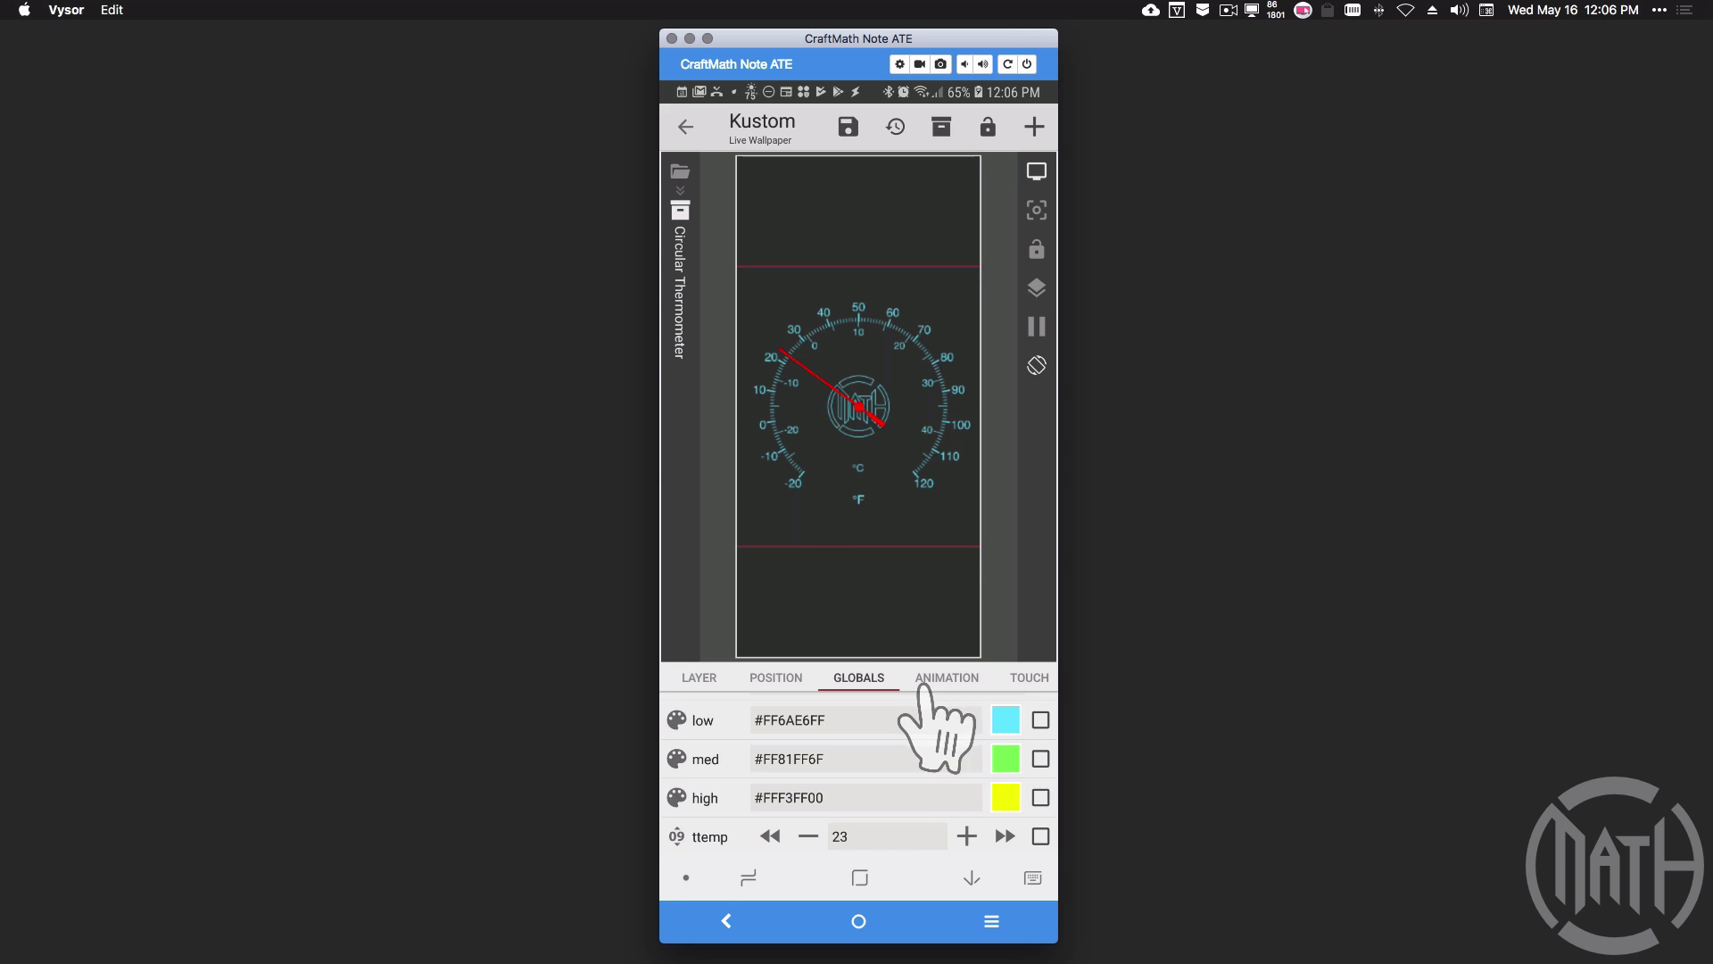
scroll(839, 812, up, 2)
scroll(937, 816, down, 4)
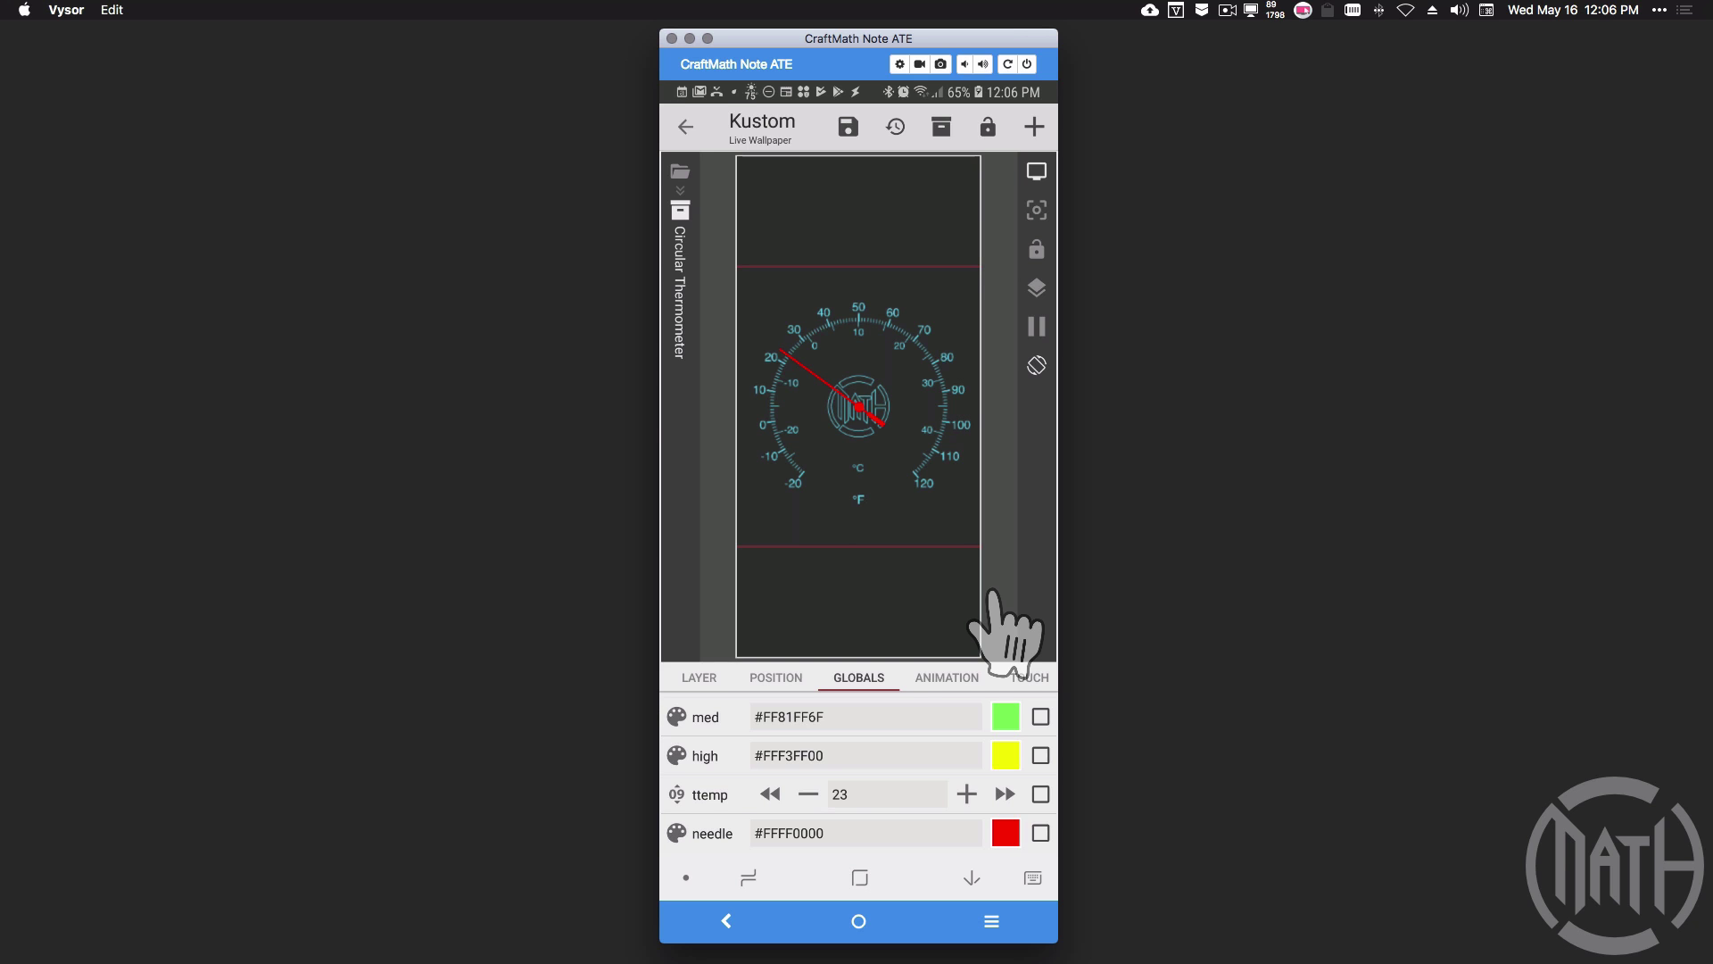
click(769, 795)
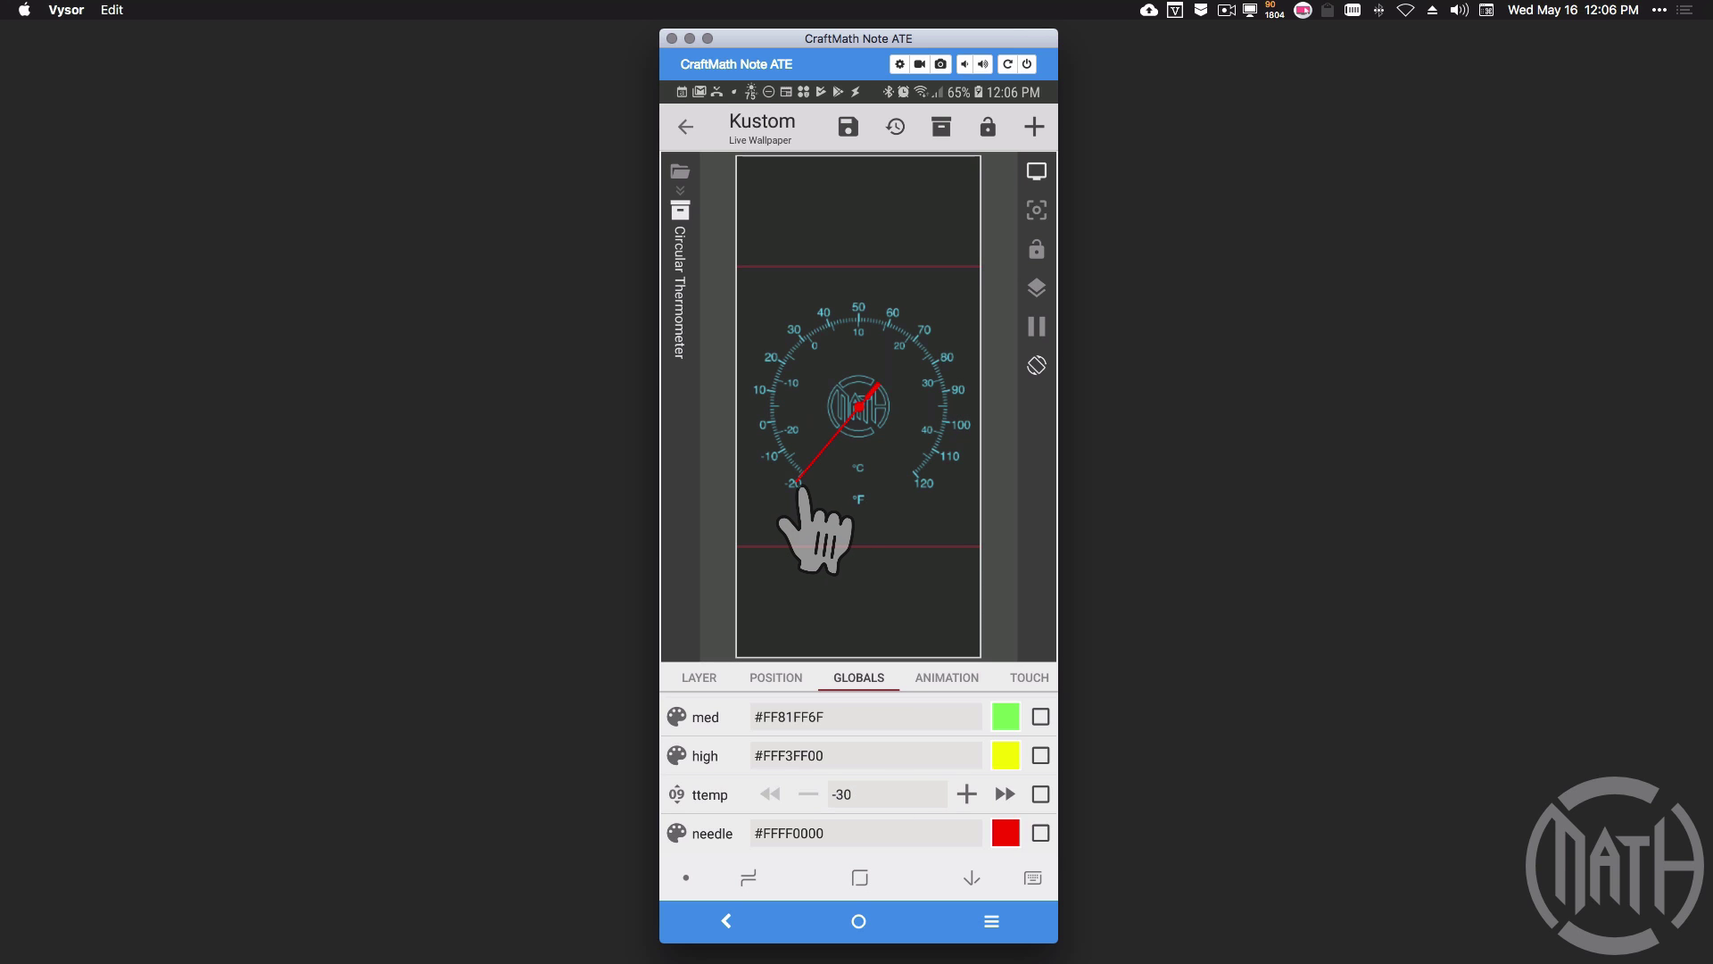
click(1005, 794)
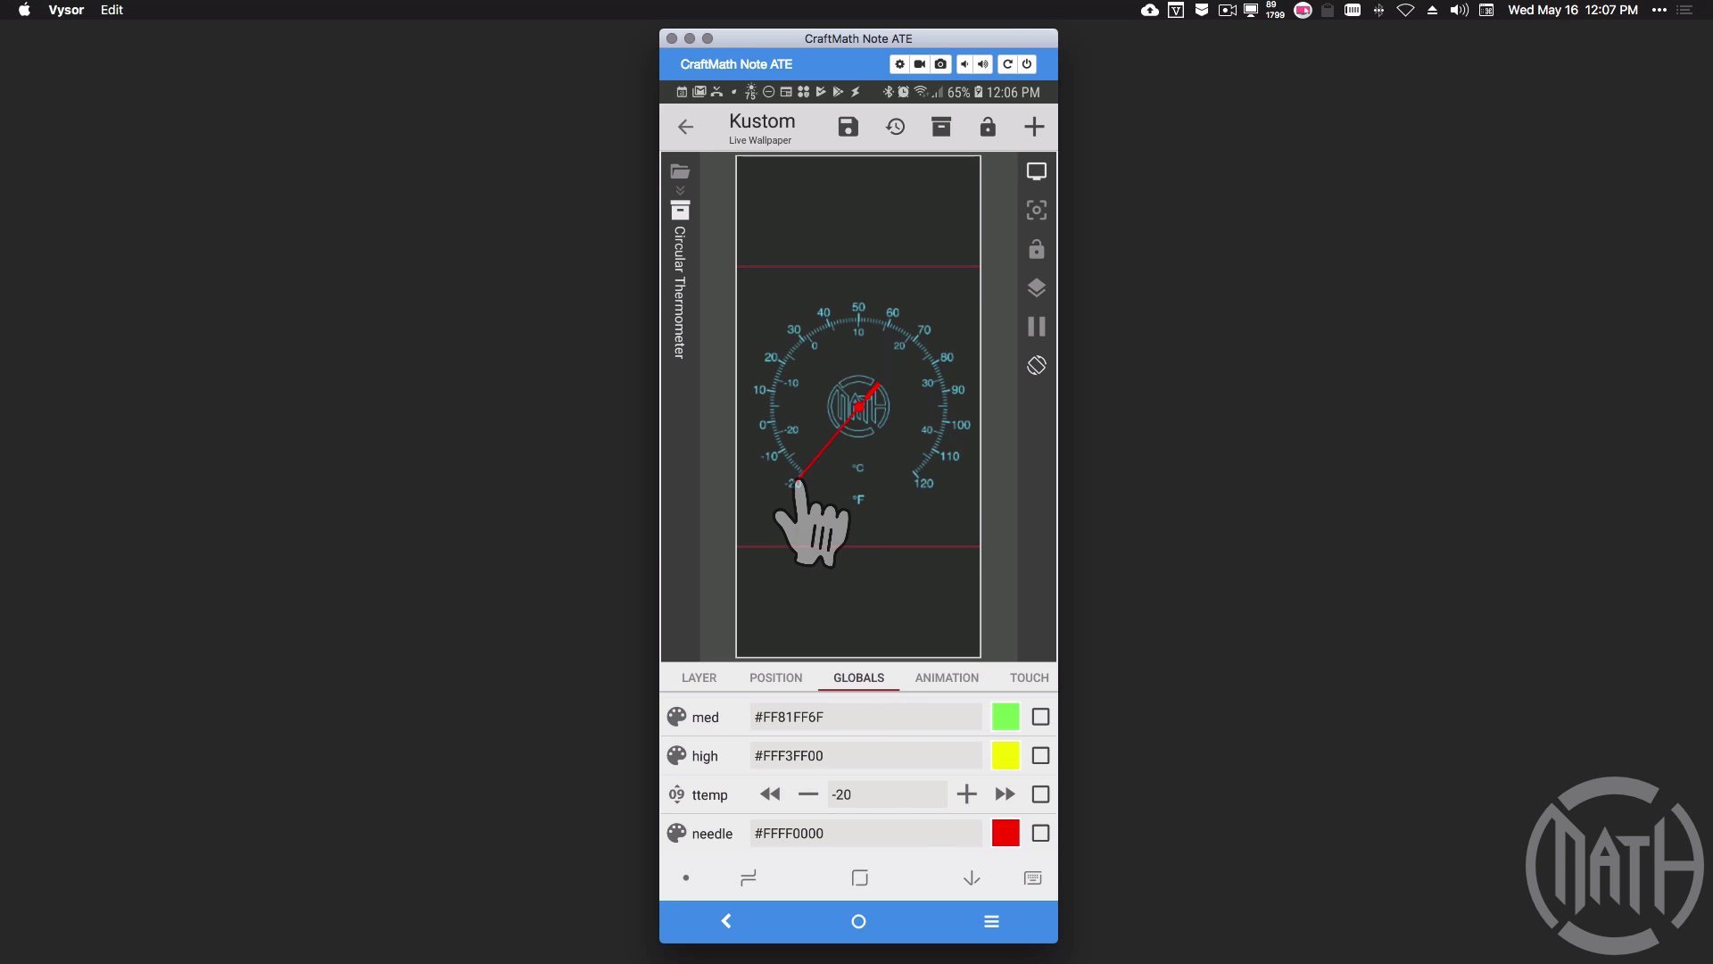
Raise the ttemp global to 123 to test the needle's upper limit
click(966, 794)
click(967, 794)
click(966, 793)
click(966, 793)
click(966, 793)
click(967, 794)
click(1005, 793)
click(1005, 793)
click(1005, 793)
click(1005, 793)
click(1005, 794)
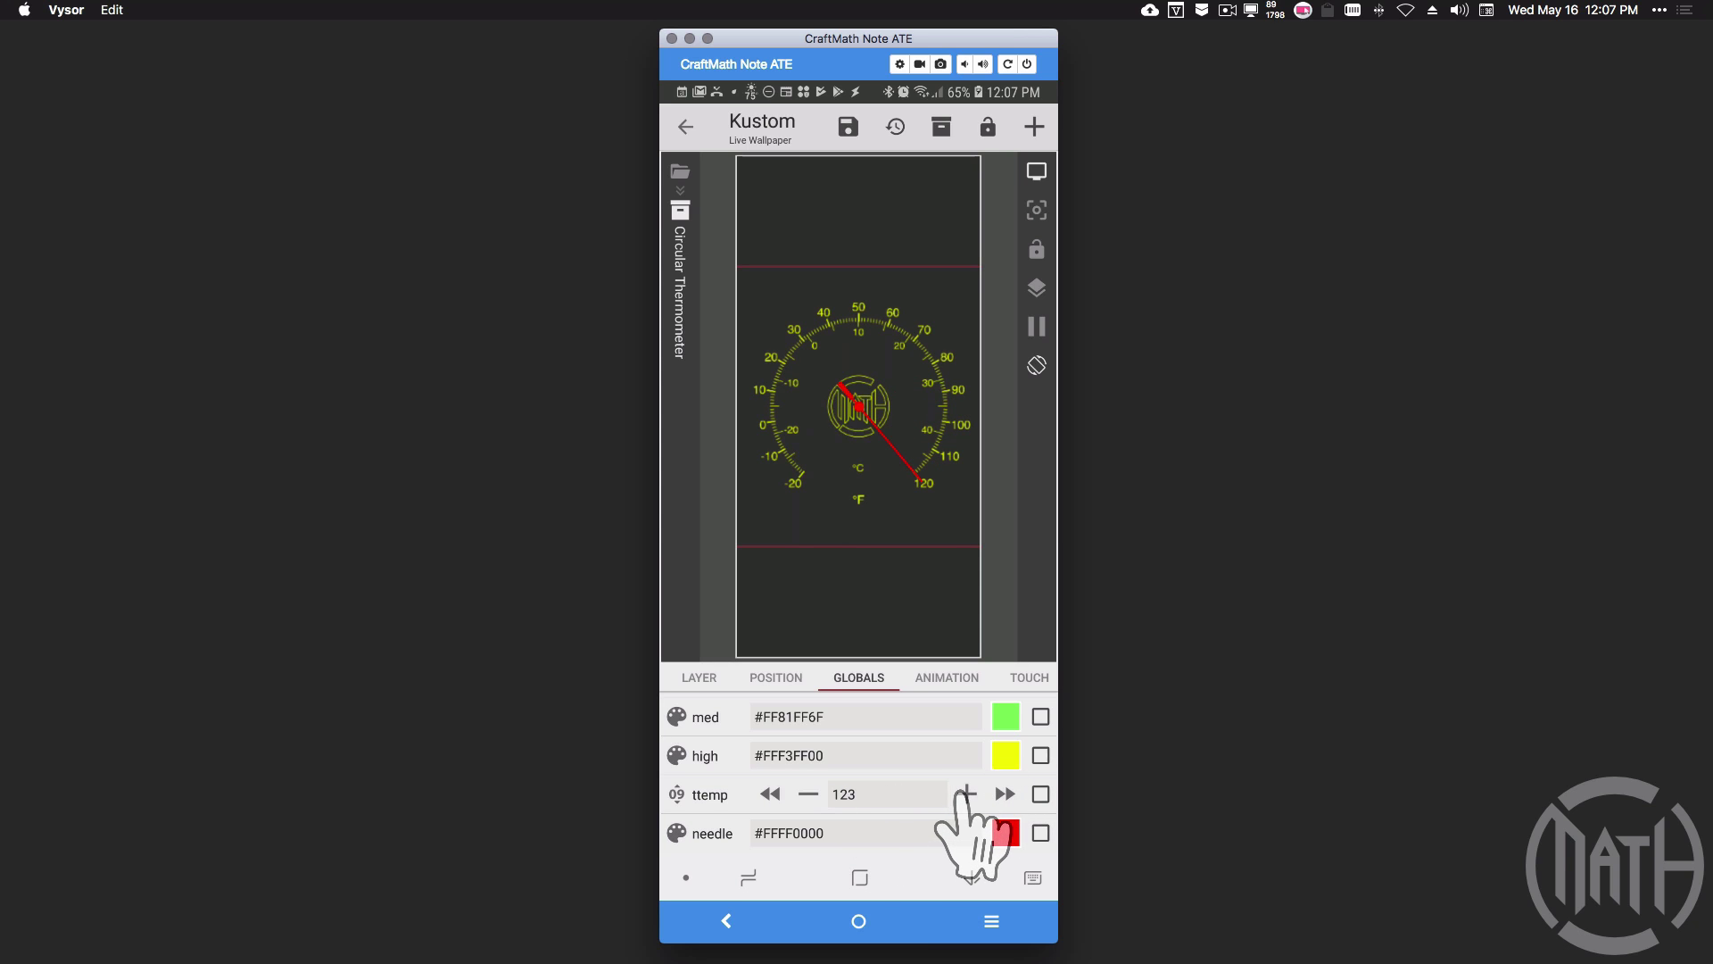
Set the ttemp global to 120, then step it down until the needle sits near 110 on the dial
click(965, 793)
click(966, 794)
click(770, 793)
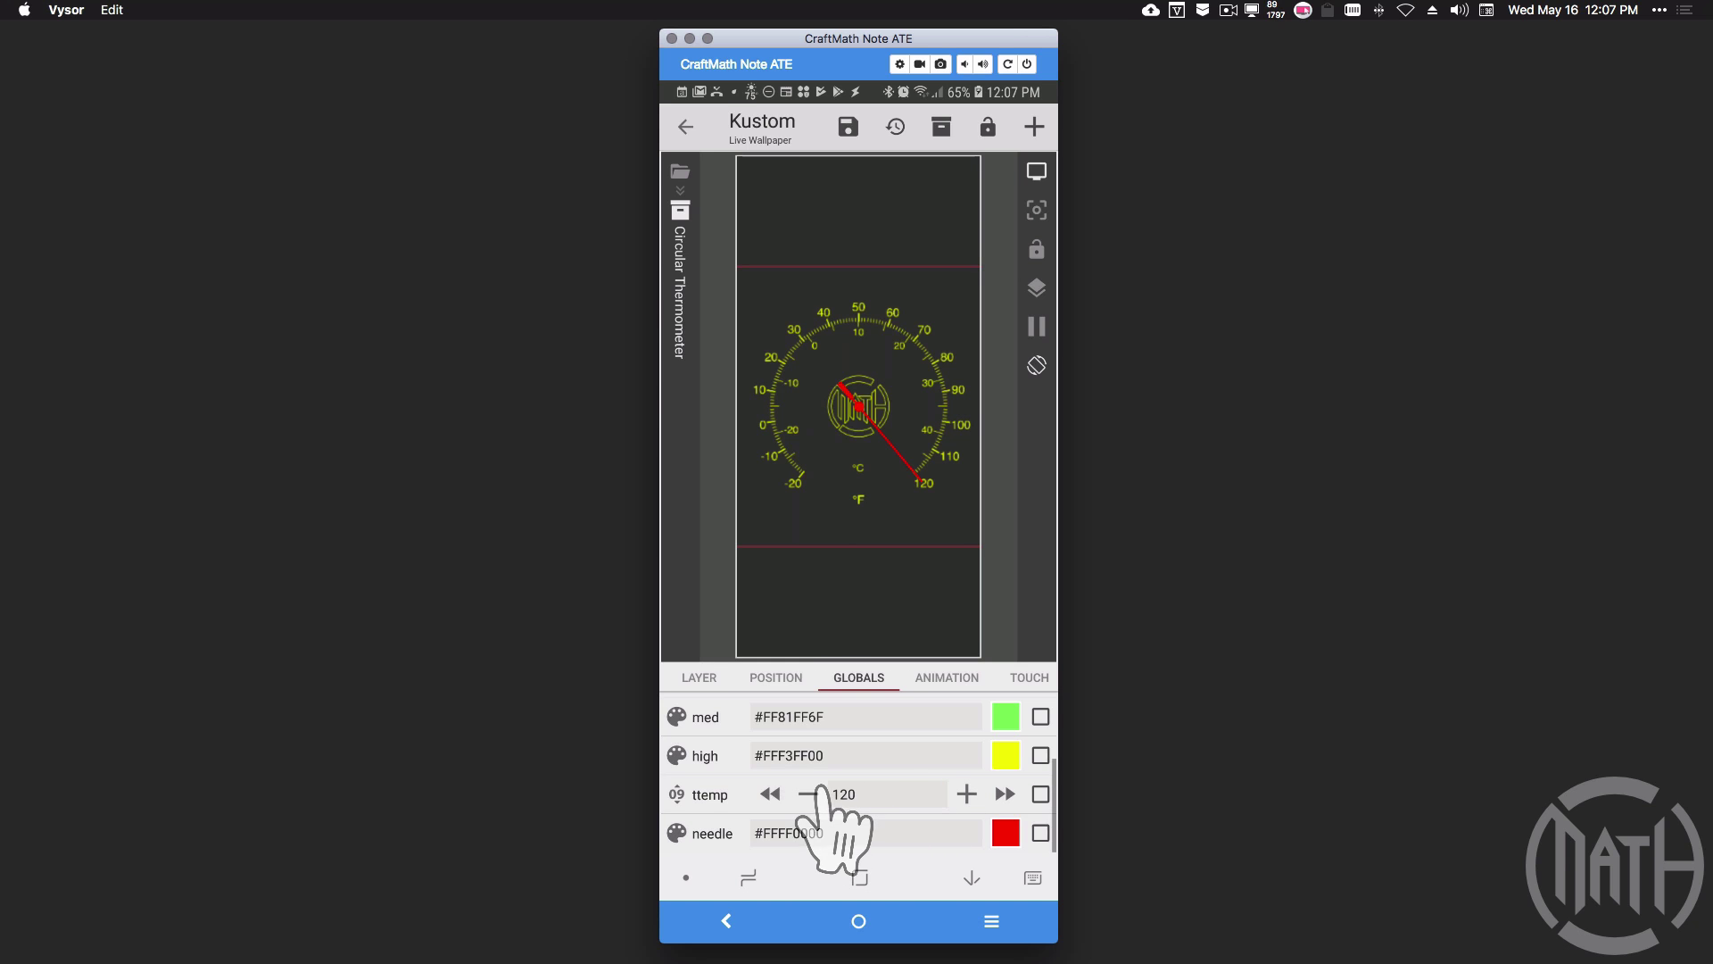
click(809, 793)
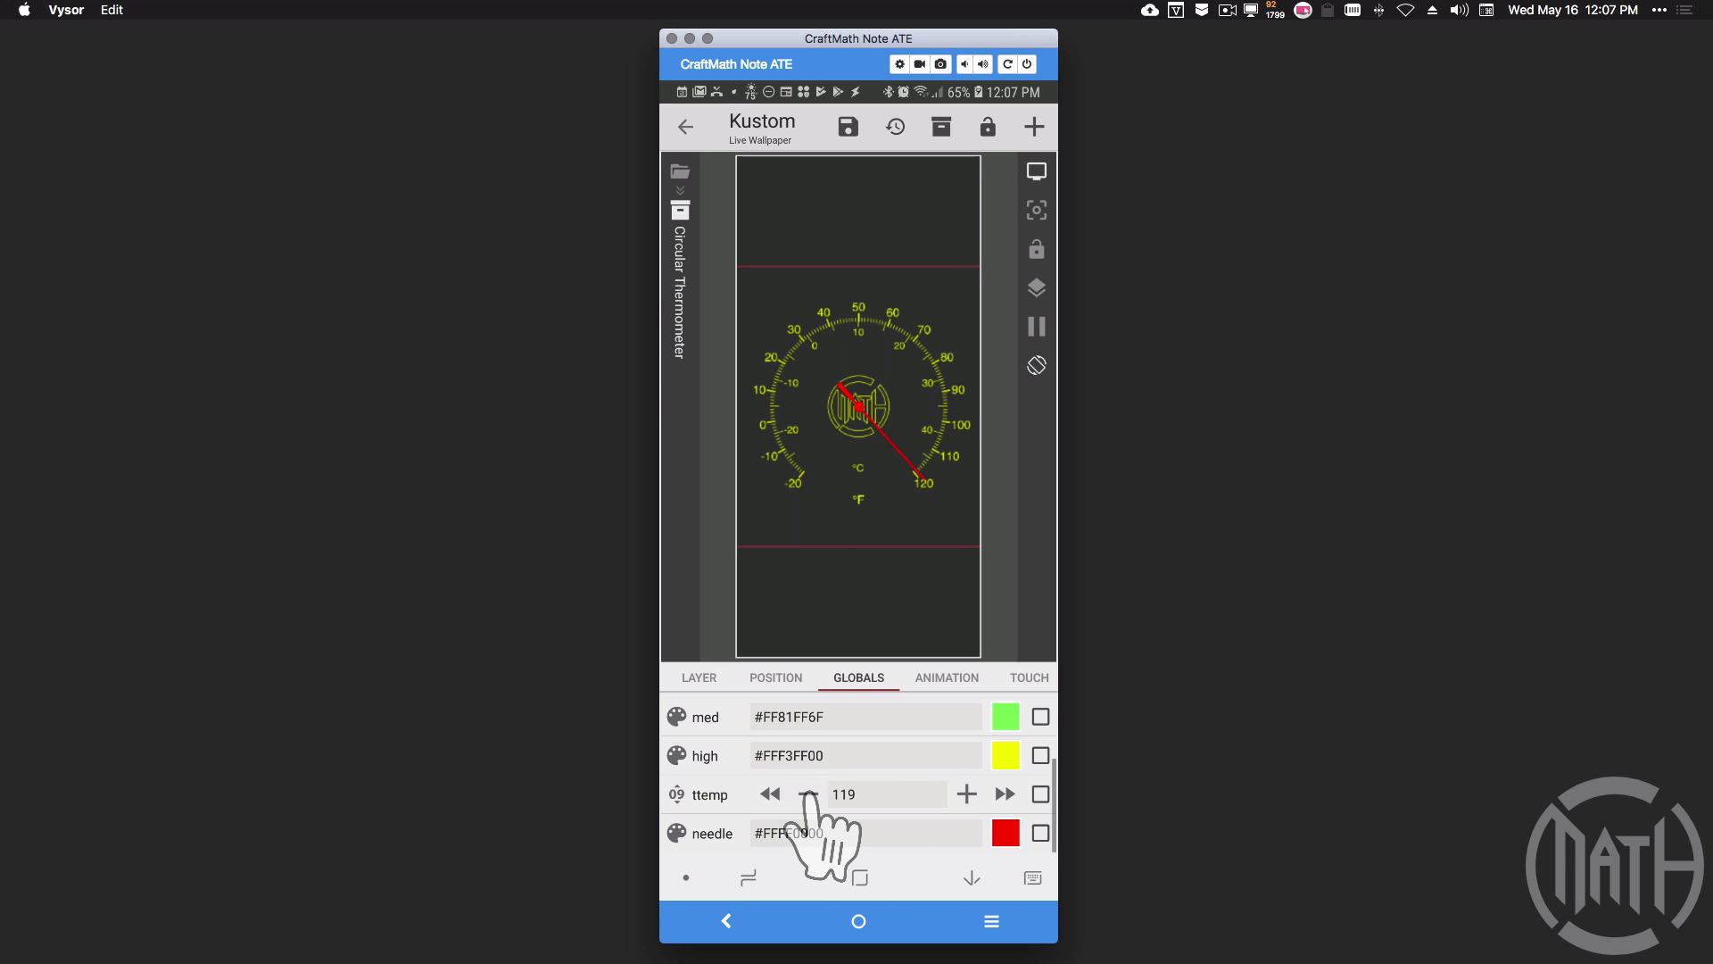
click(809, 793)
click(809, 793)
click(808, 793)
click(808, 793)
Turn the test global off and check the temp formula's preview
scroll(809, 793, up, 3)
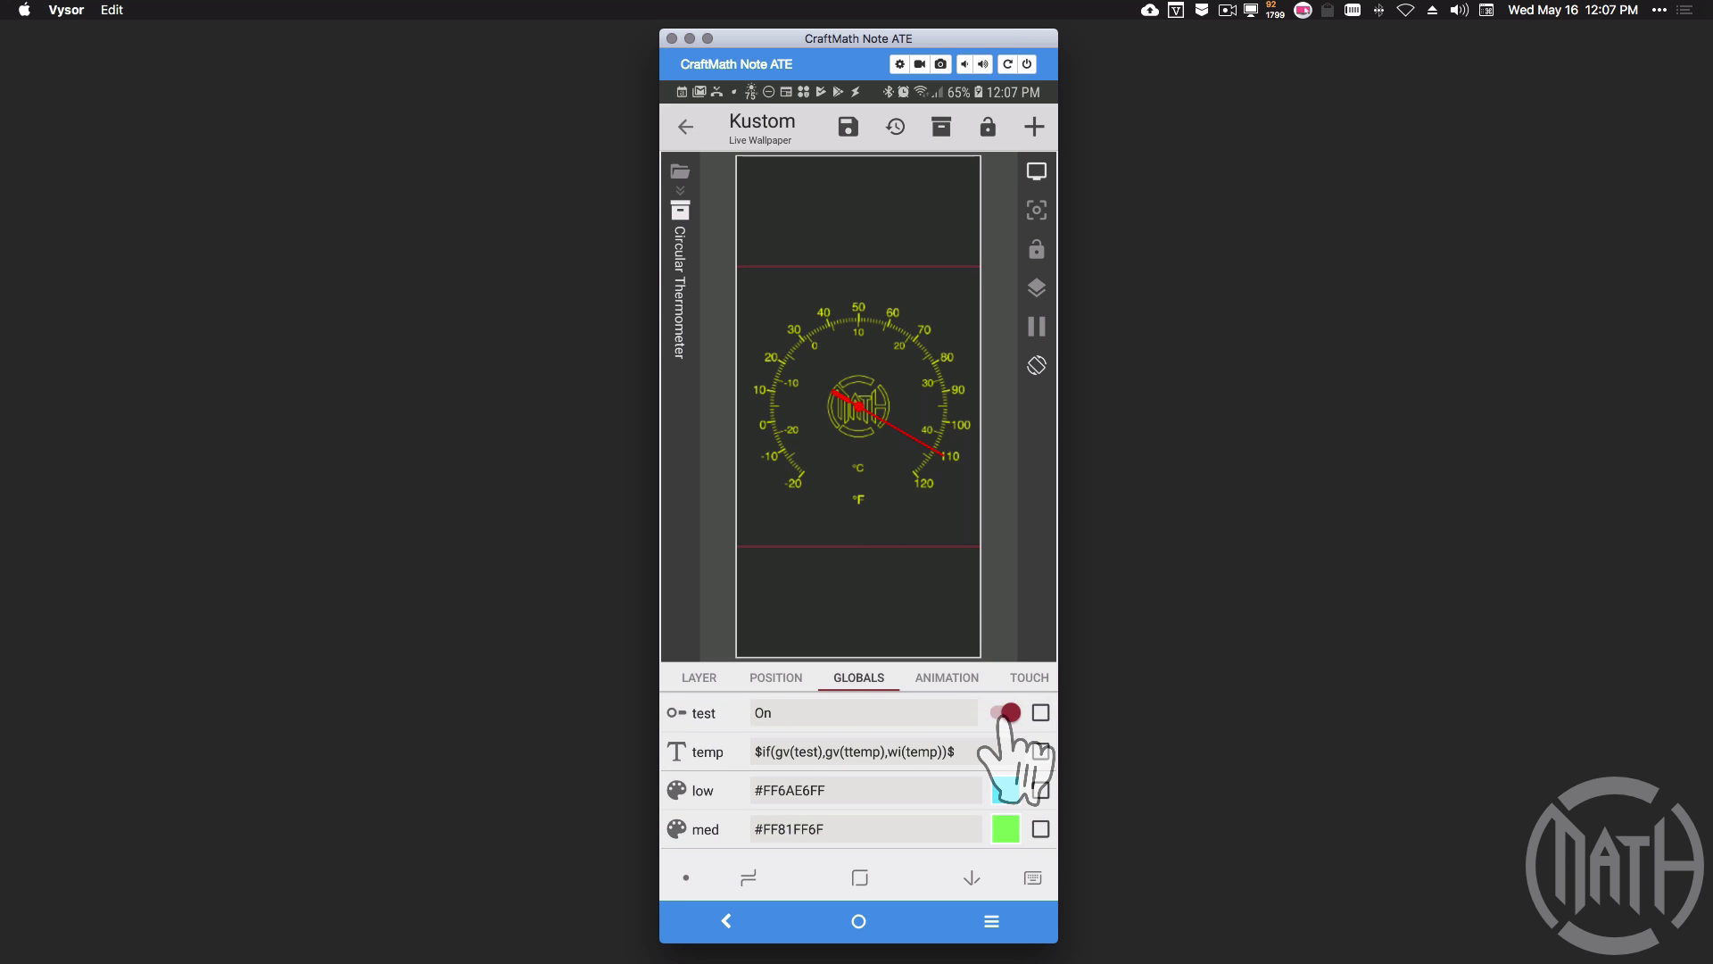
click(1004, 714)
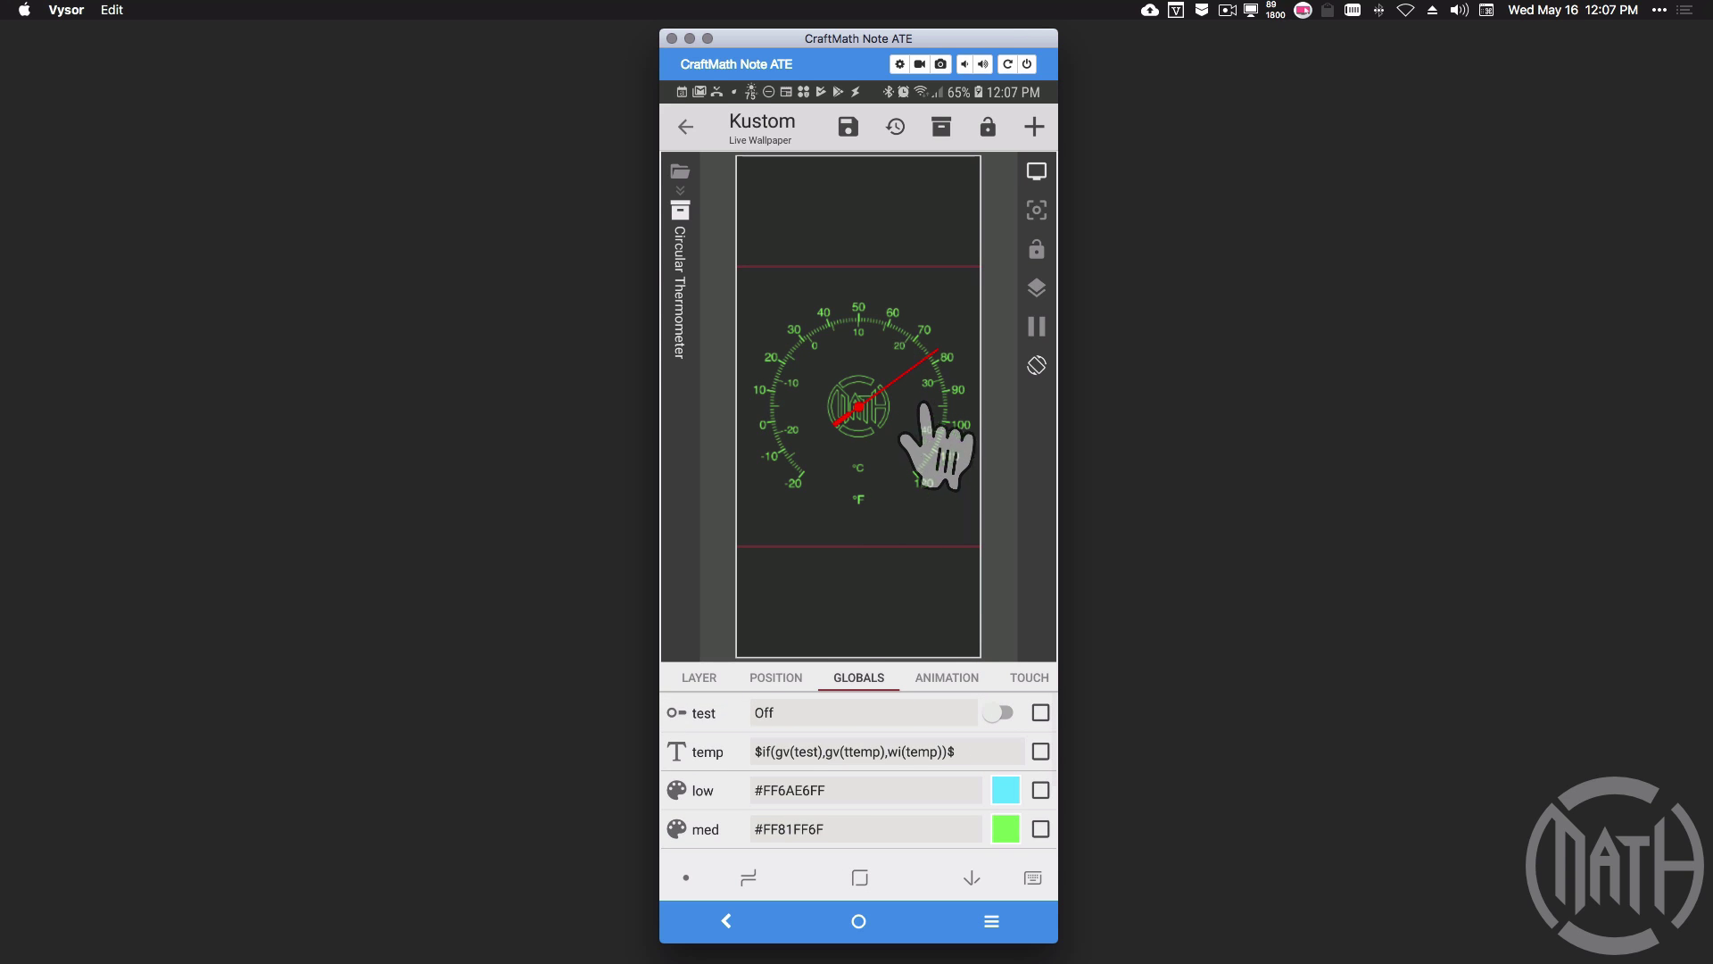
click(797, 754)
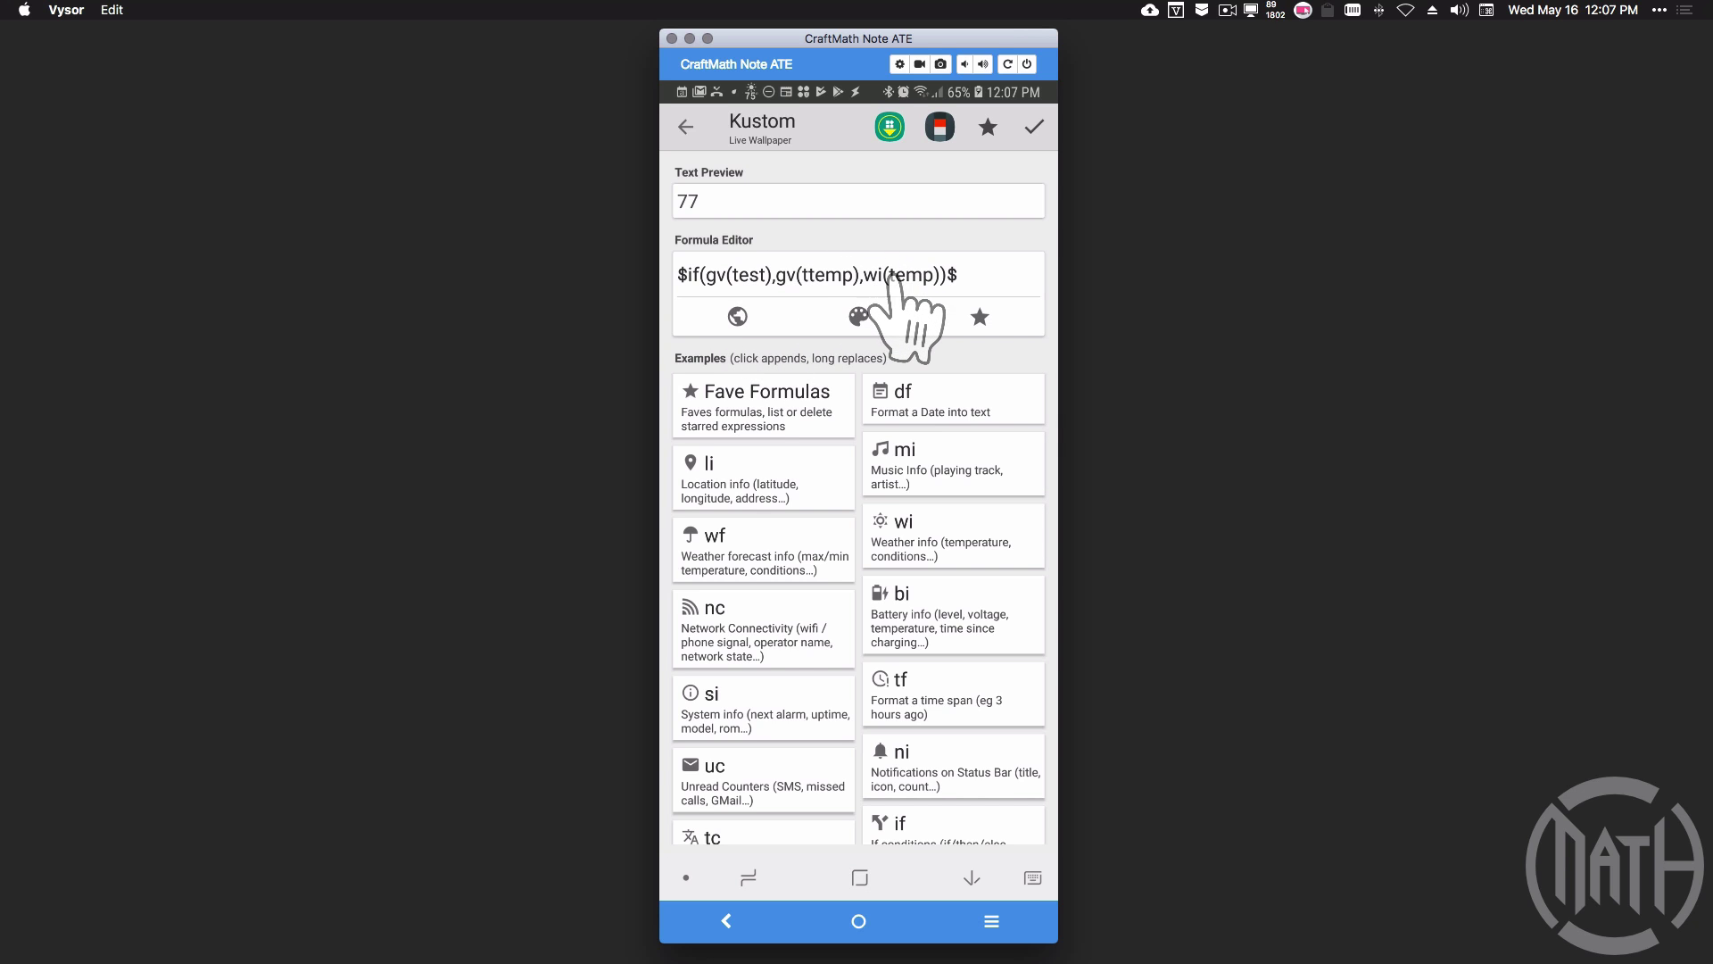
click(1033, 127)
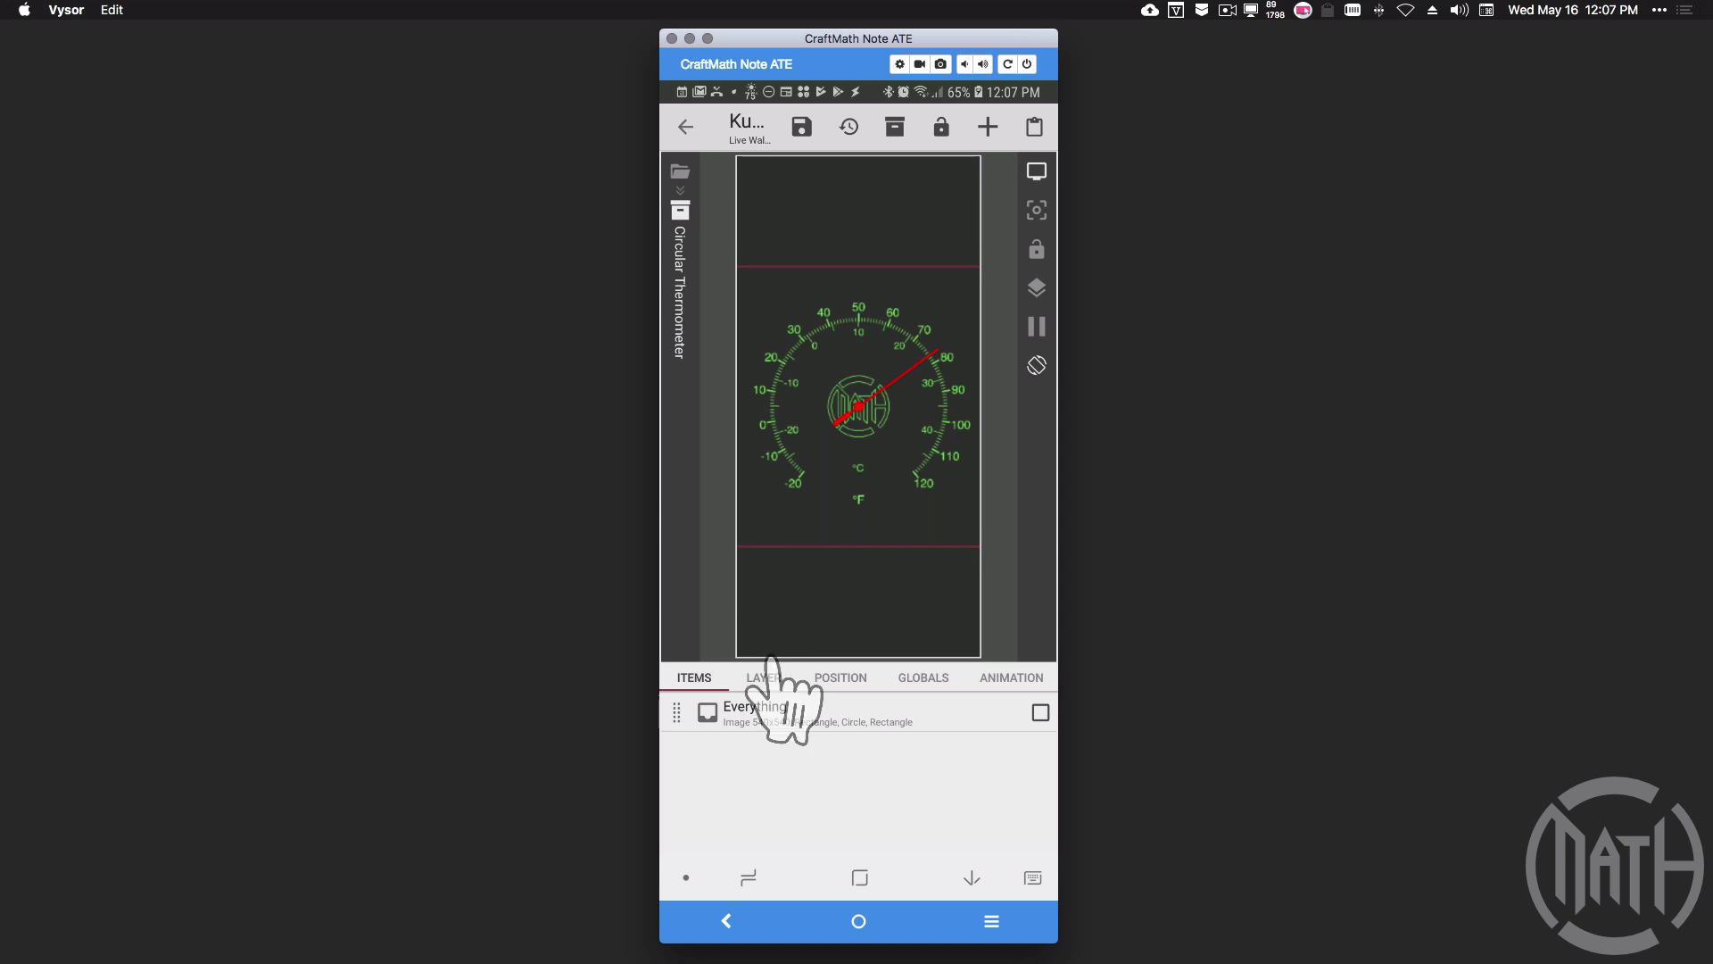
Open the Everything overlap group, then switch to the circular thermometer template in Affinity Designer
click(779, 726)
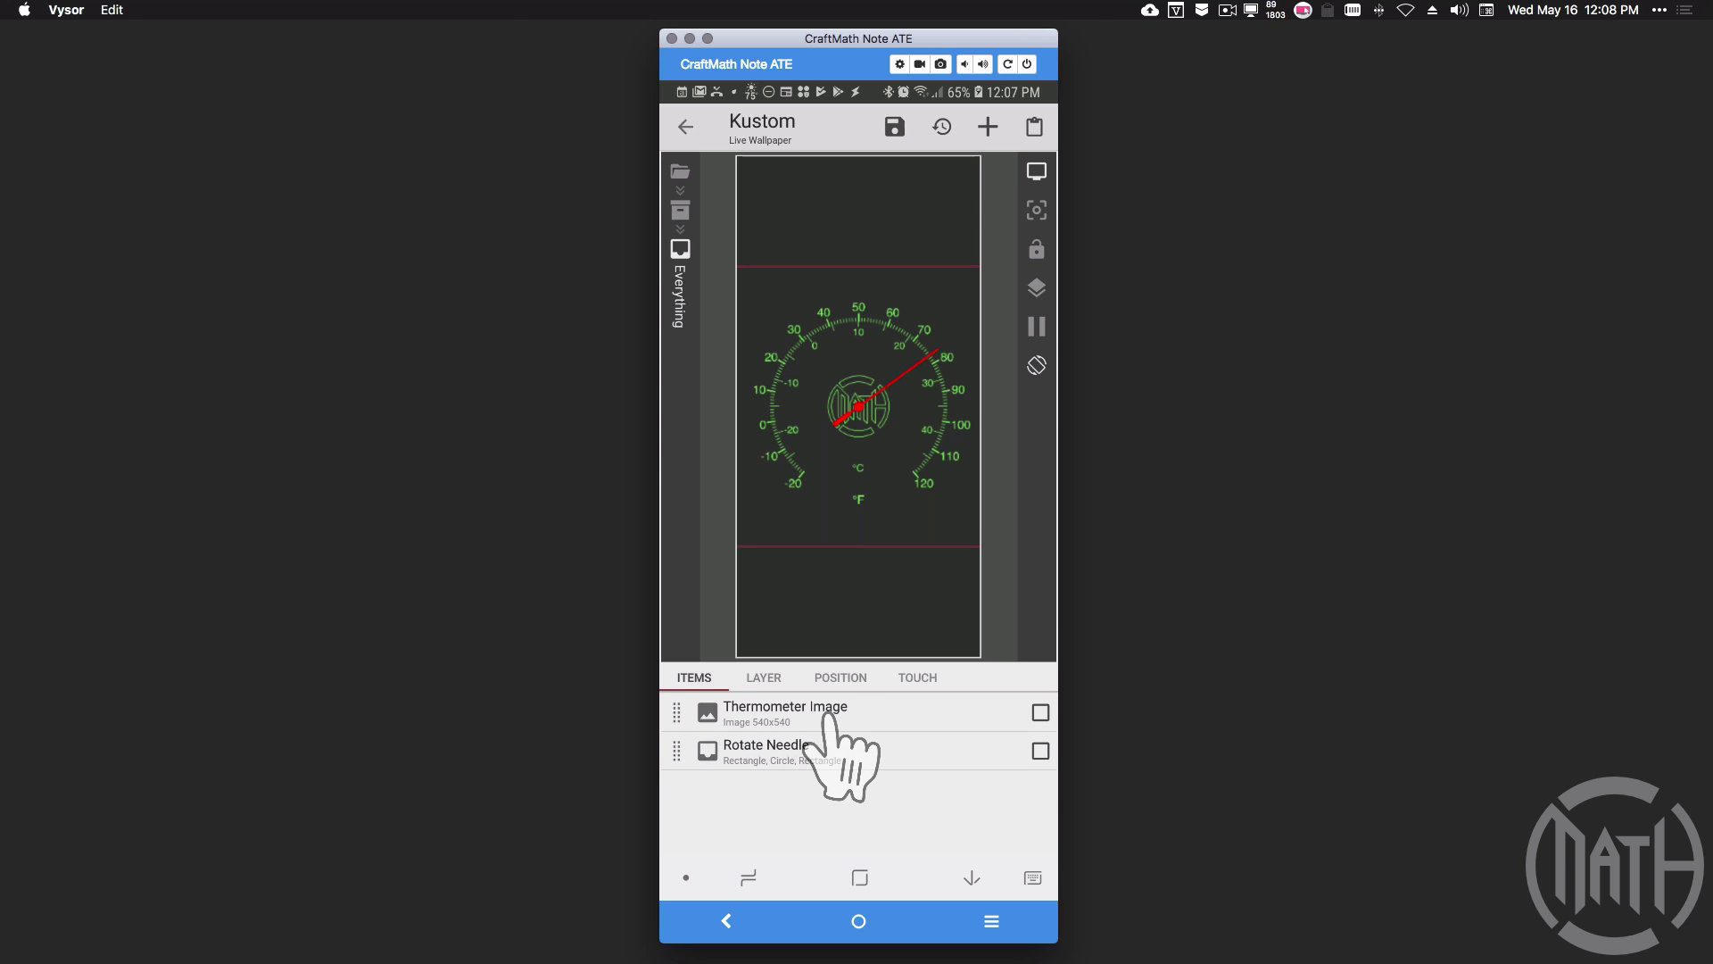
click(22, 691)
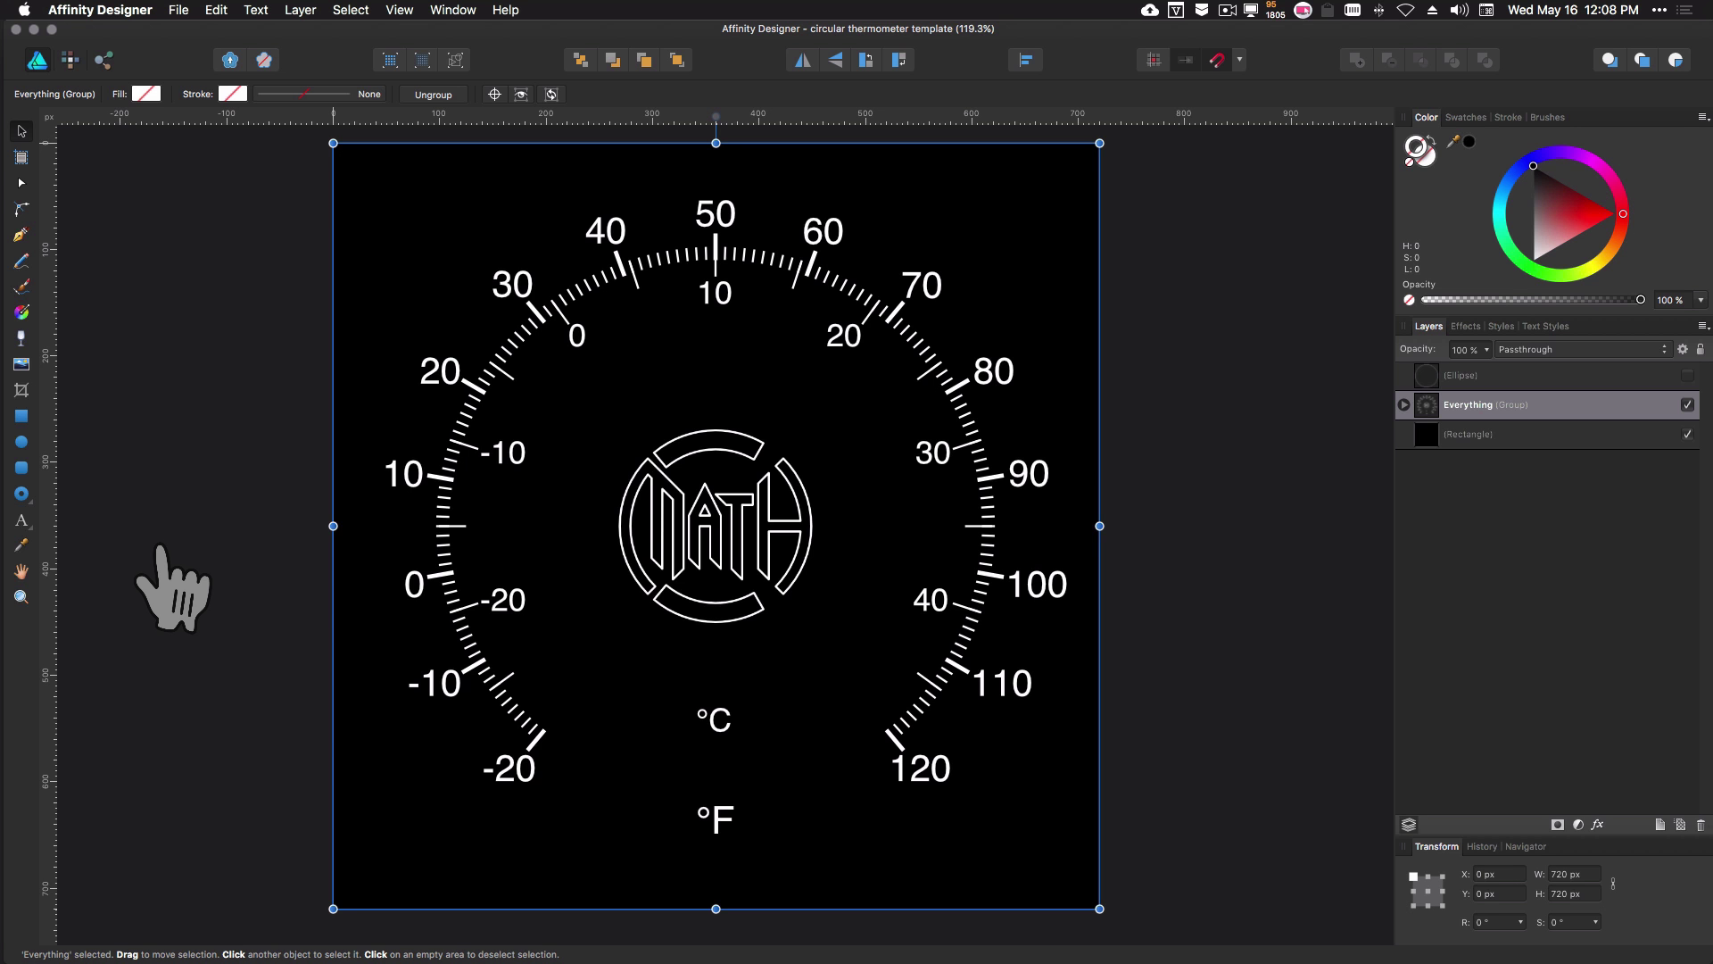
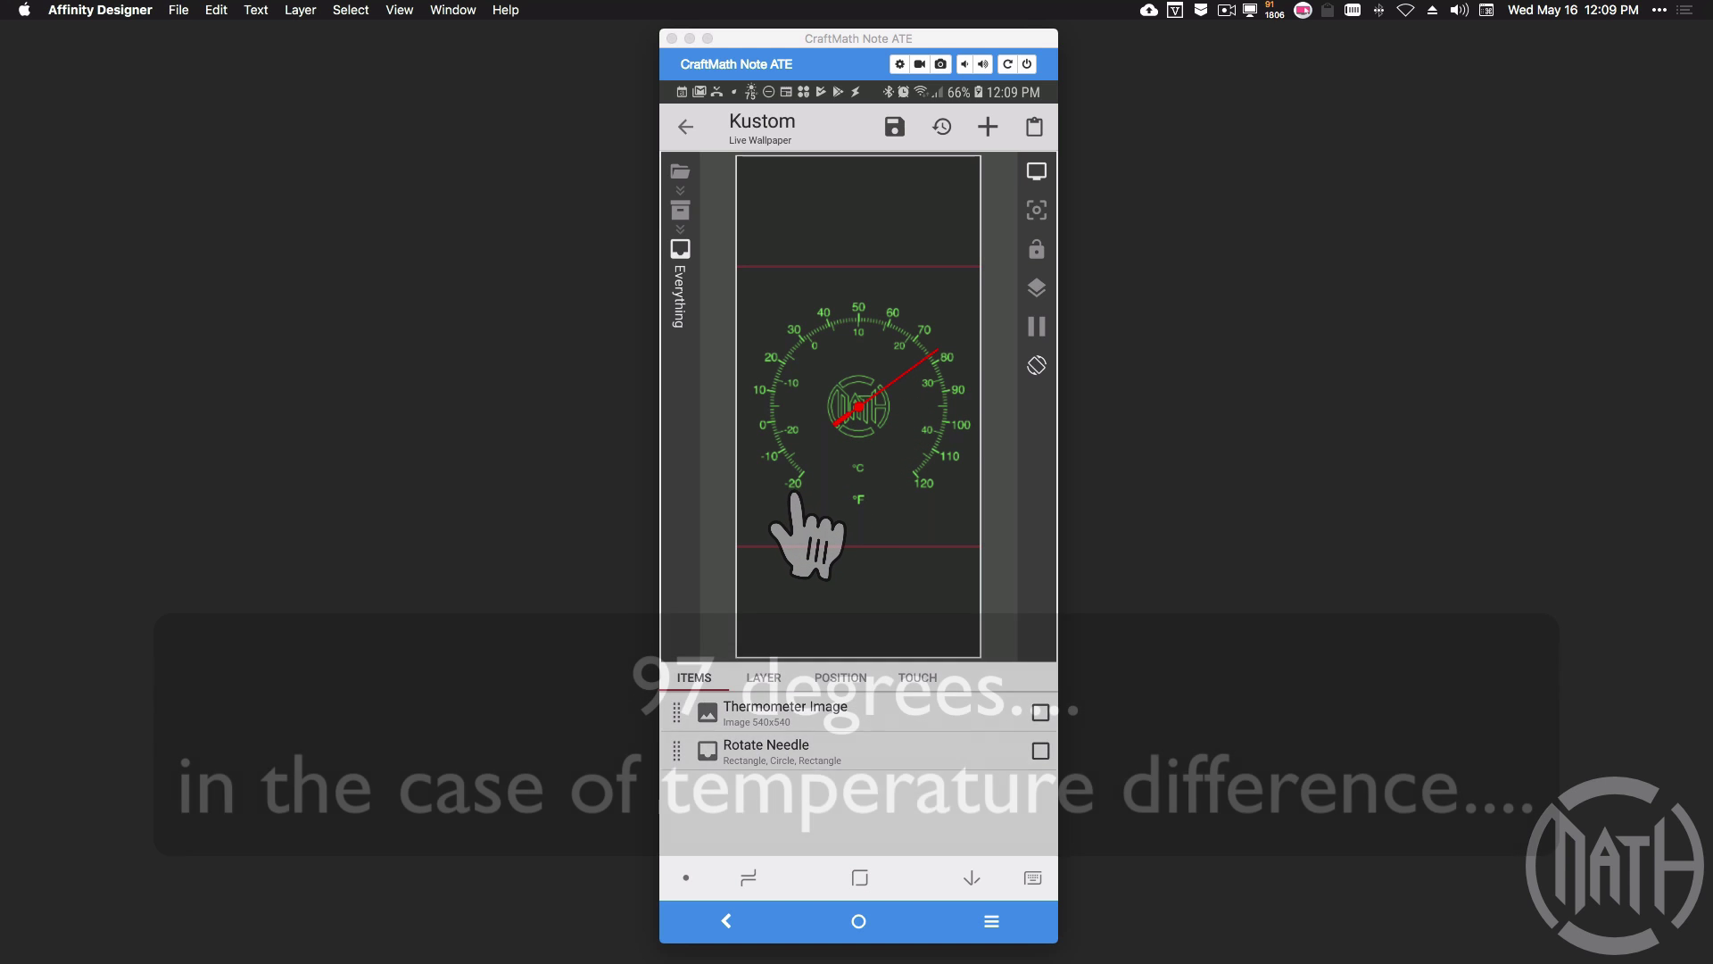
Calculate 97/140*280 in the desktop launcher's calculator, then return to the Kustom editor
key(alt+space)
text(97)
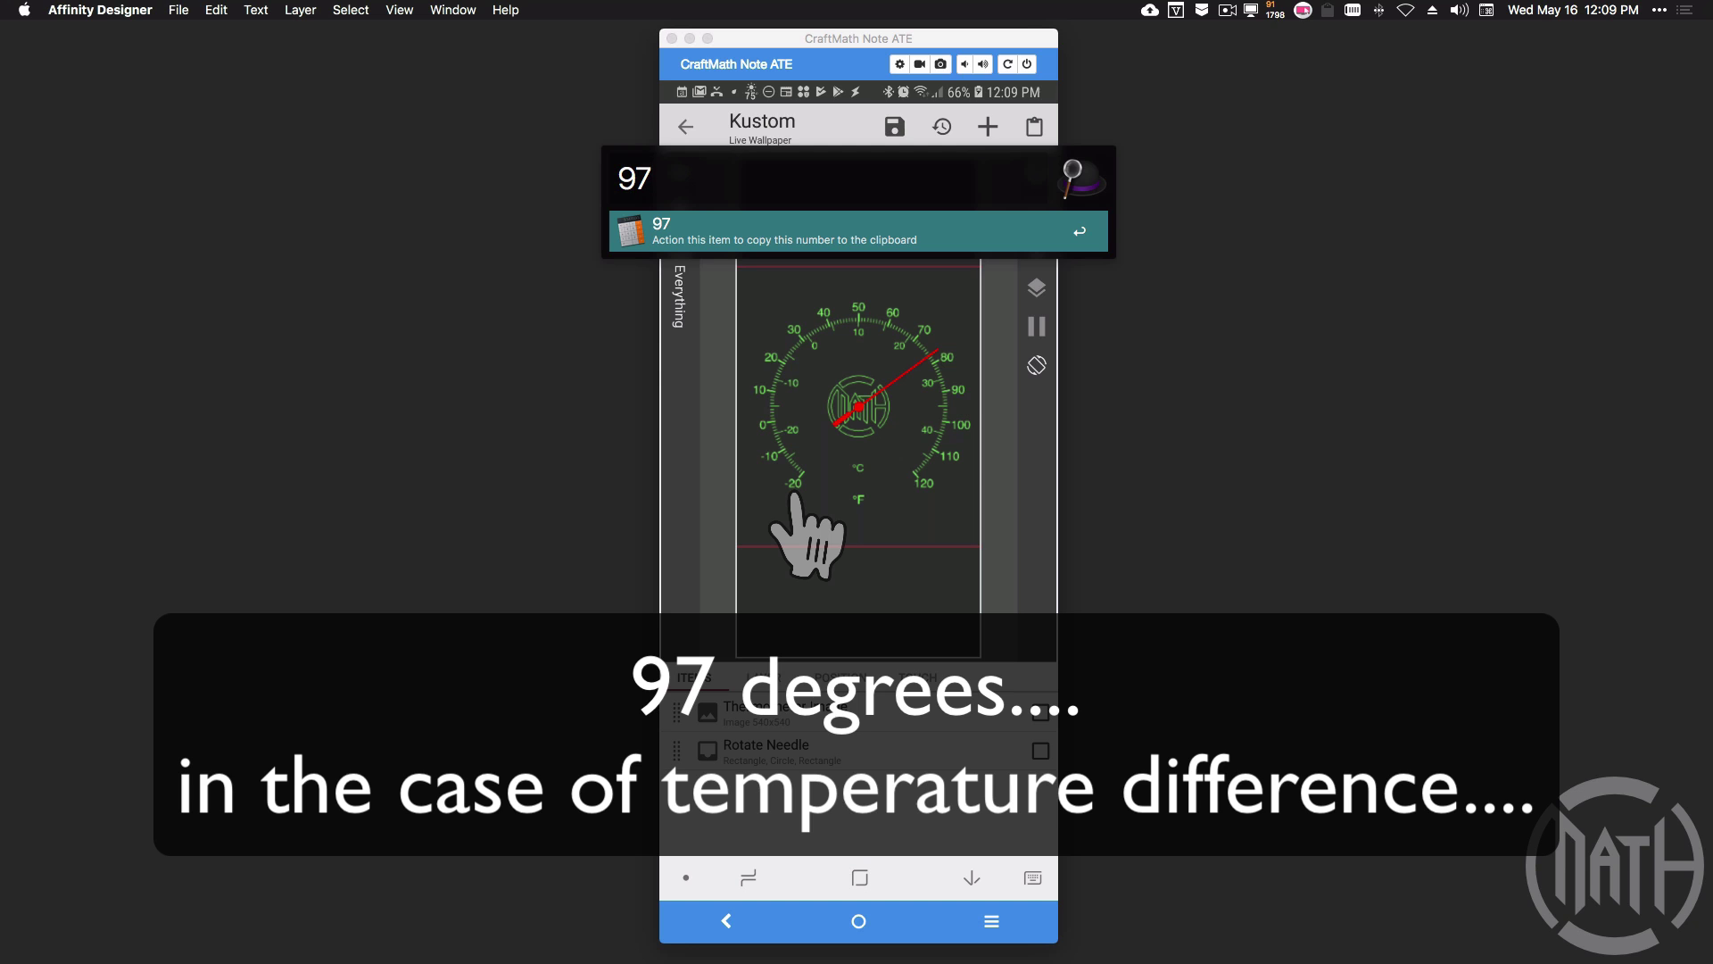
text(/)
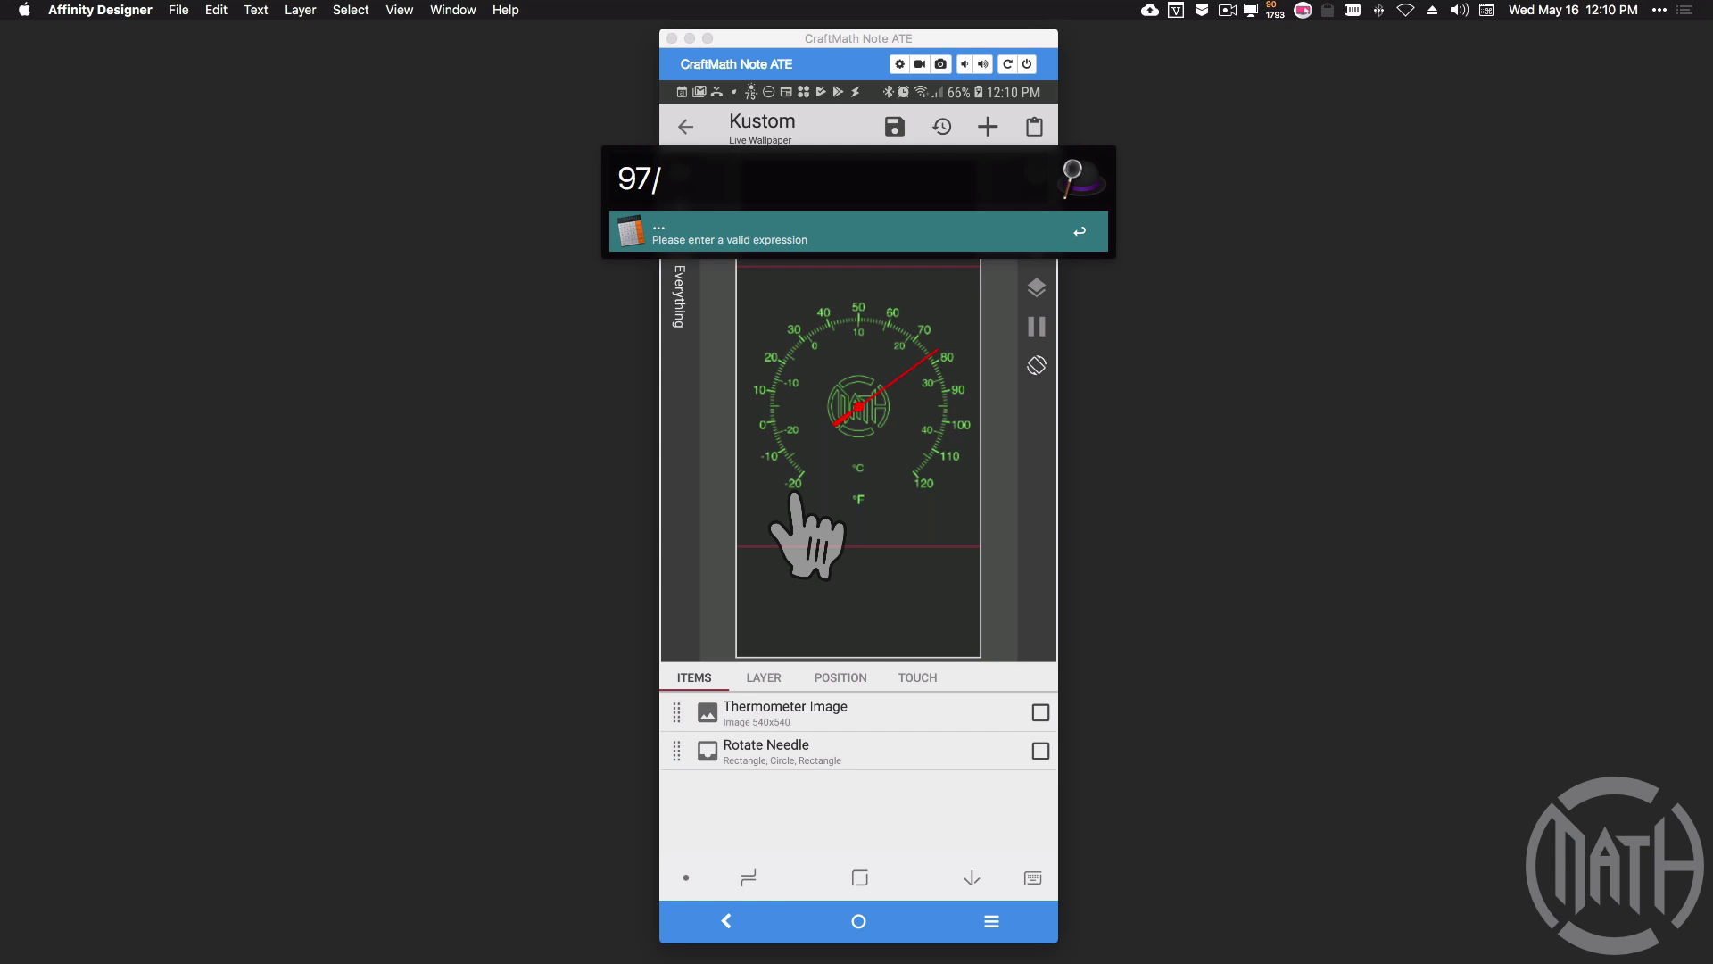
text(140)
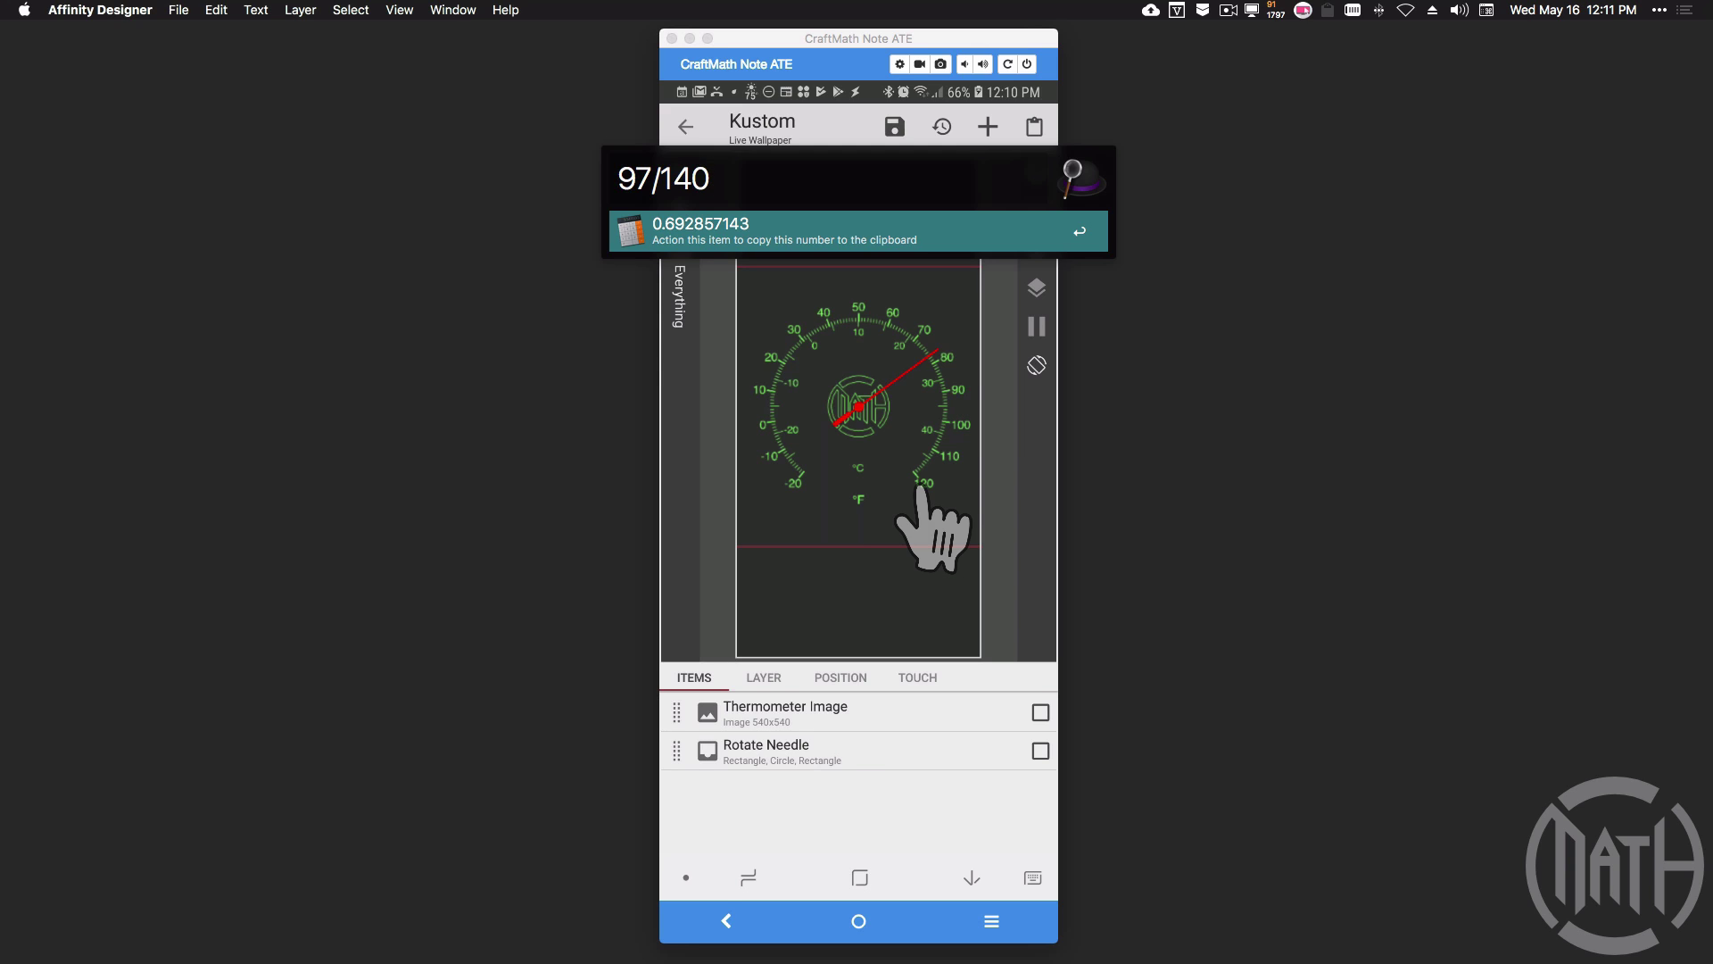
text(*)
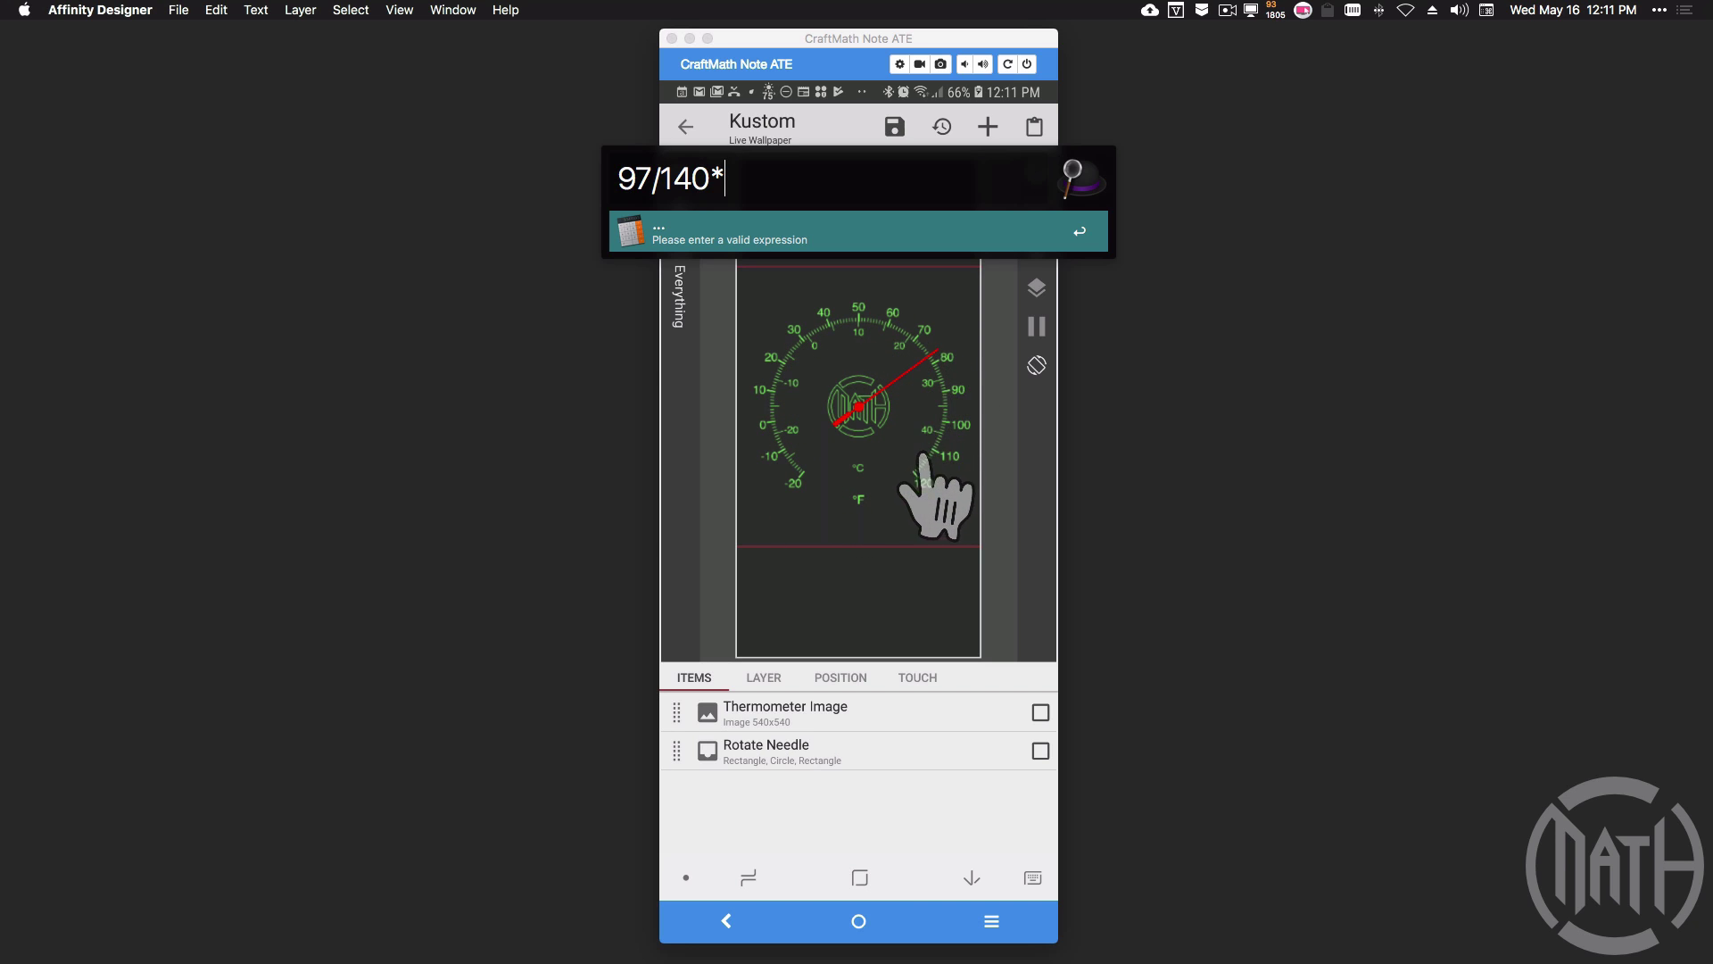
text(2)
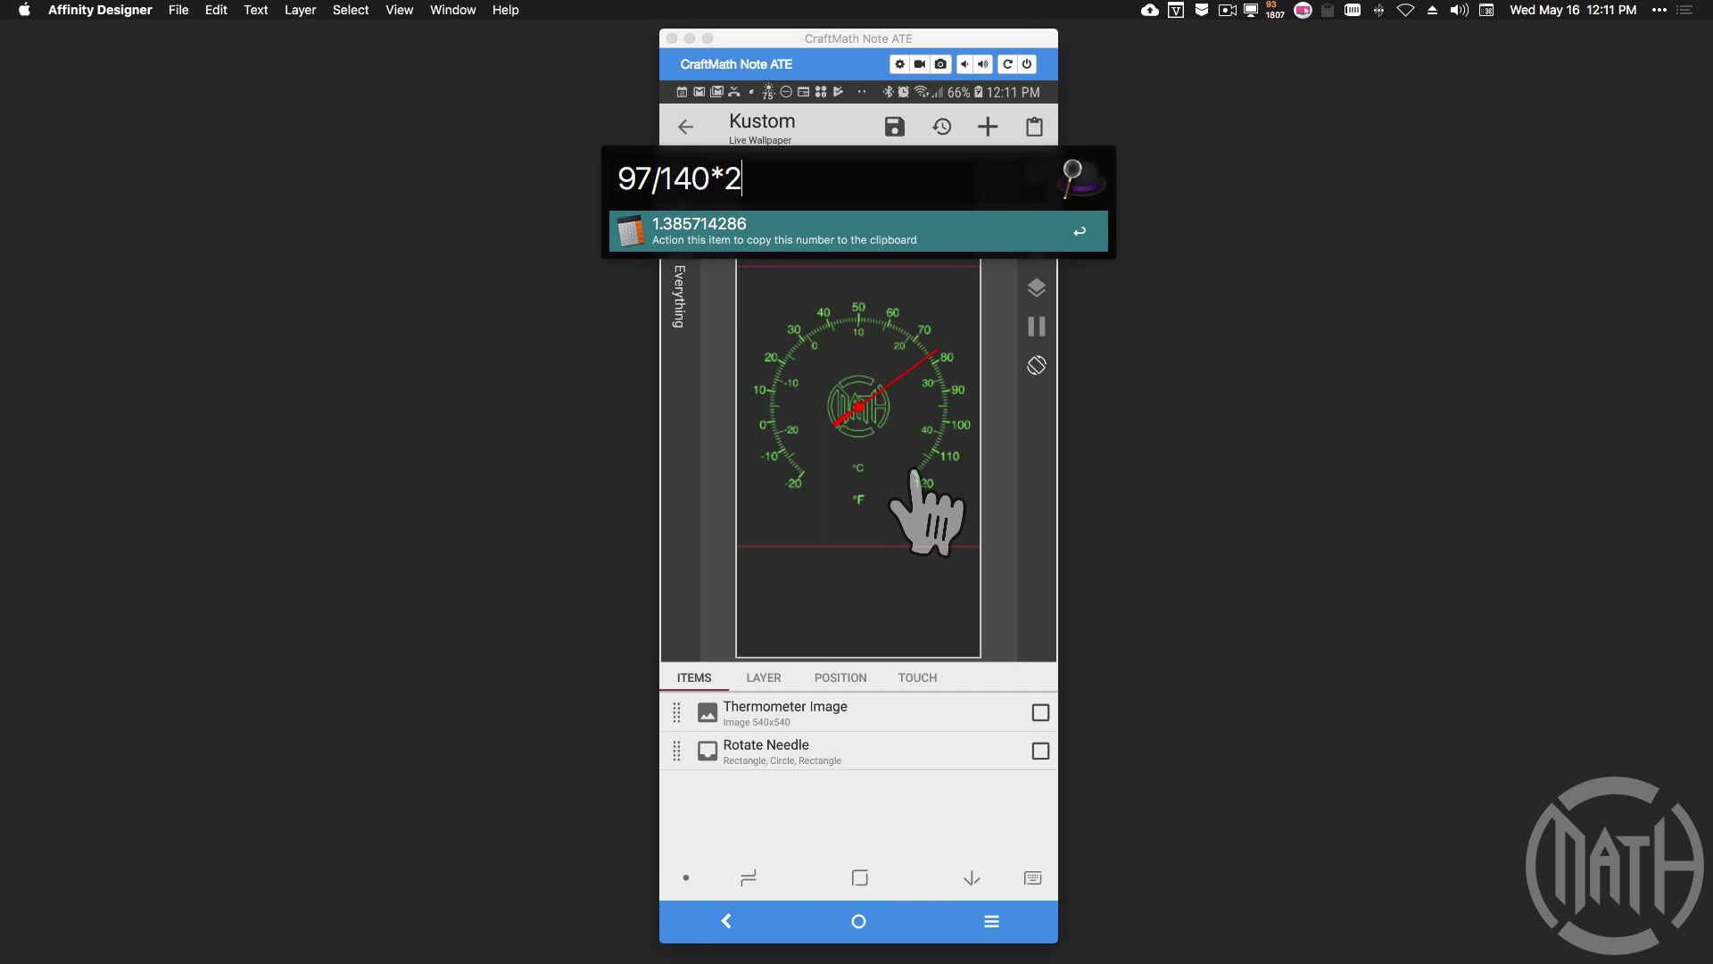
text(80)
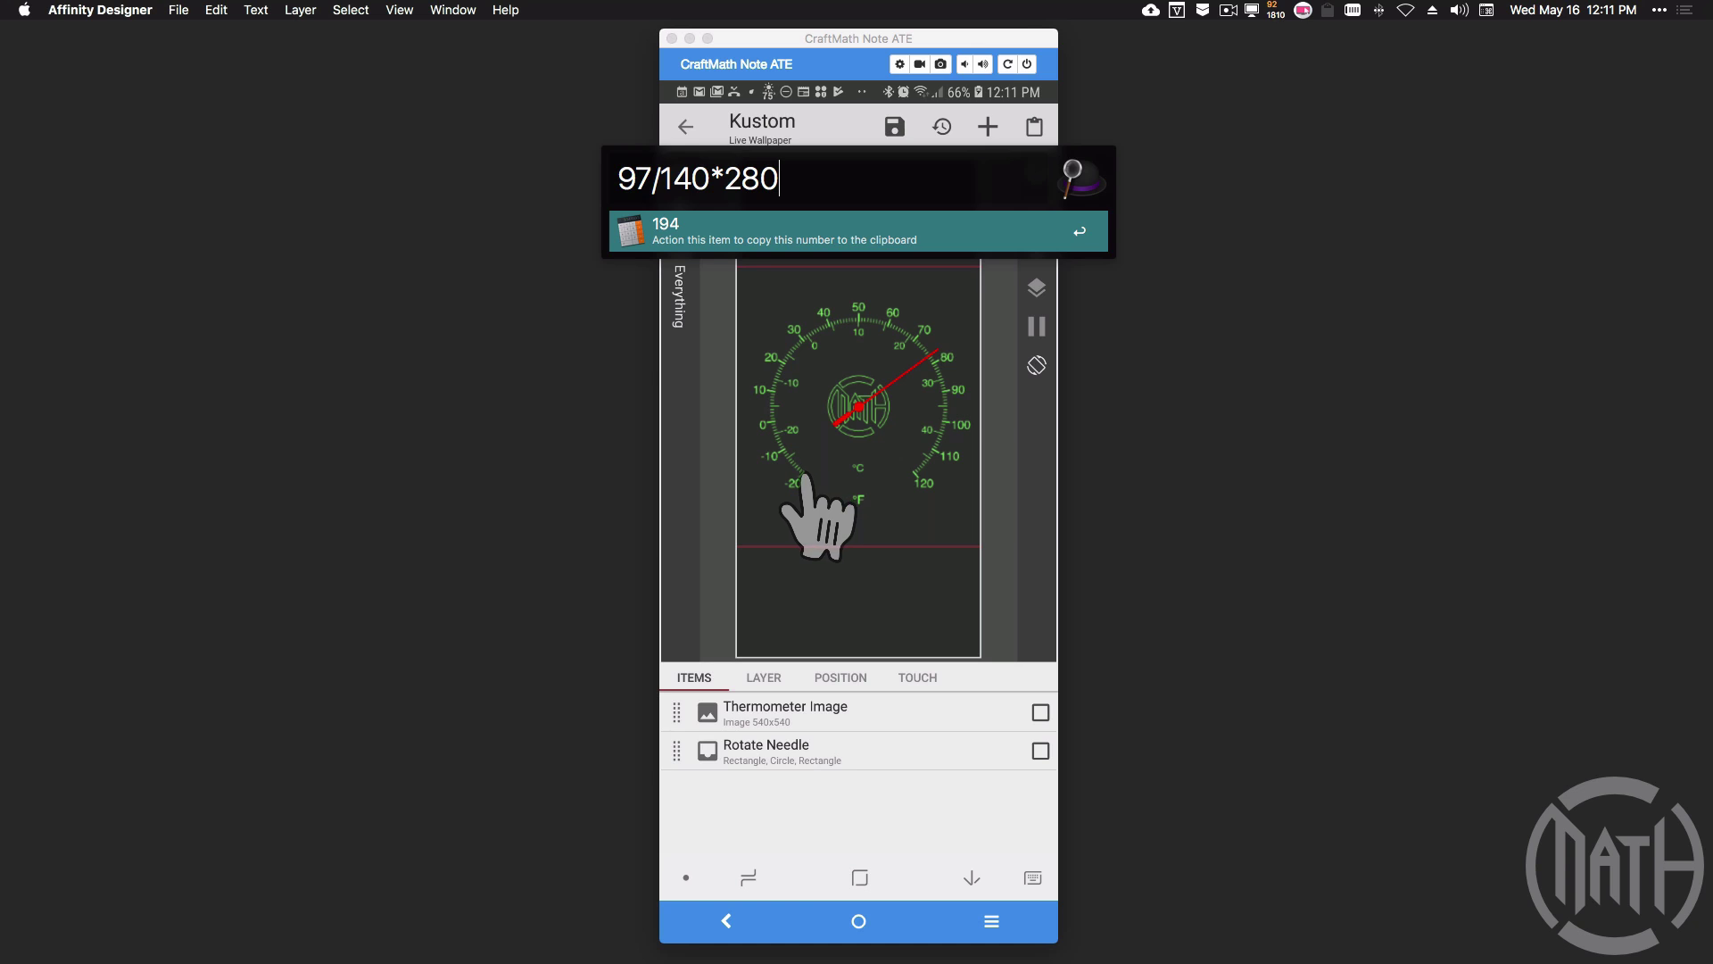
click(927, 357)
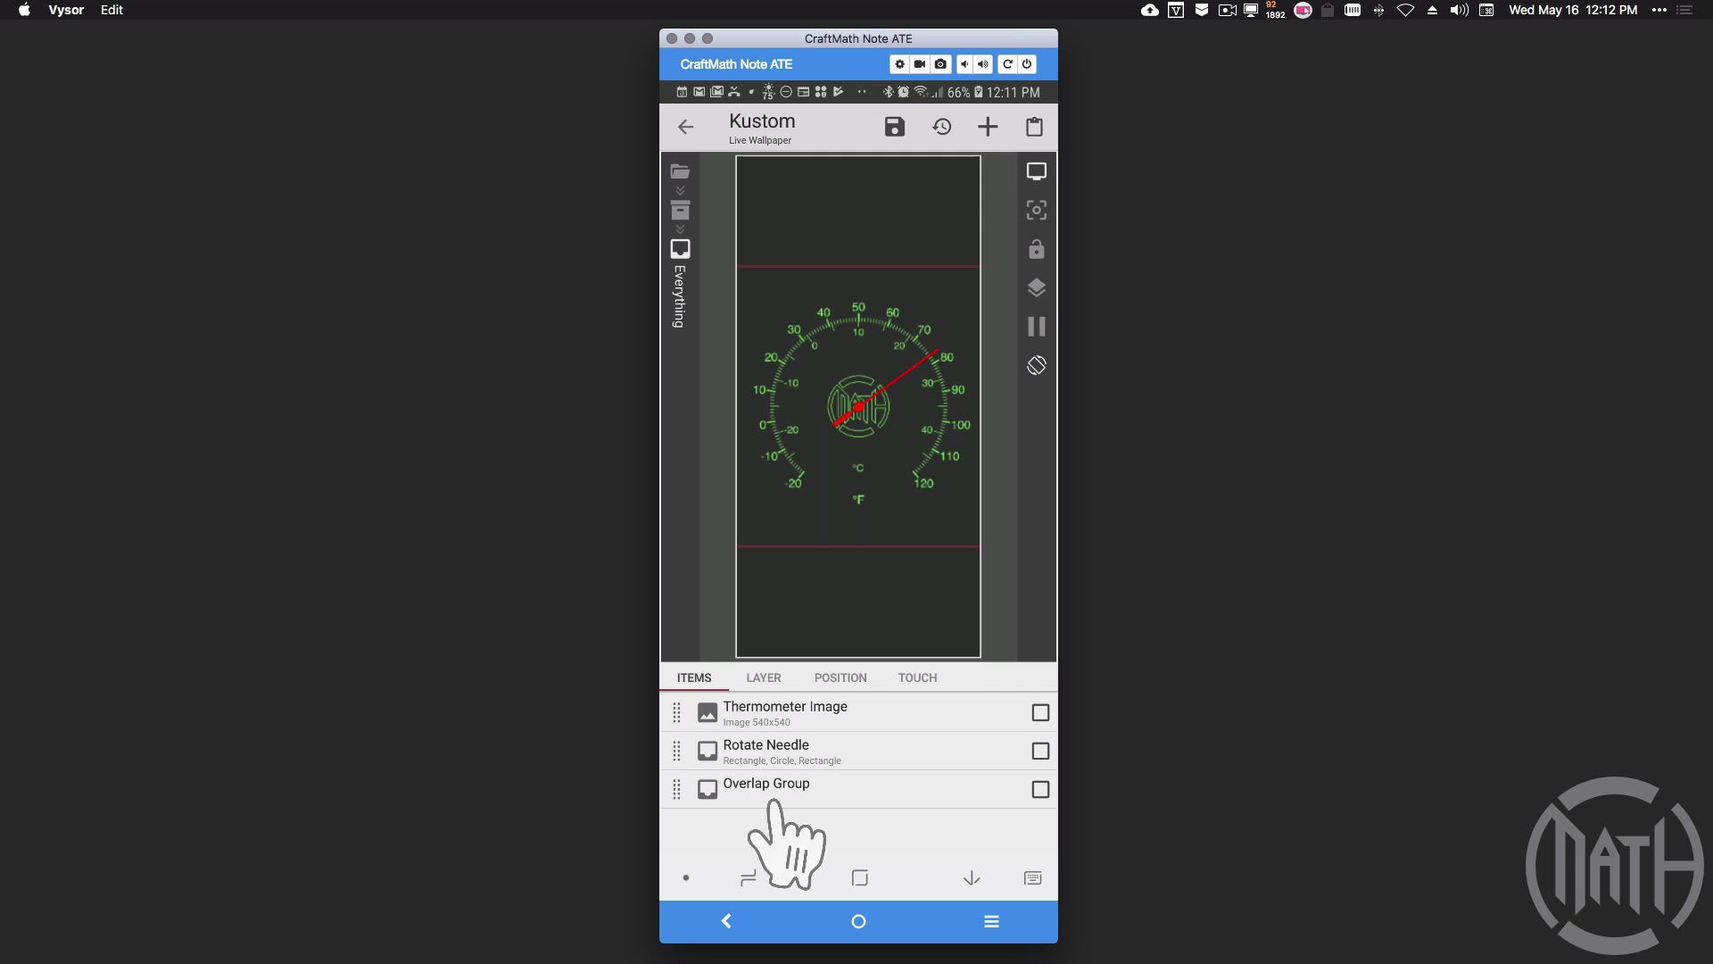
Rename the new overlap group inside Everything as Rotate Test Needle and open it
click(1040, 789)
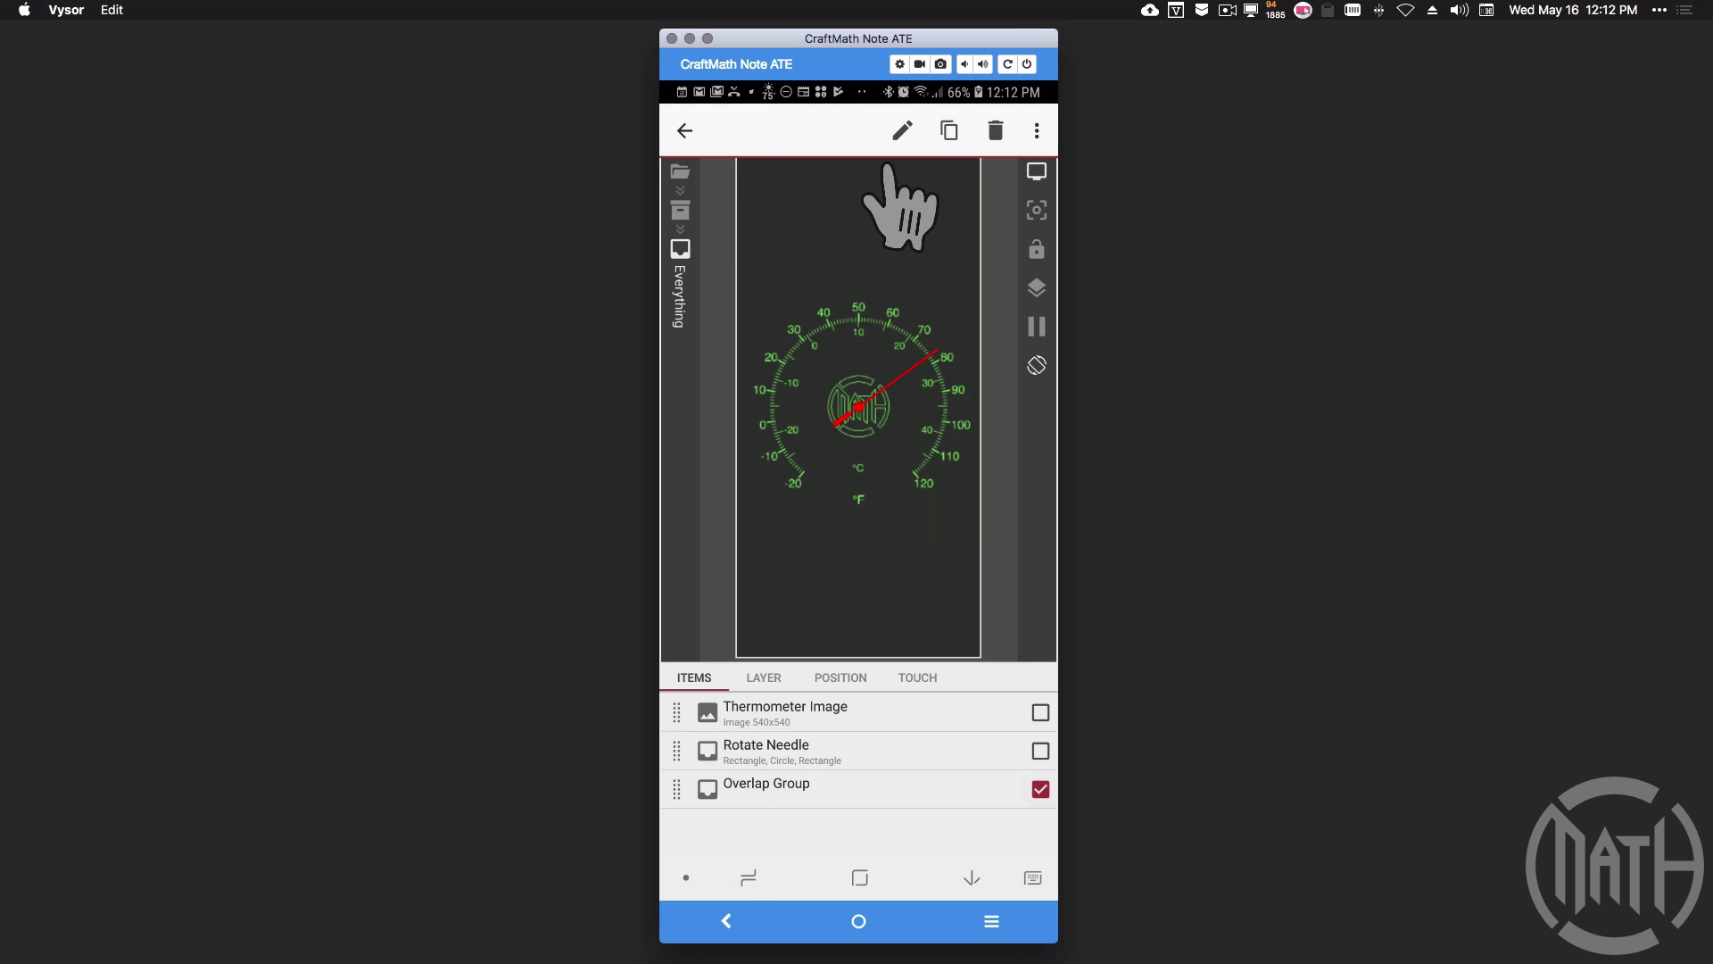
click(903, 127)
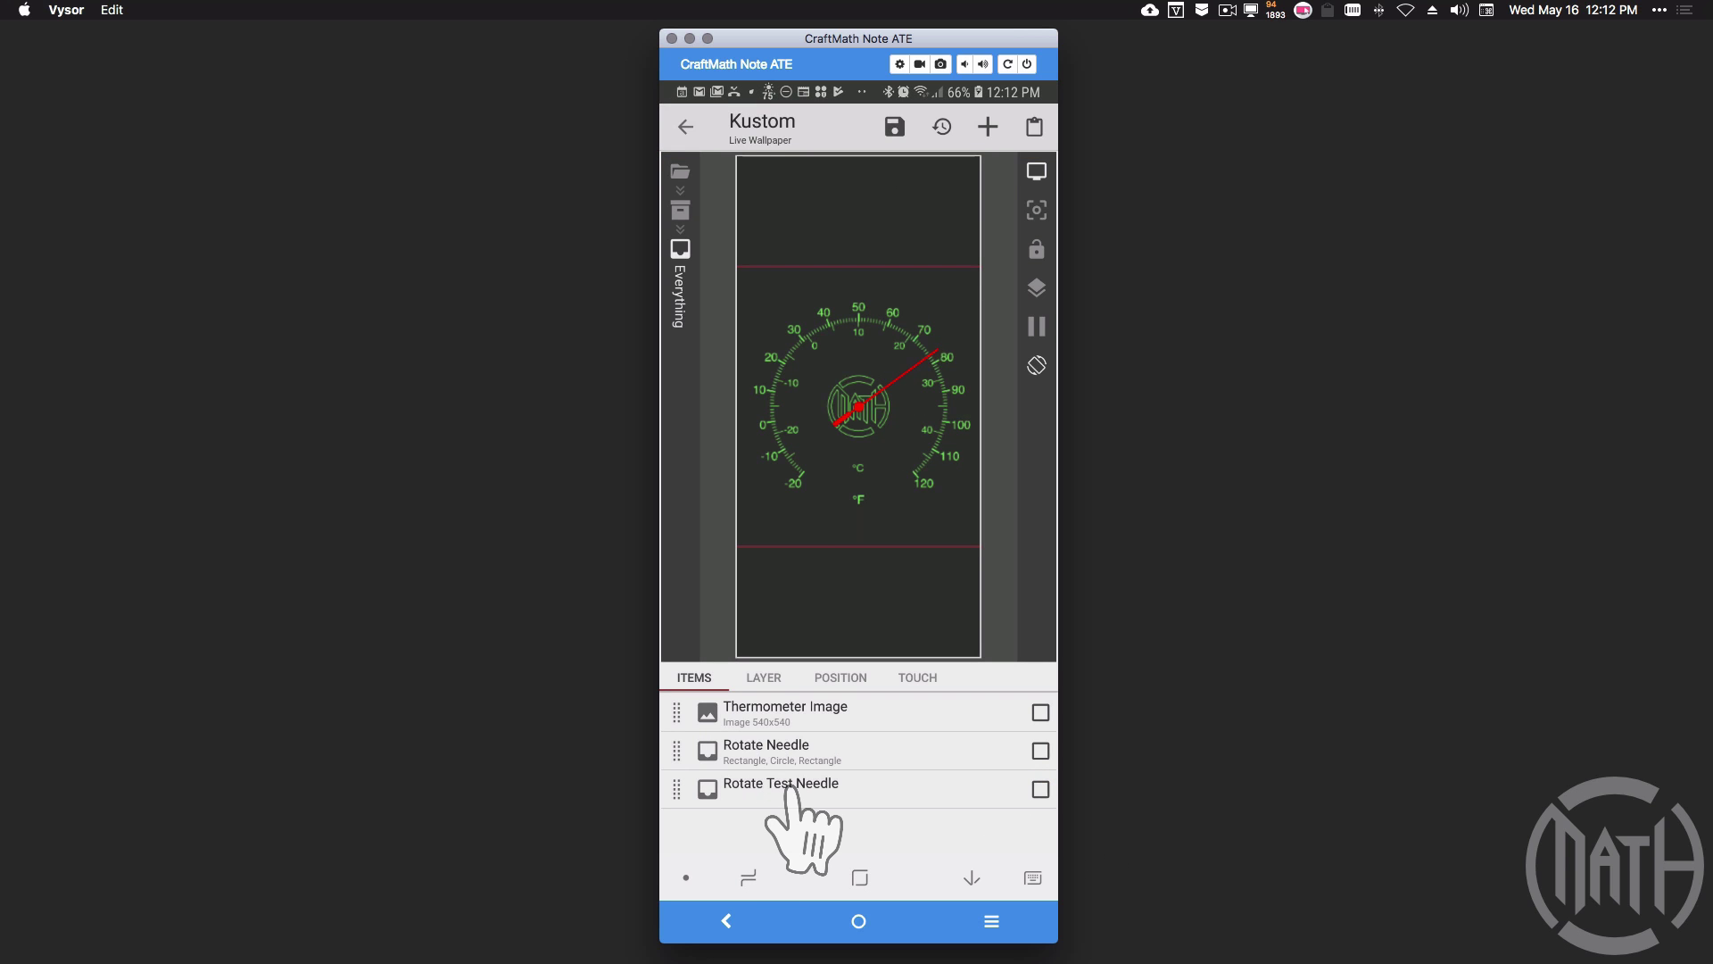
click(789, 787)
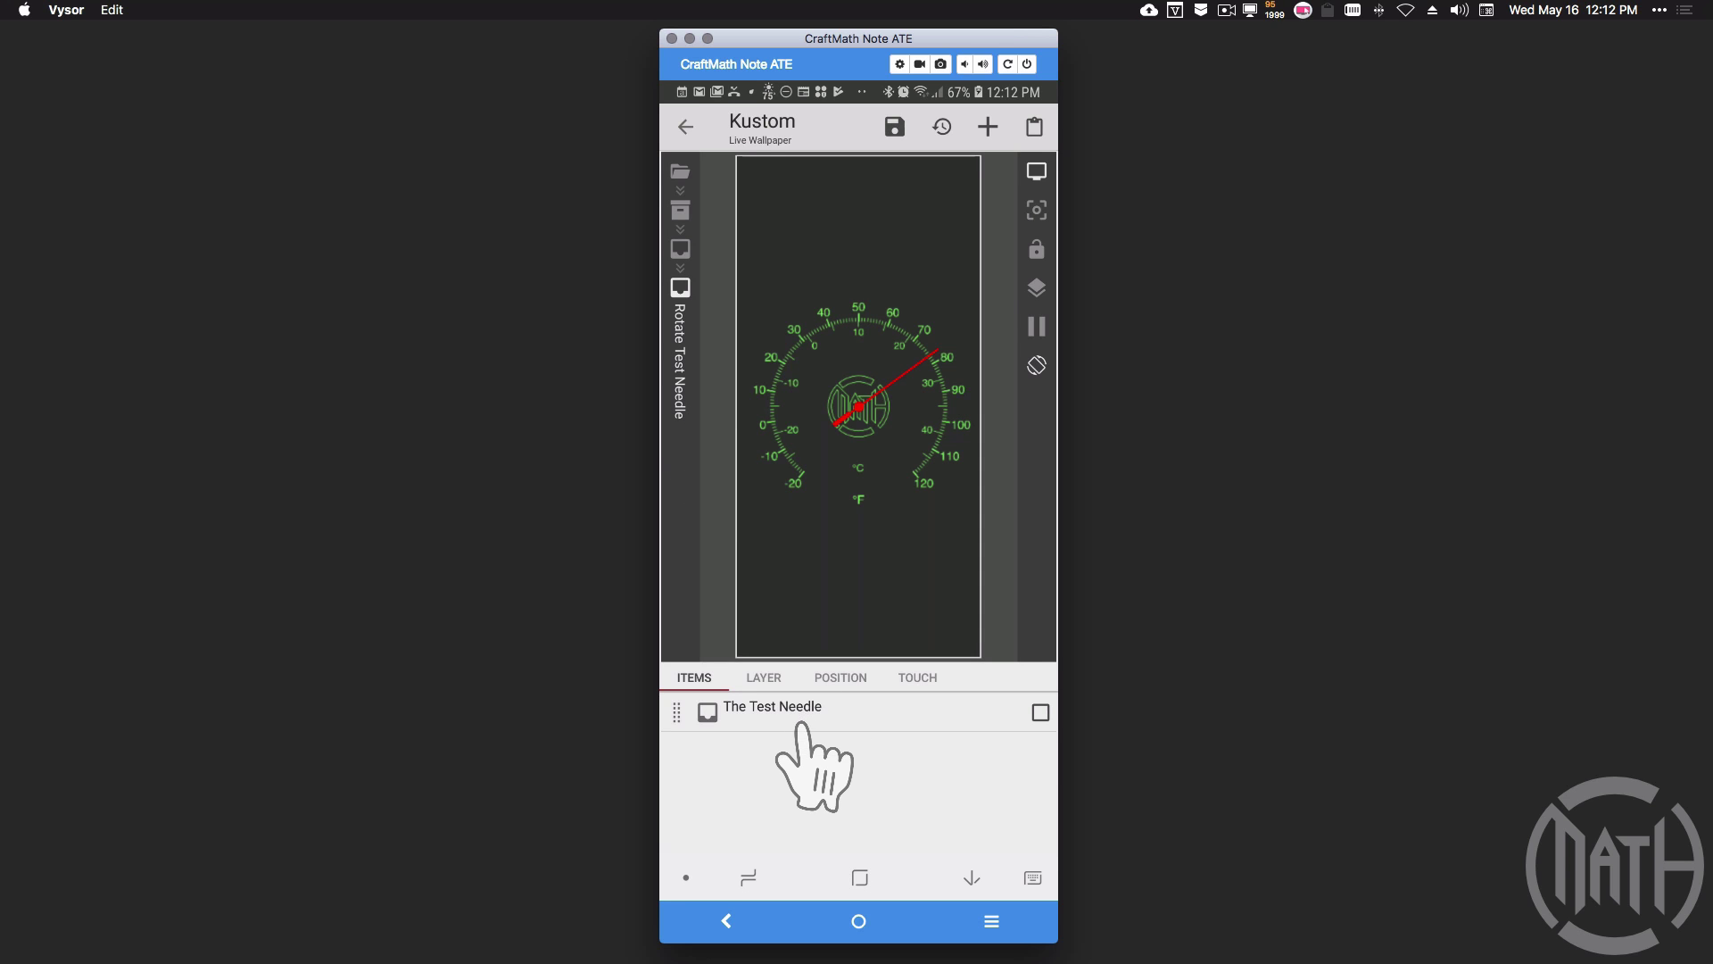
Open The Test Needle group and add a Shape item set to Rectangle inside it
click(769, 708)
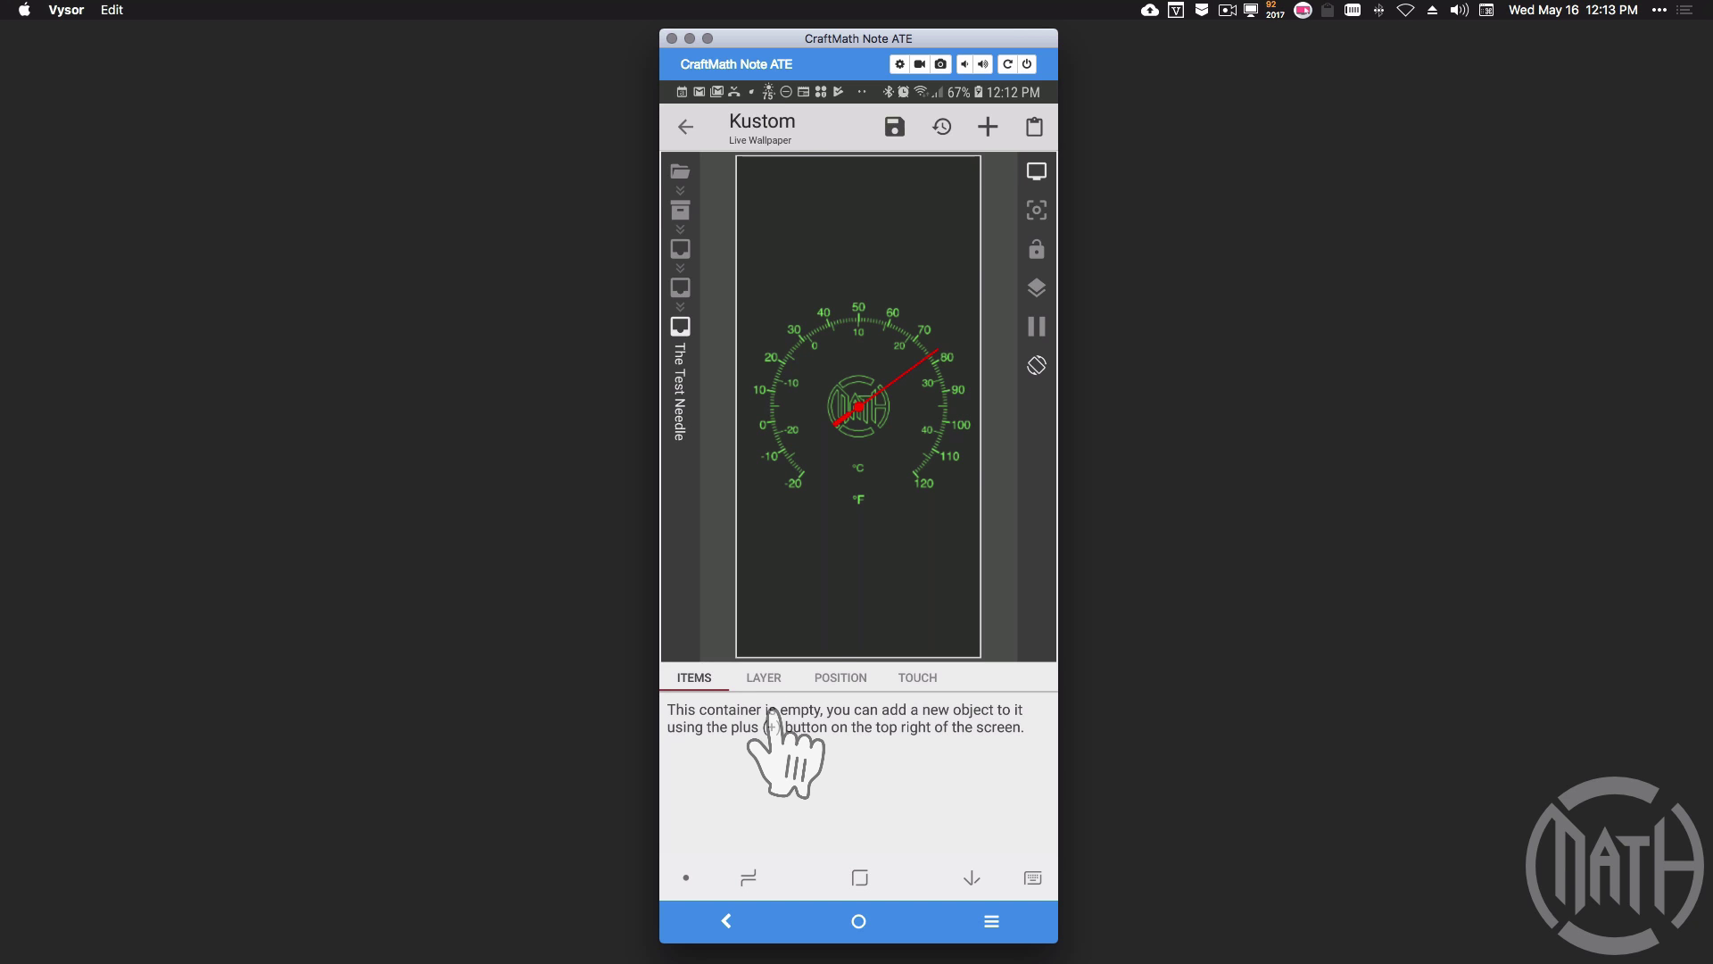
click(988, 127)
click(763, 406)
click(808, 714)
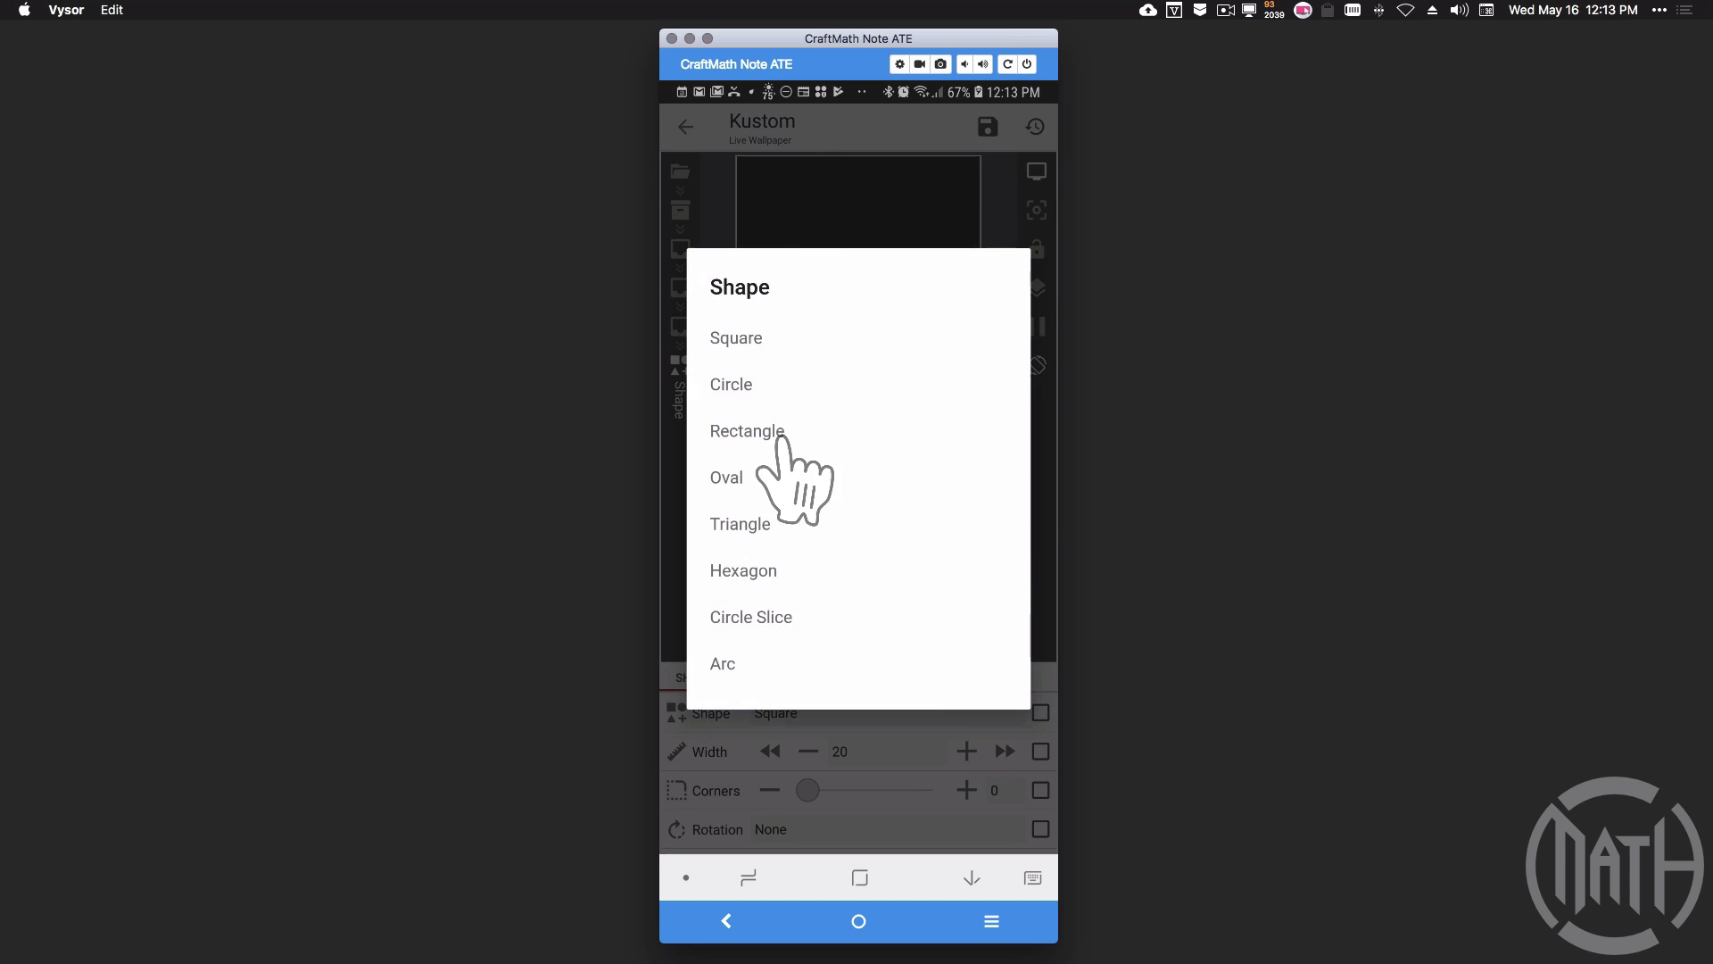
click(797, 432)
Set the rectangle's width to 280 and its height to 10
click(1005, 750)
click(769, 788)
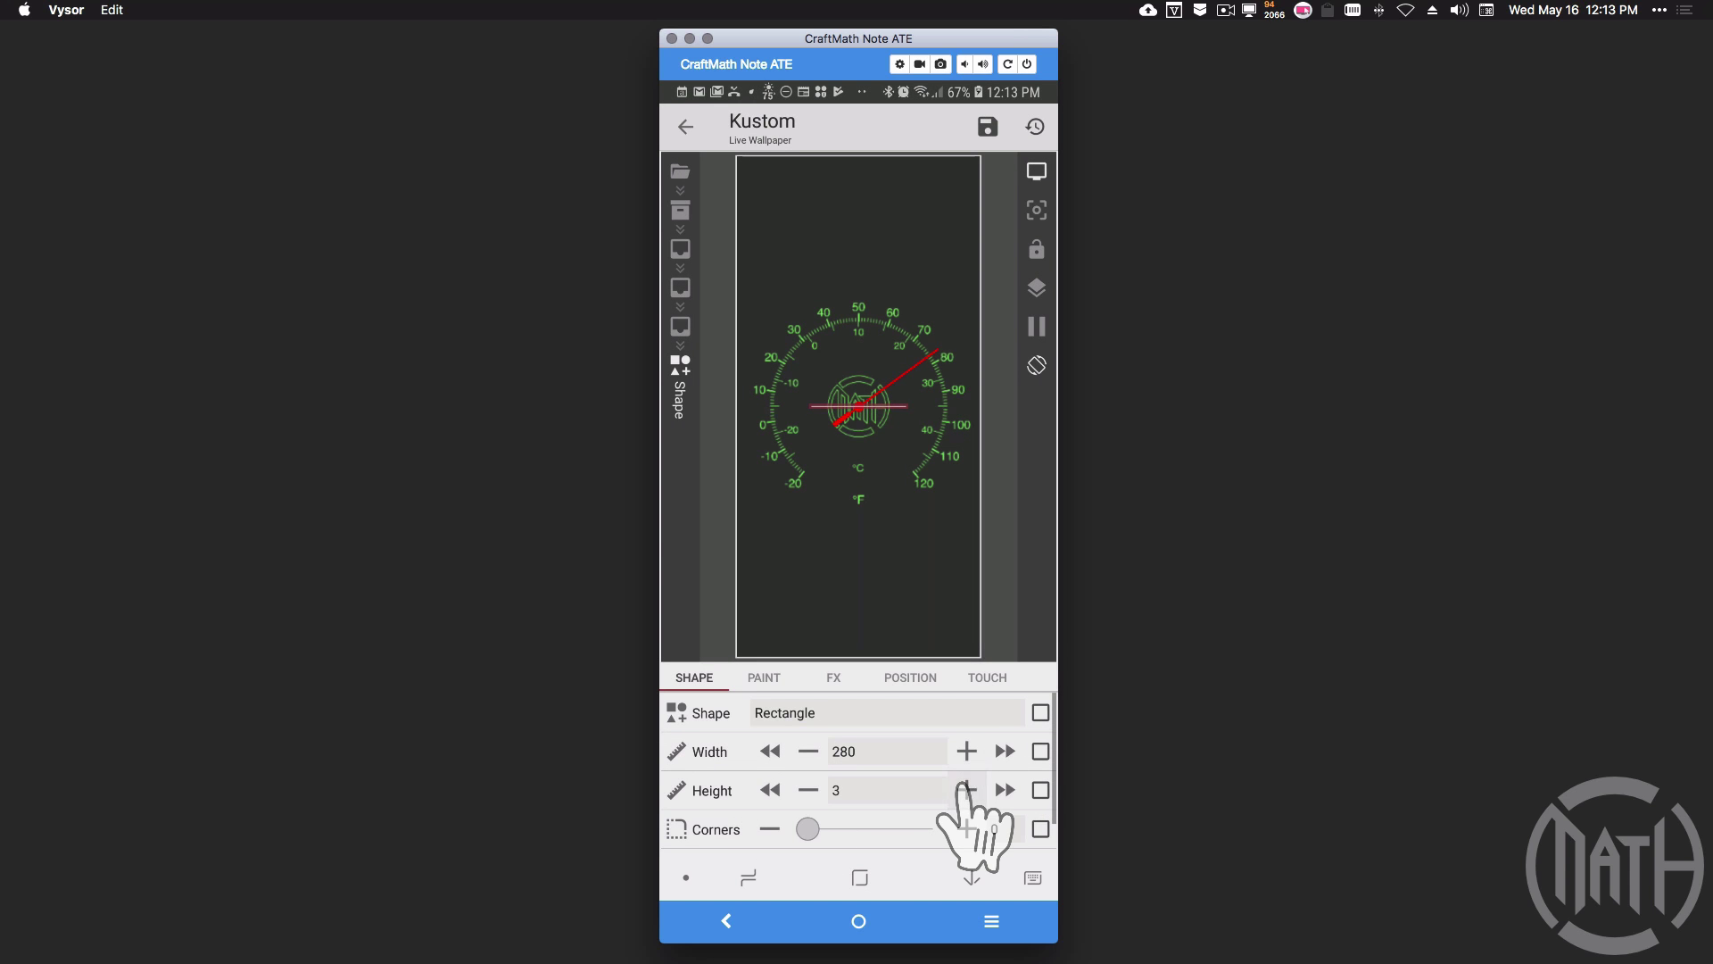
click(967, 790)
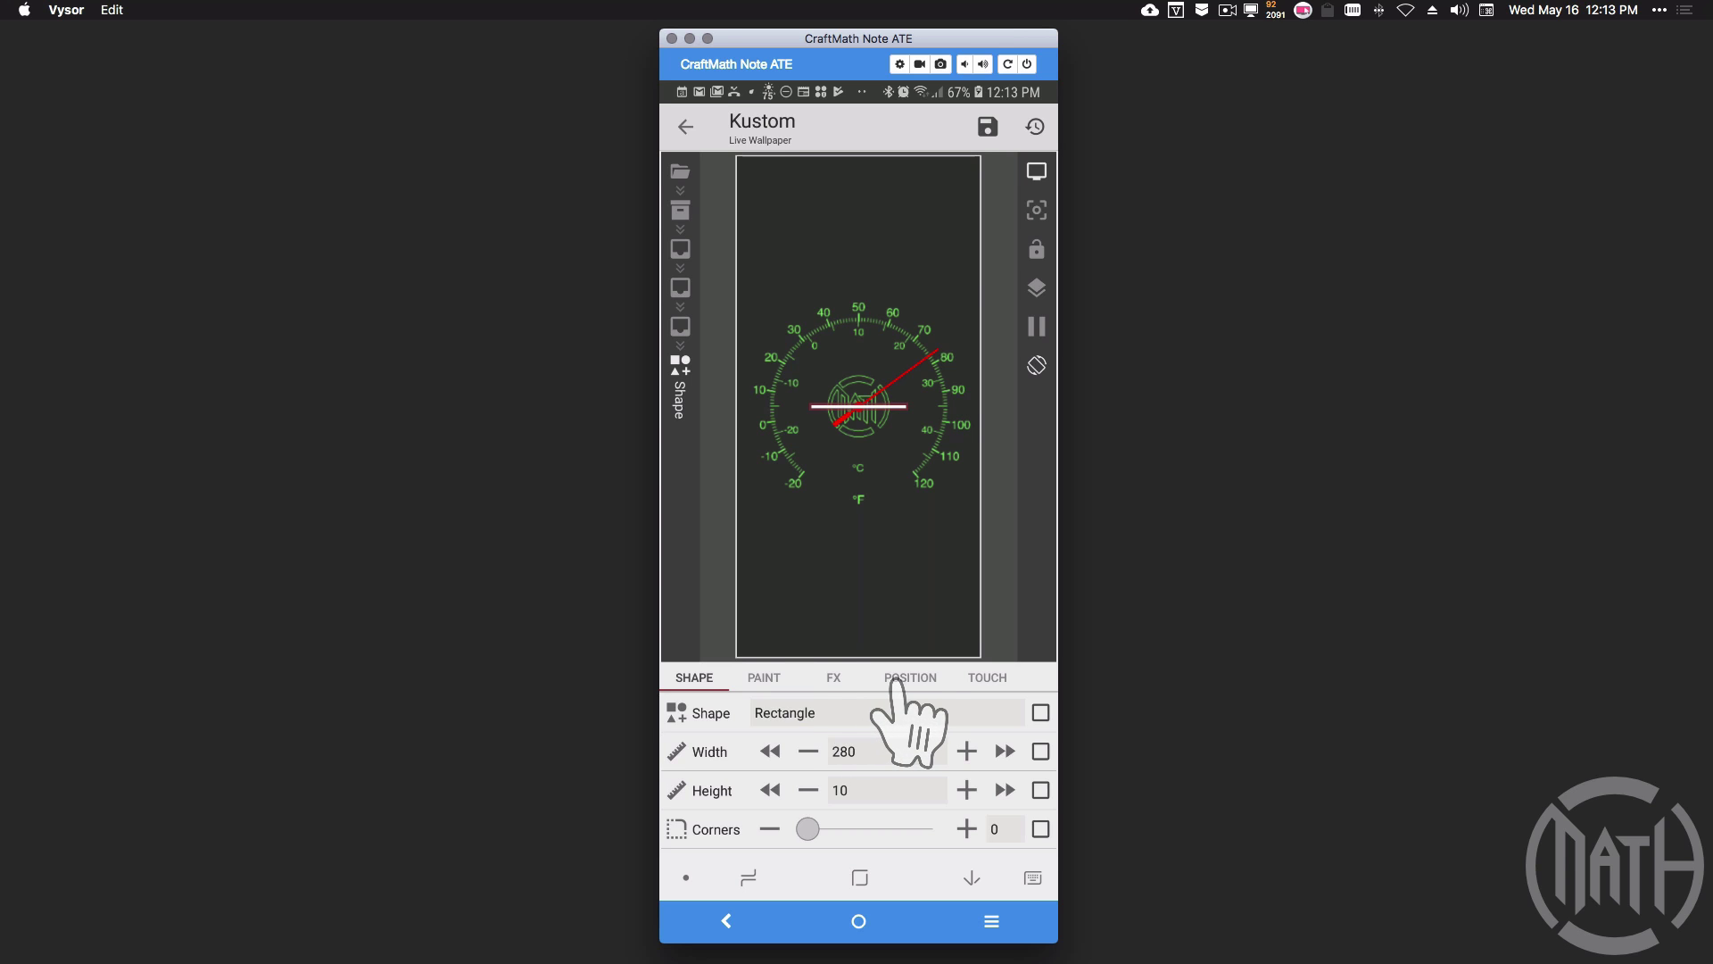
Set the rectangle's left padding to 275 and go back to The Test Needle group
click(894, 682)
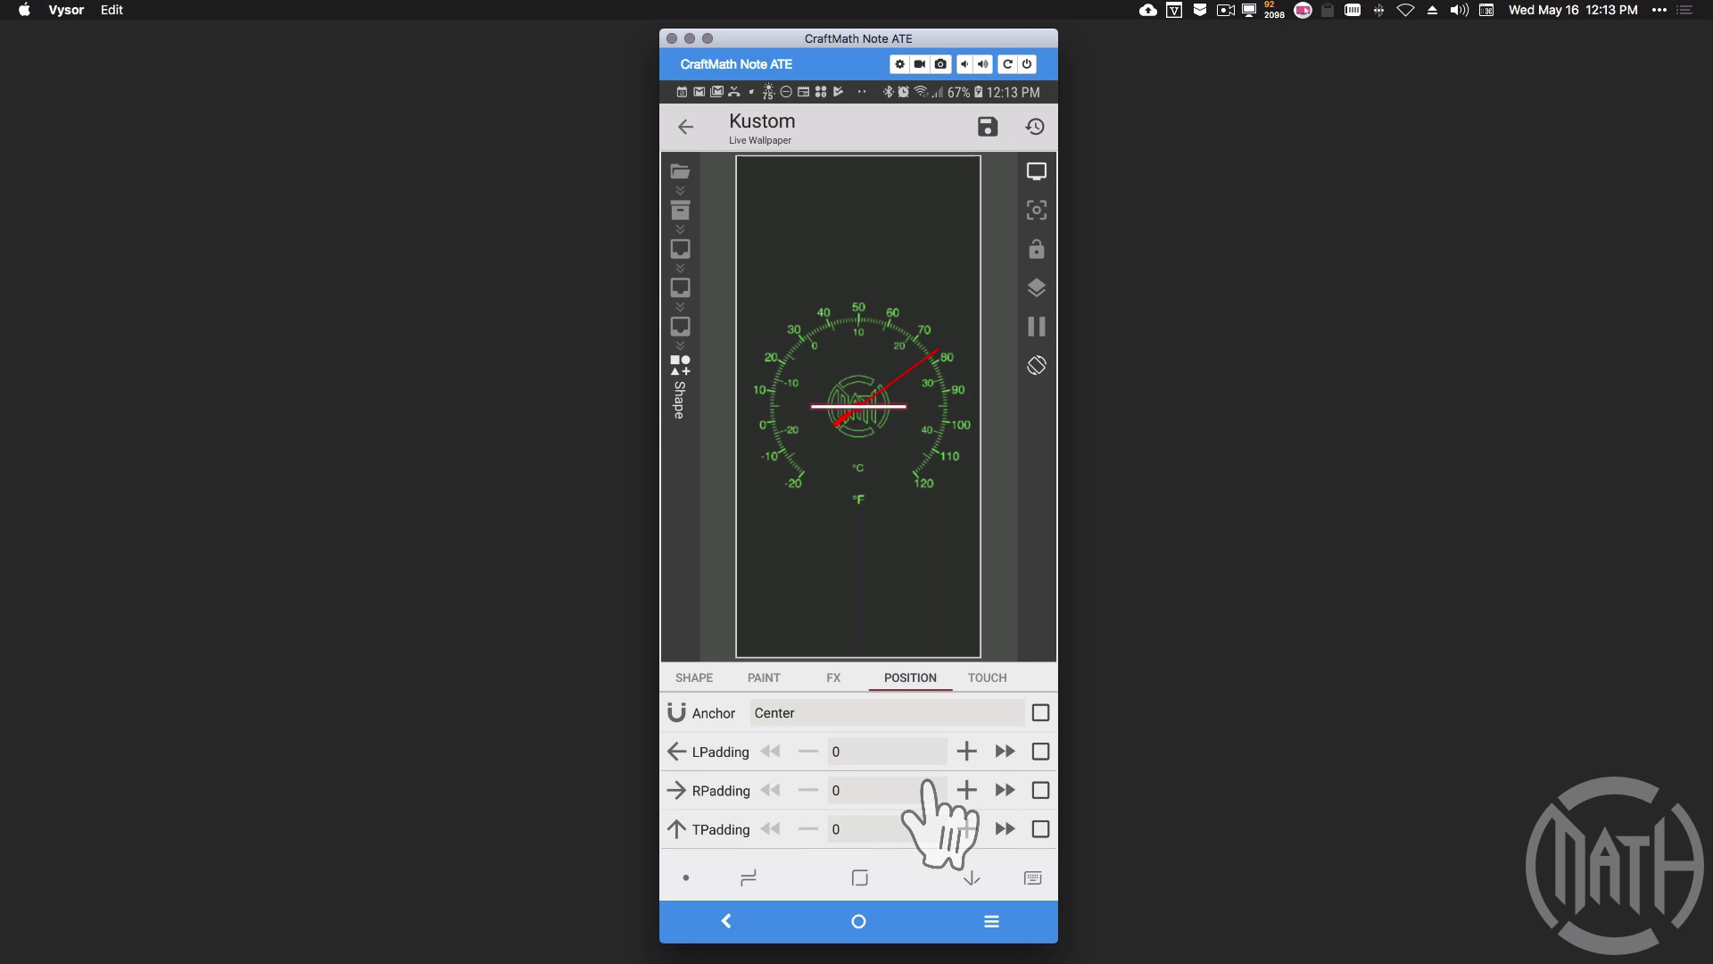
click(1003, 752)
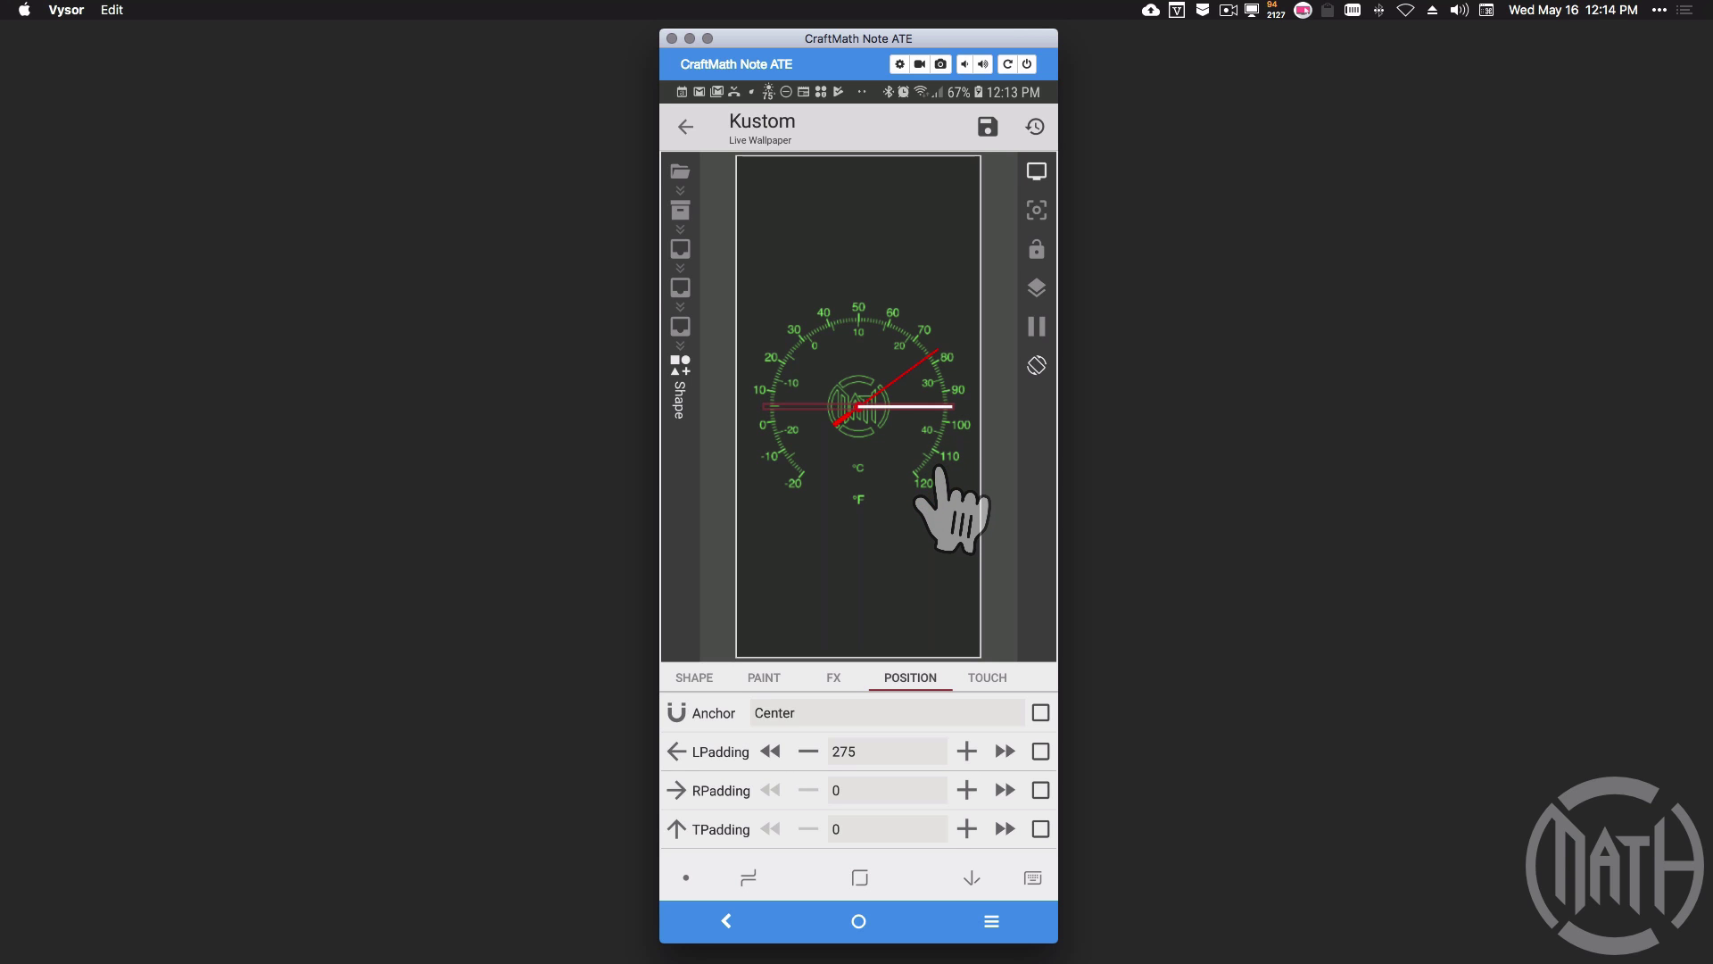
click(972, 878)
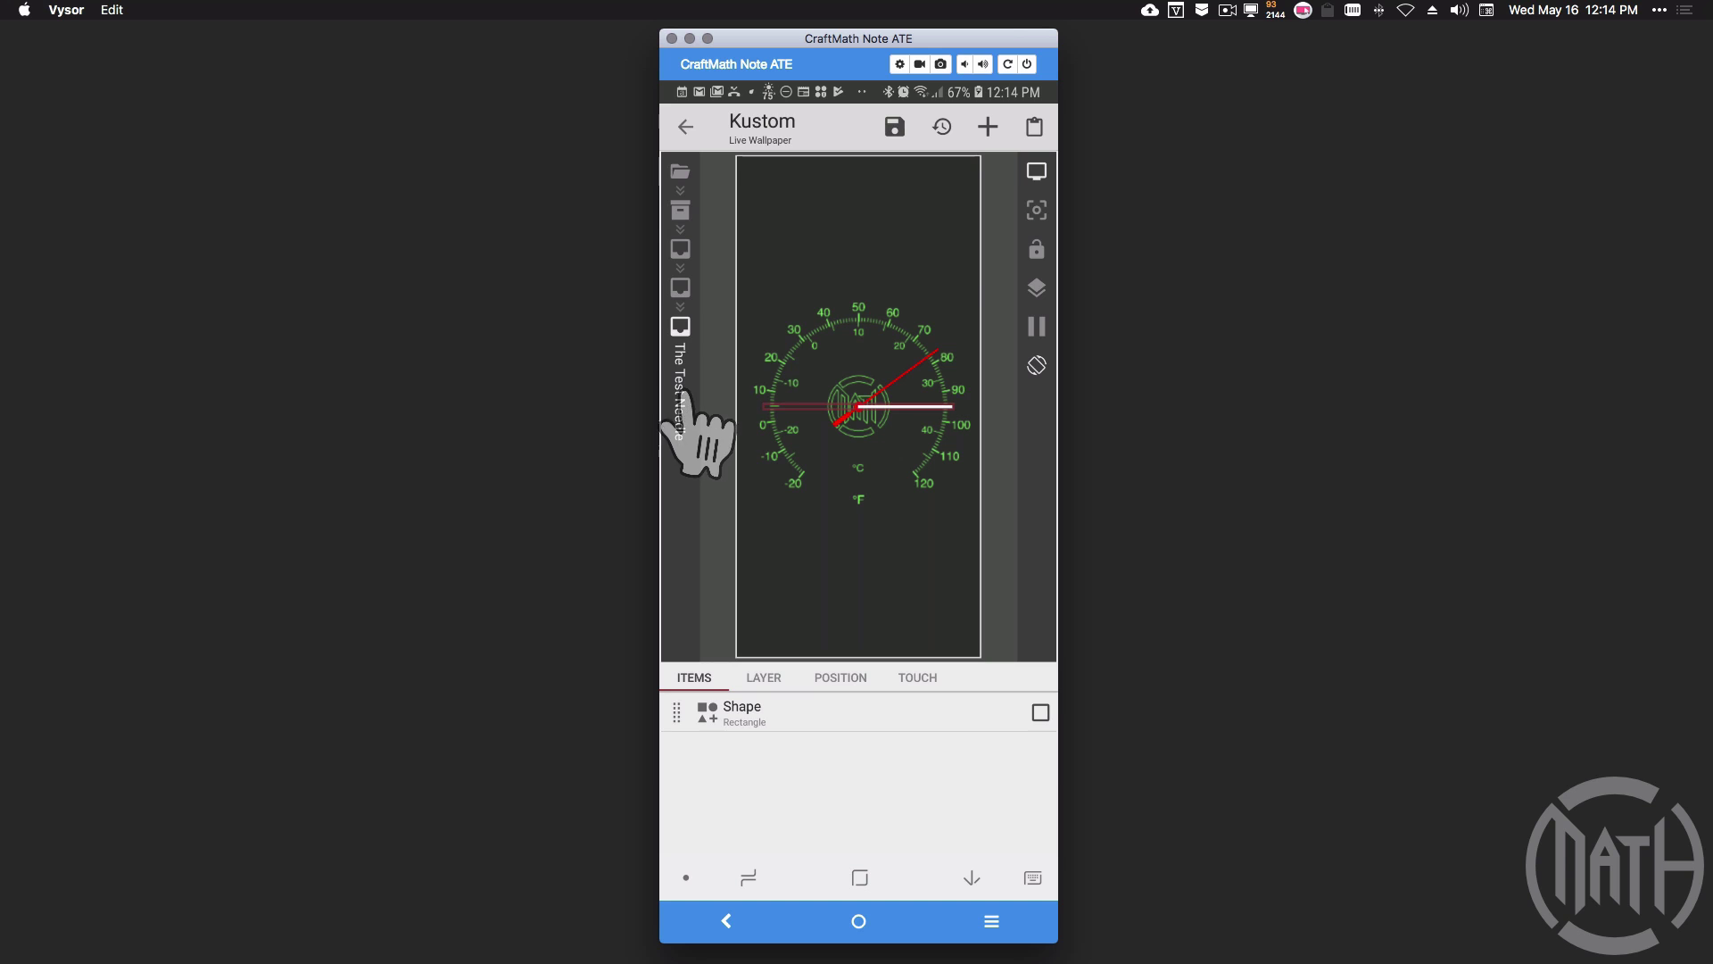
Set The Test Needle group's layer rotation to Manual with an offset of 130, aiming the white needle at -20
click(763, 677)
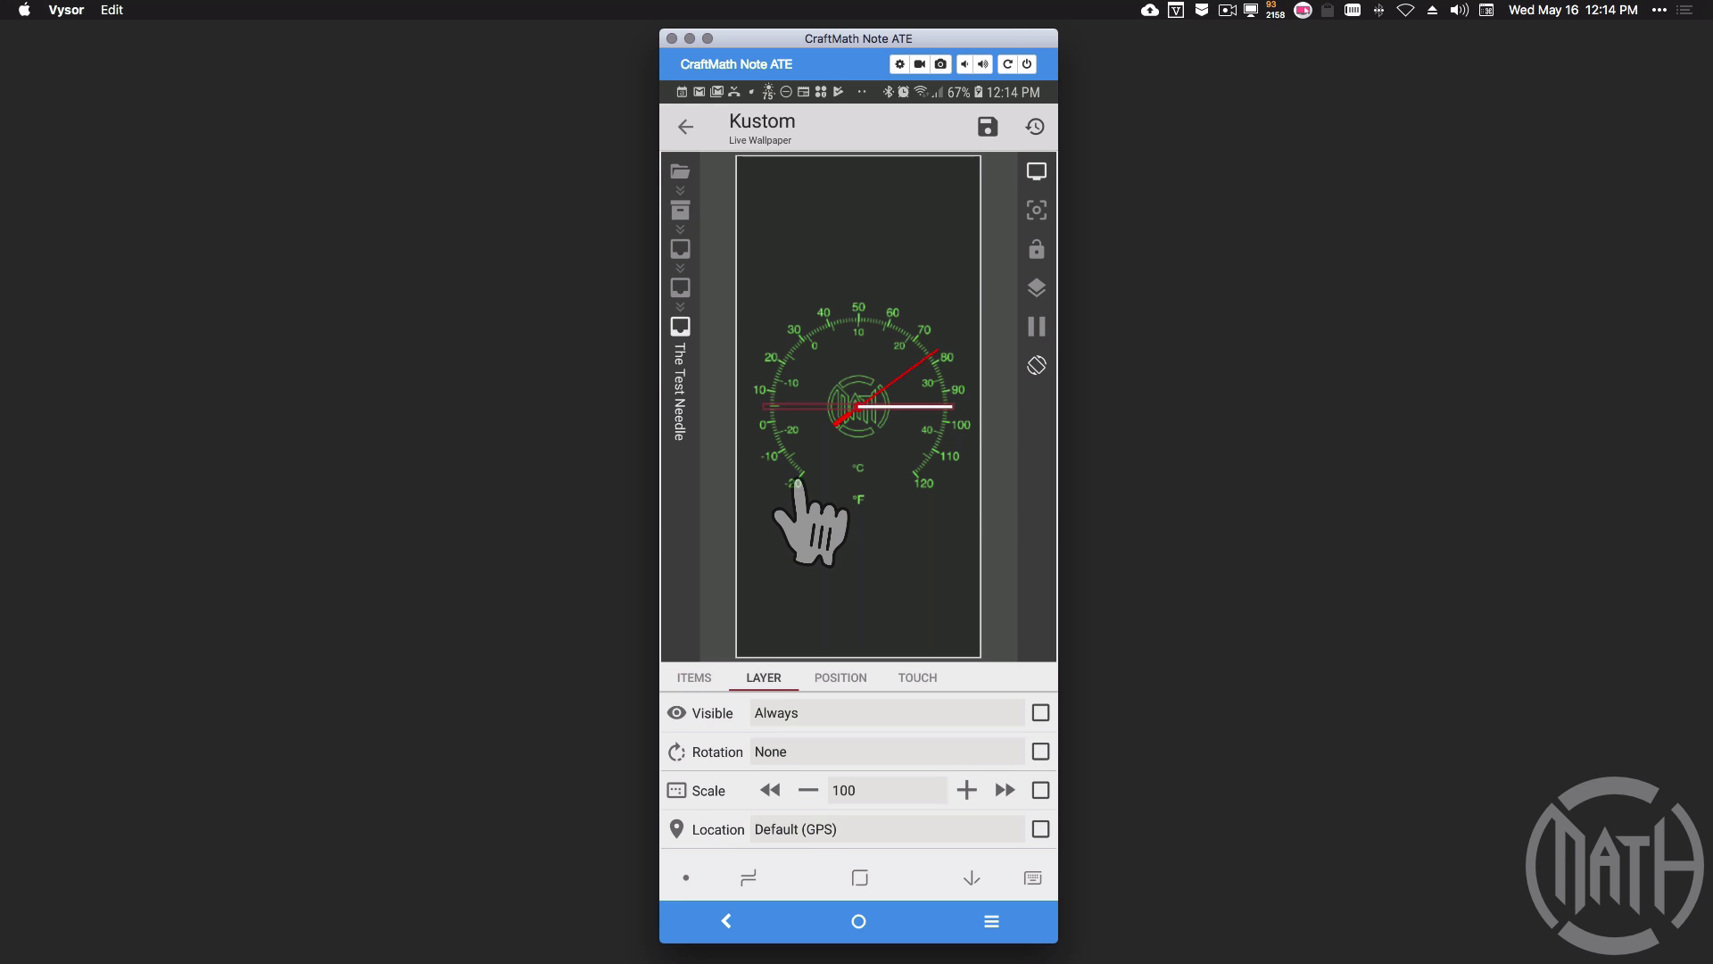
click(787, 752)
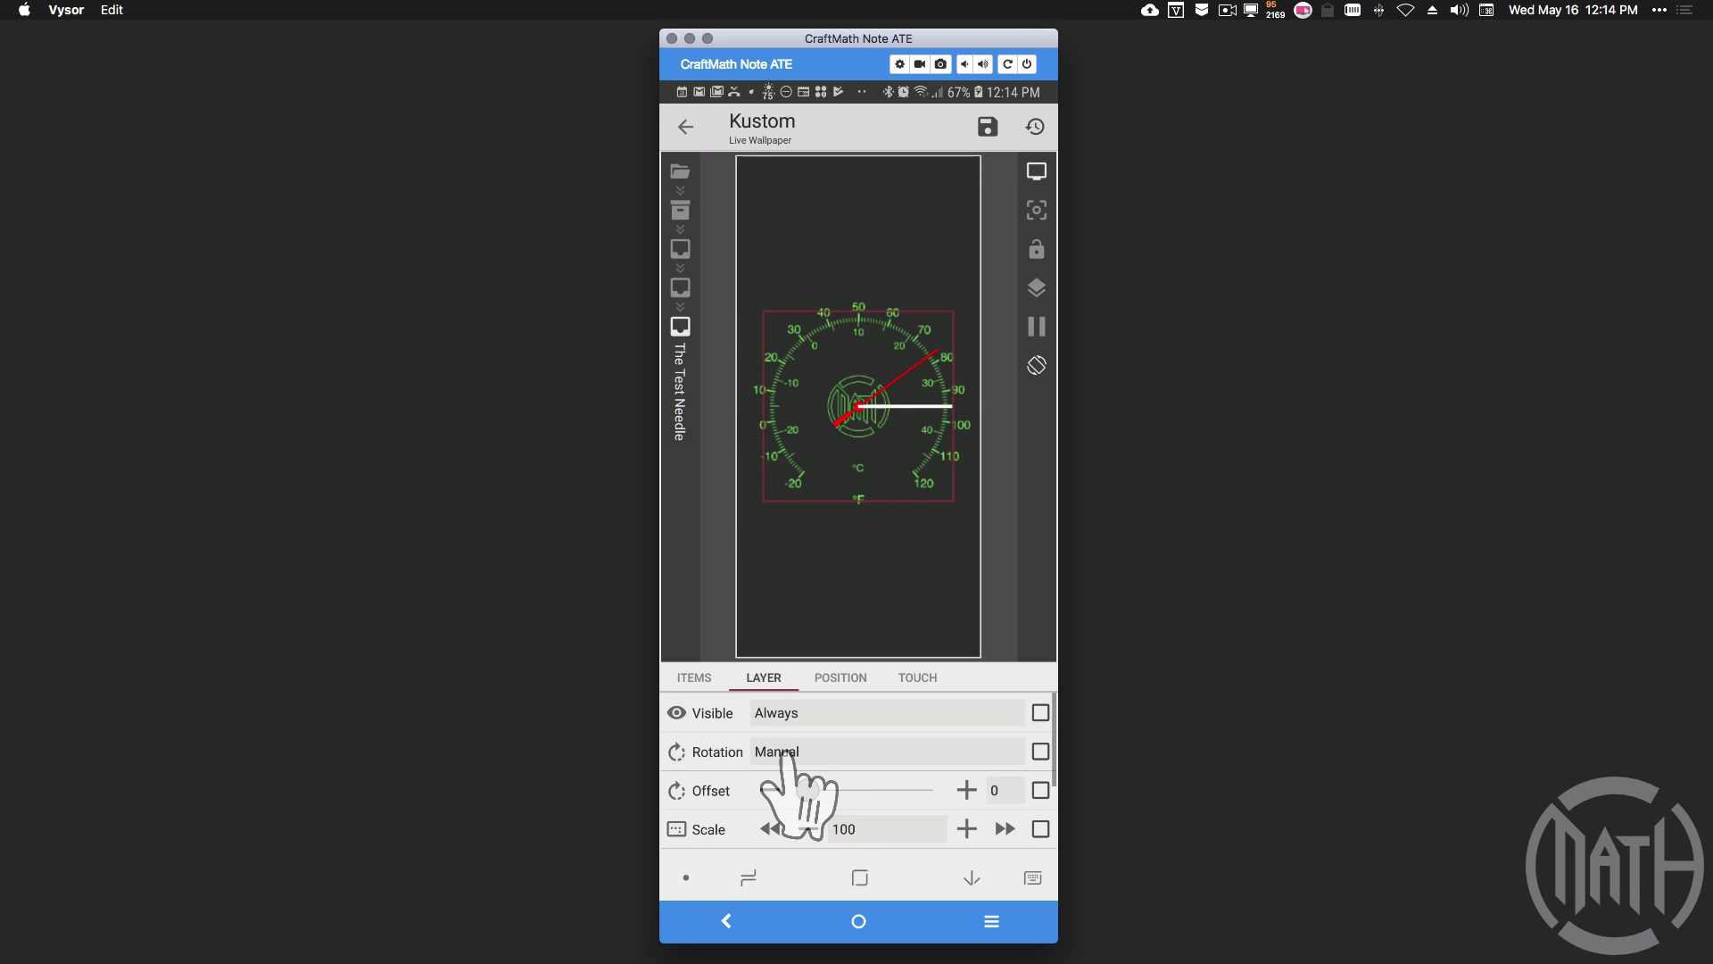
click(808, 790)
drag(809, 790, 849, 790)
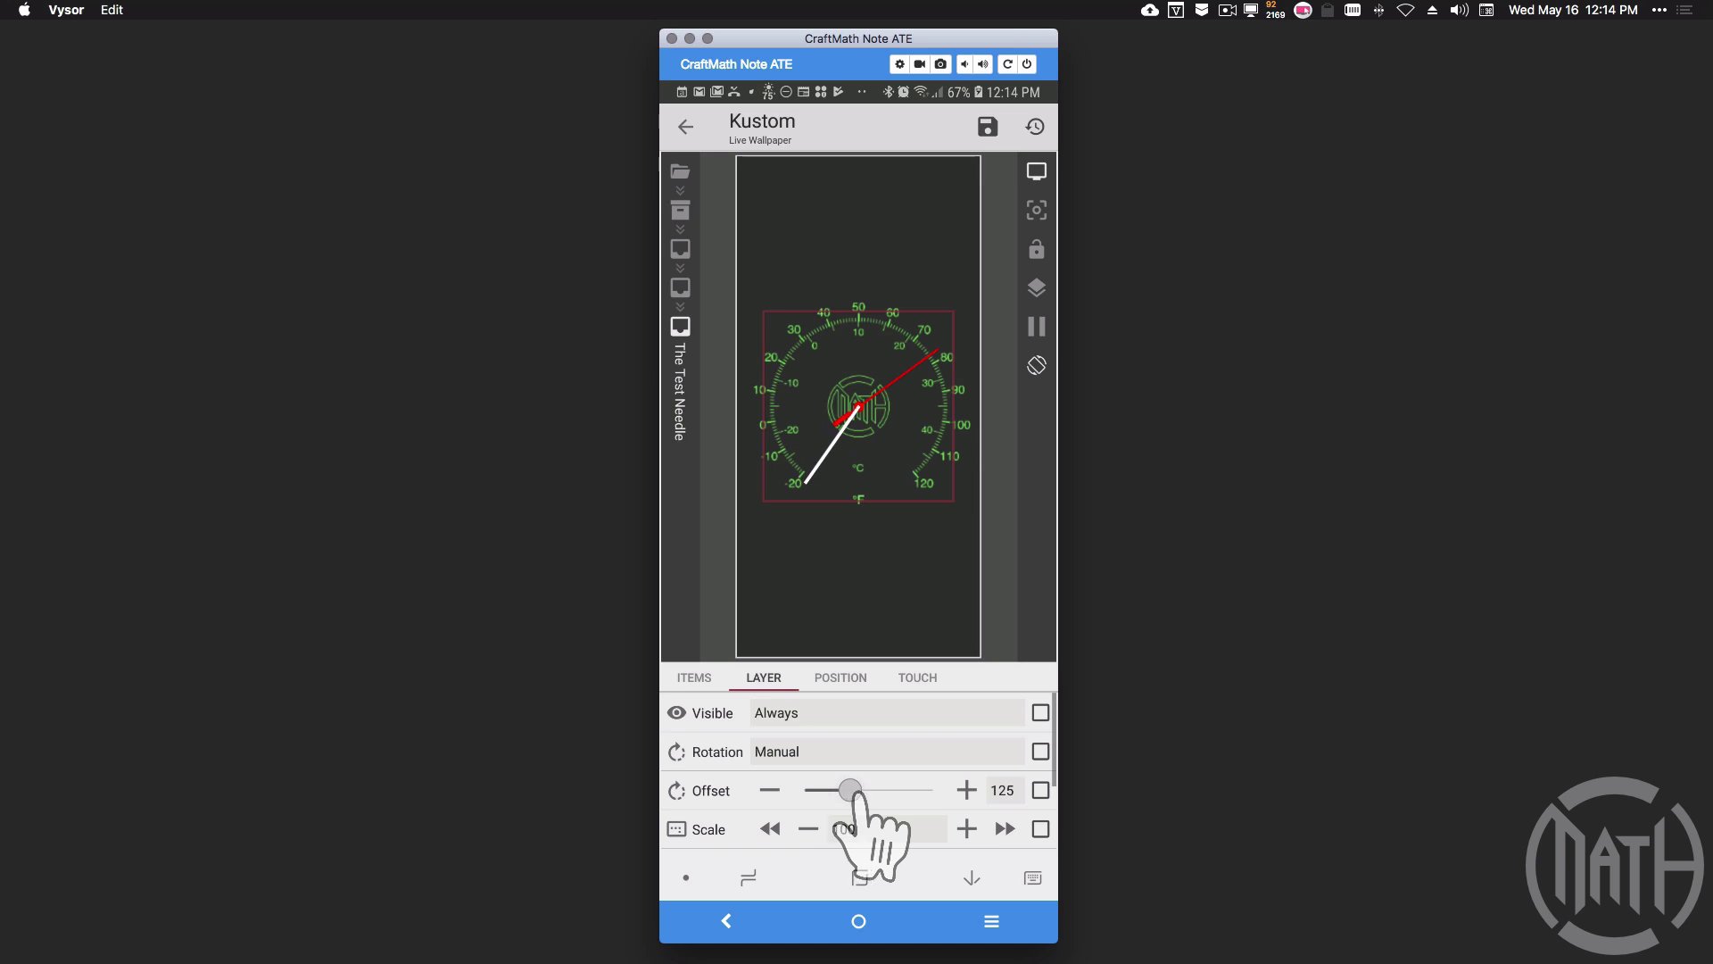
click(966, 787)
click(966, 787)
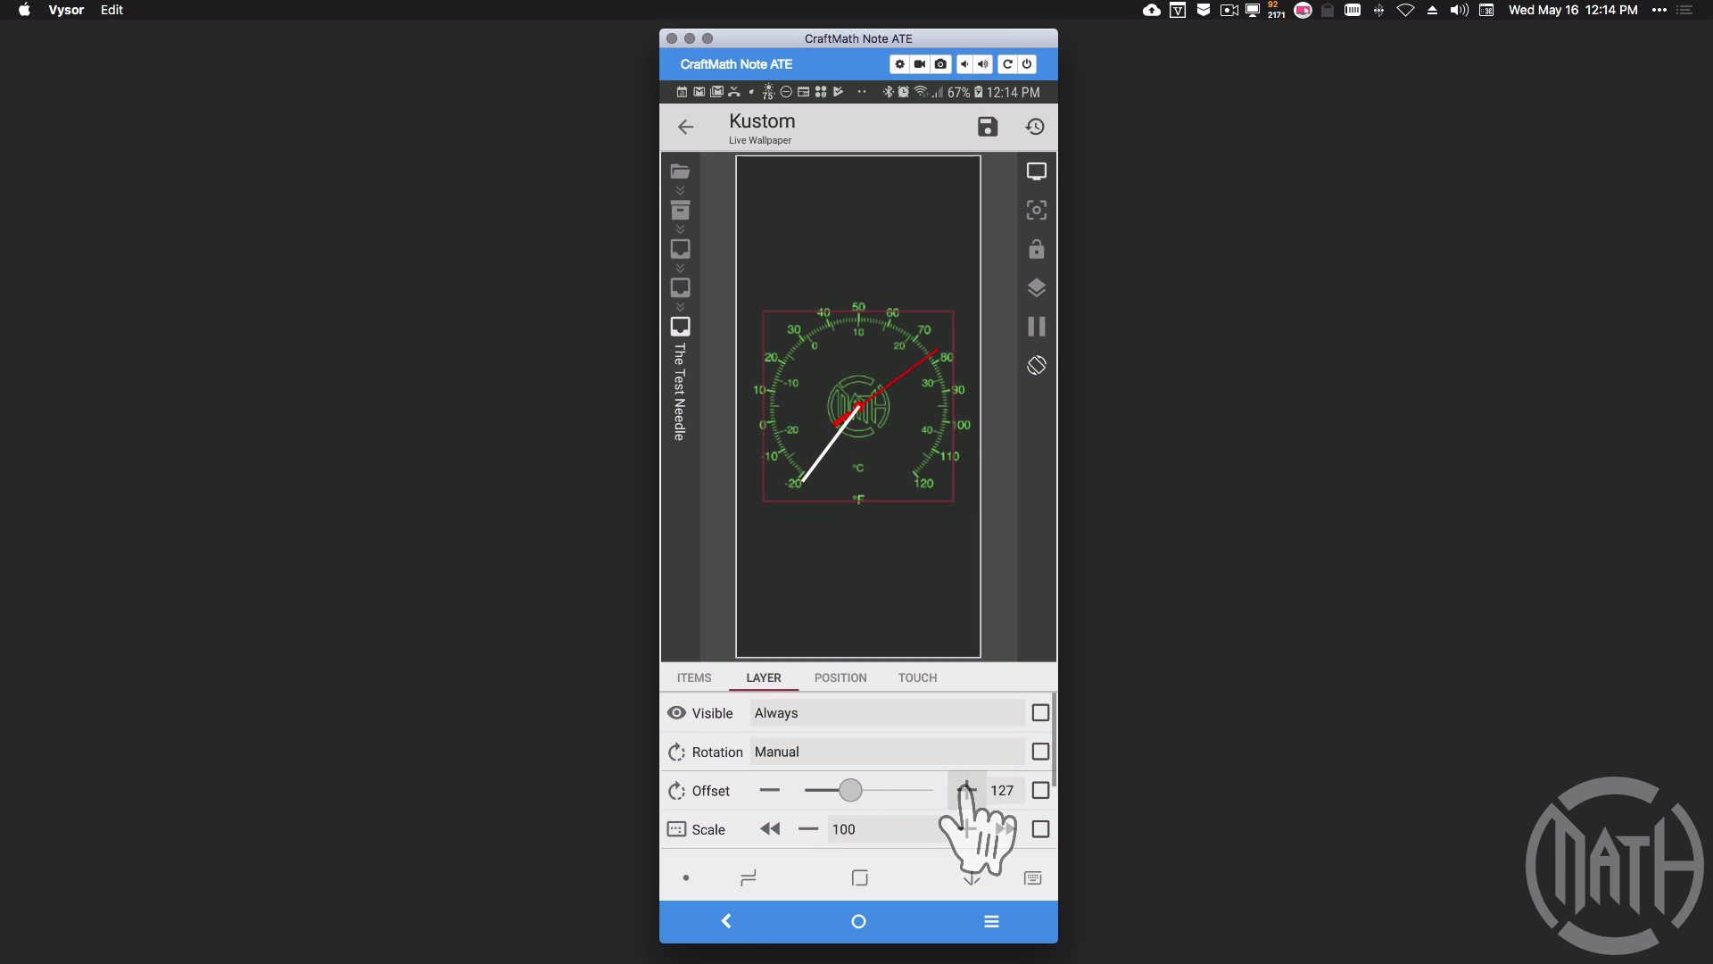
click(966, 787)
click(966, 787)
click(966, 787)
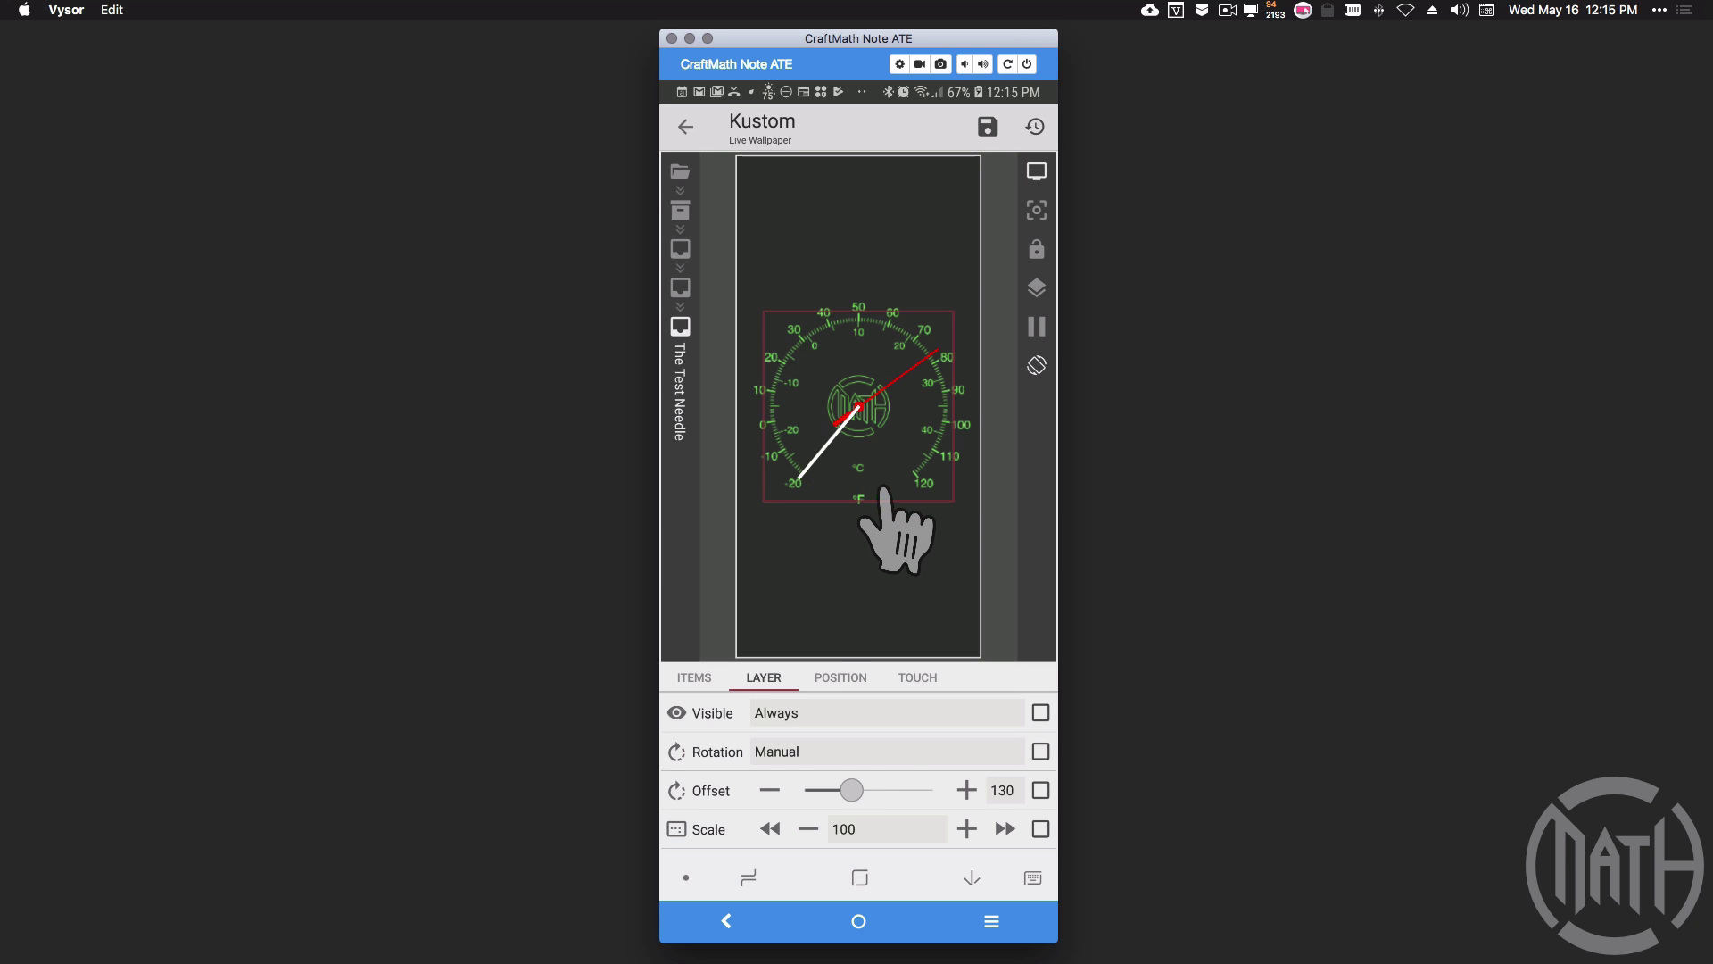
Reset The Test Needle group's rotation offset to 0 and restore it to 130
drag(852, 791, 763, 793)
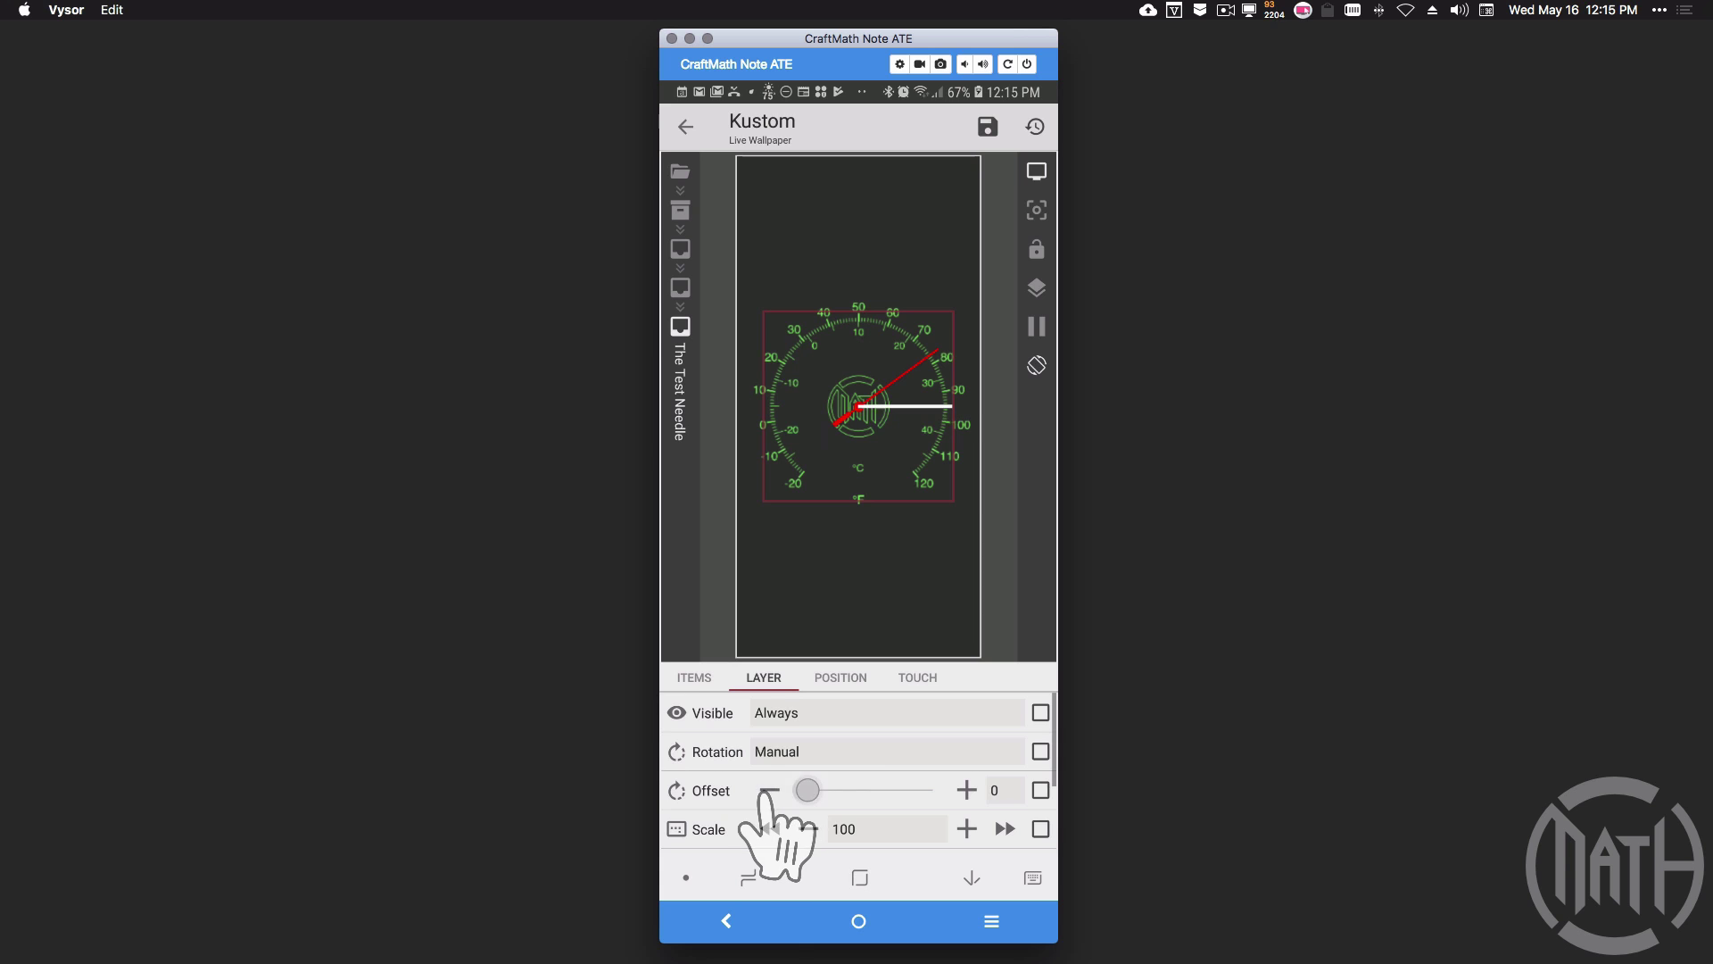
click(998, 792)
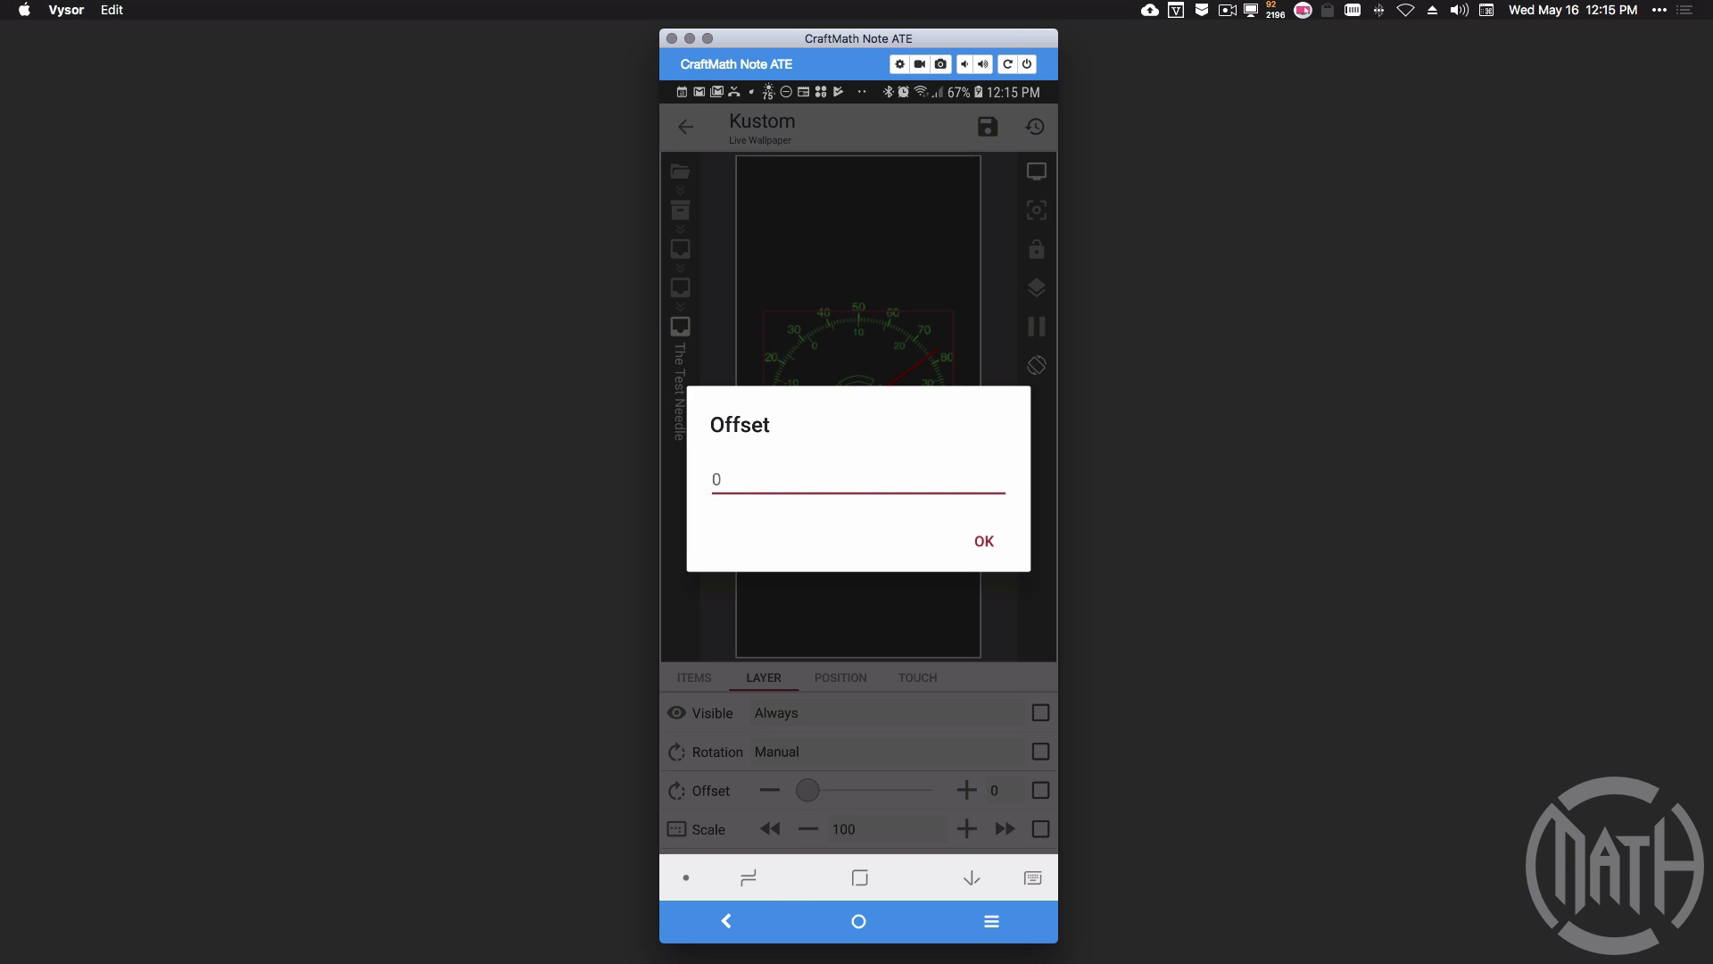
text(90)
key(Return)
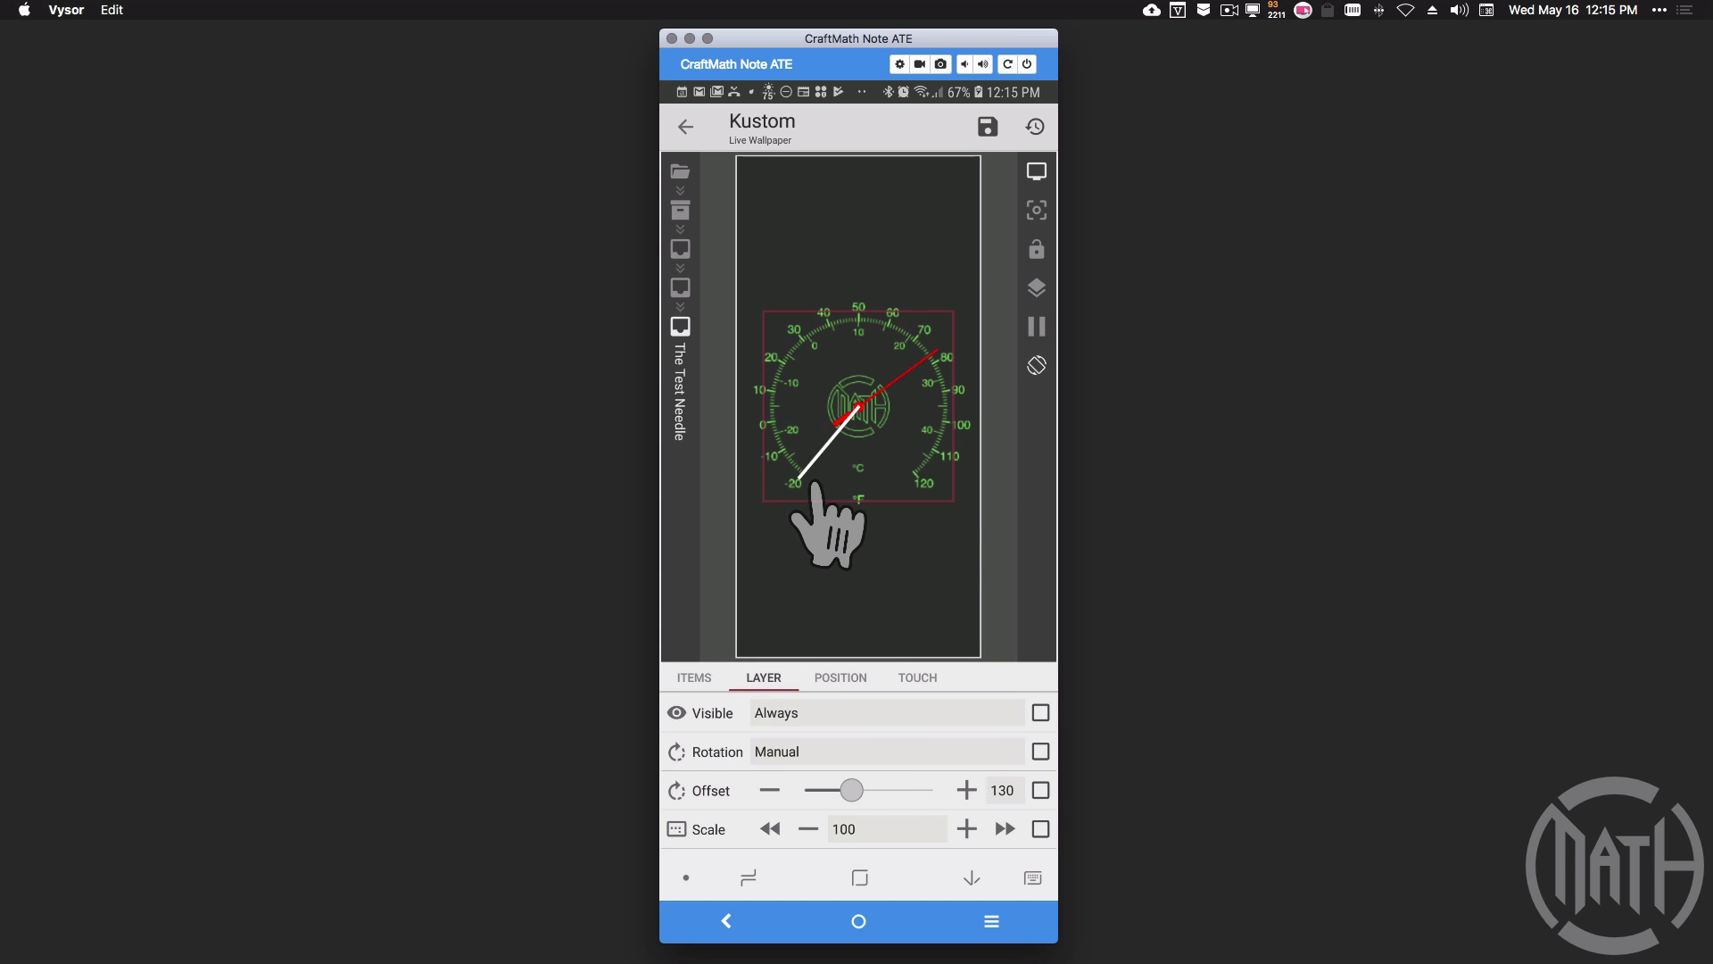
Review The Test Needle group's layer settings once more and go up to the Rotate Test Needle group
click(972, 878)
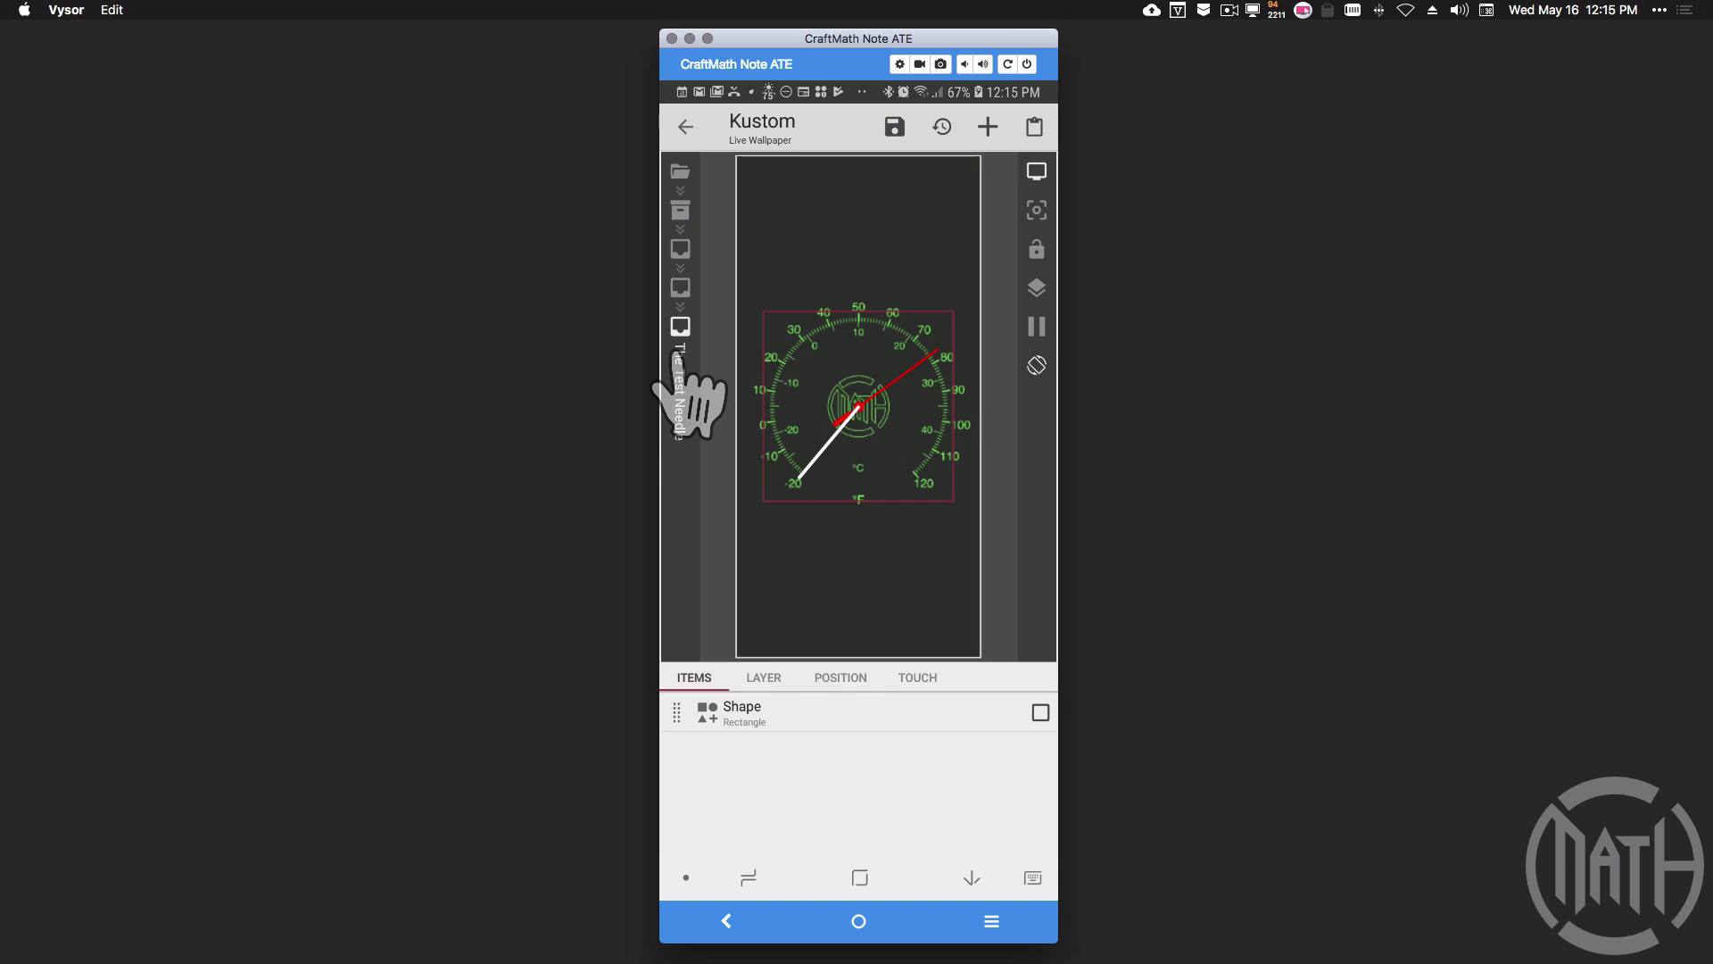
click(761, 680)
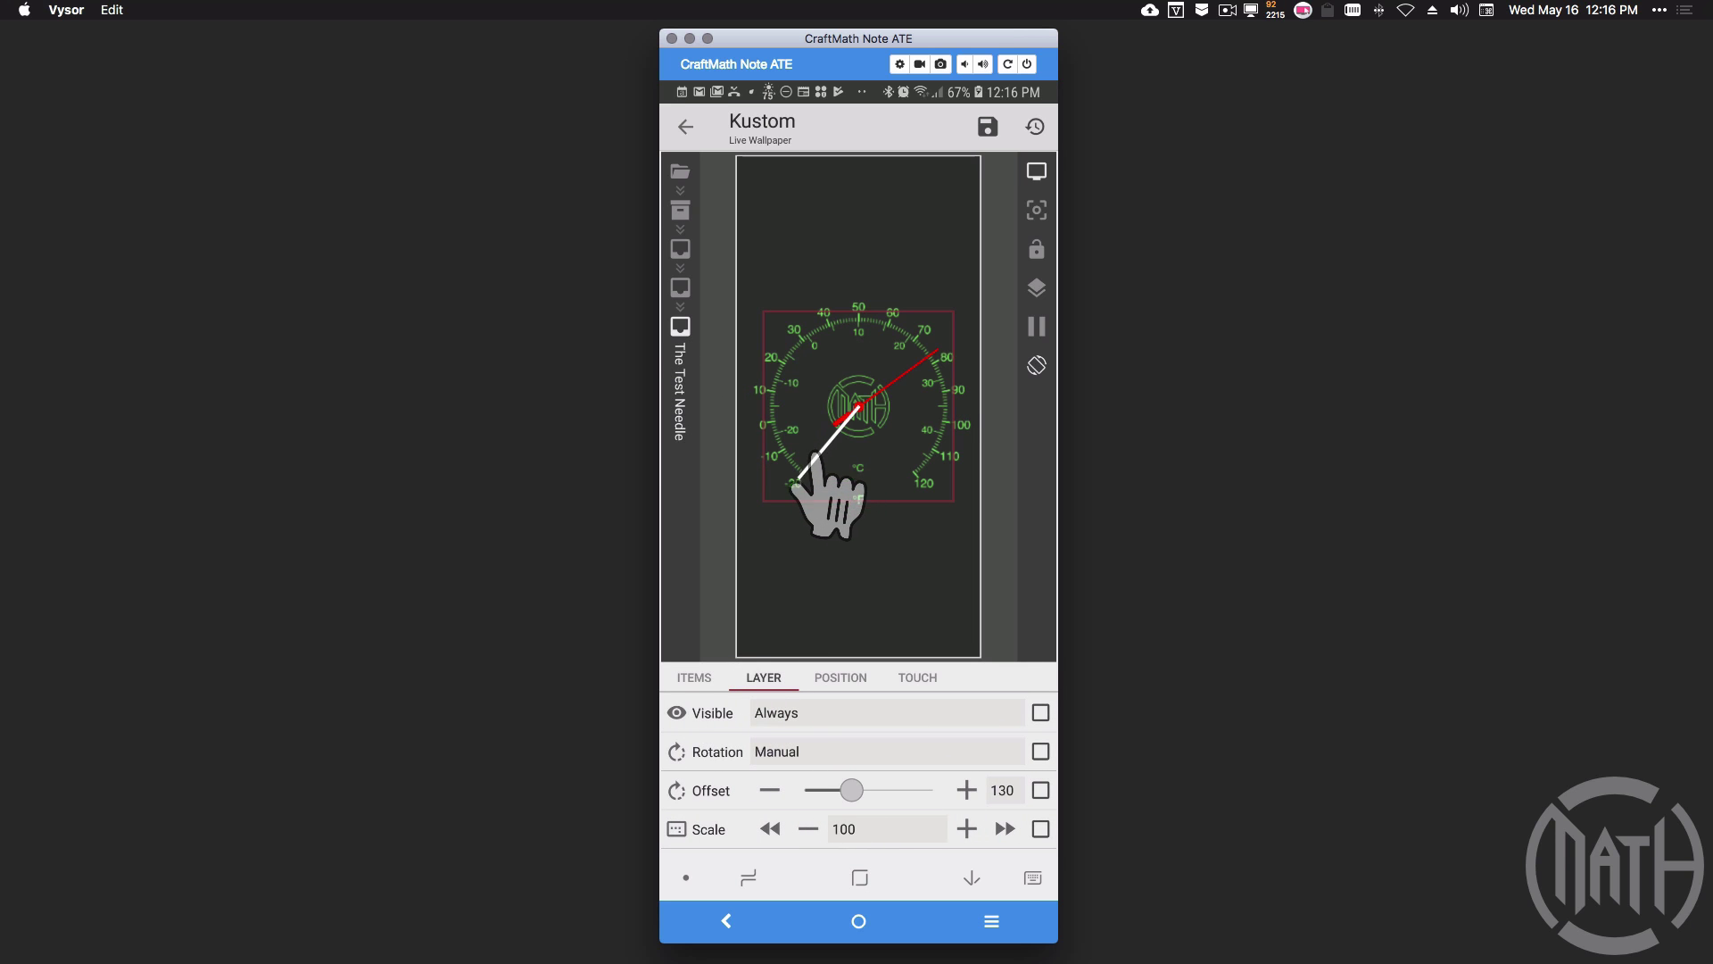
click(968, 875)
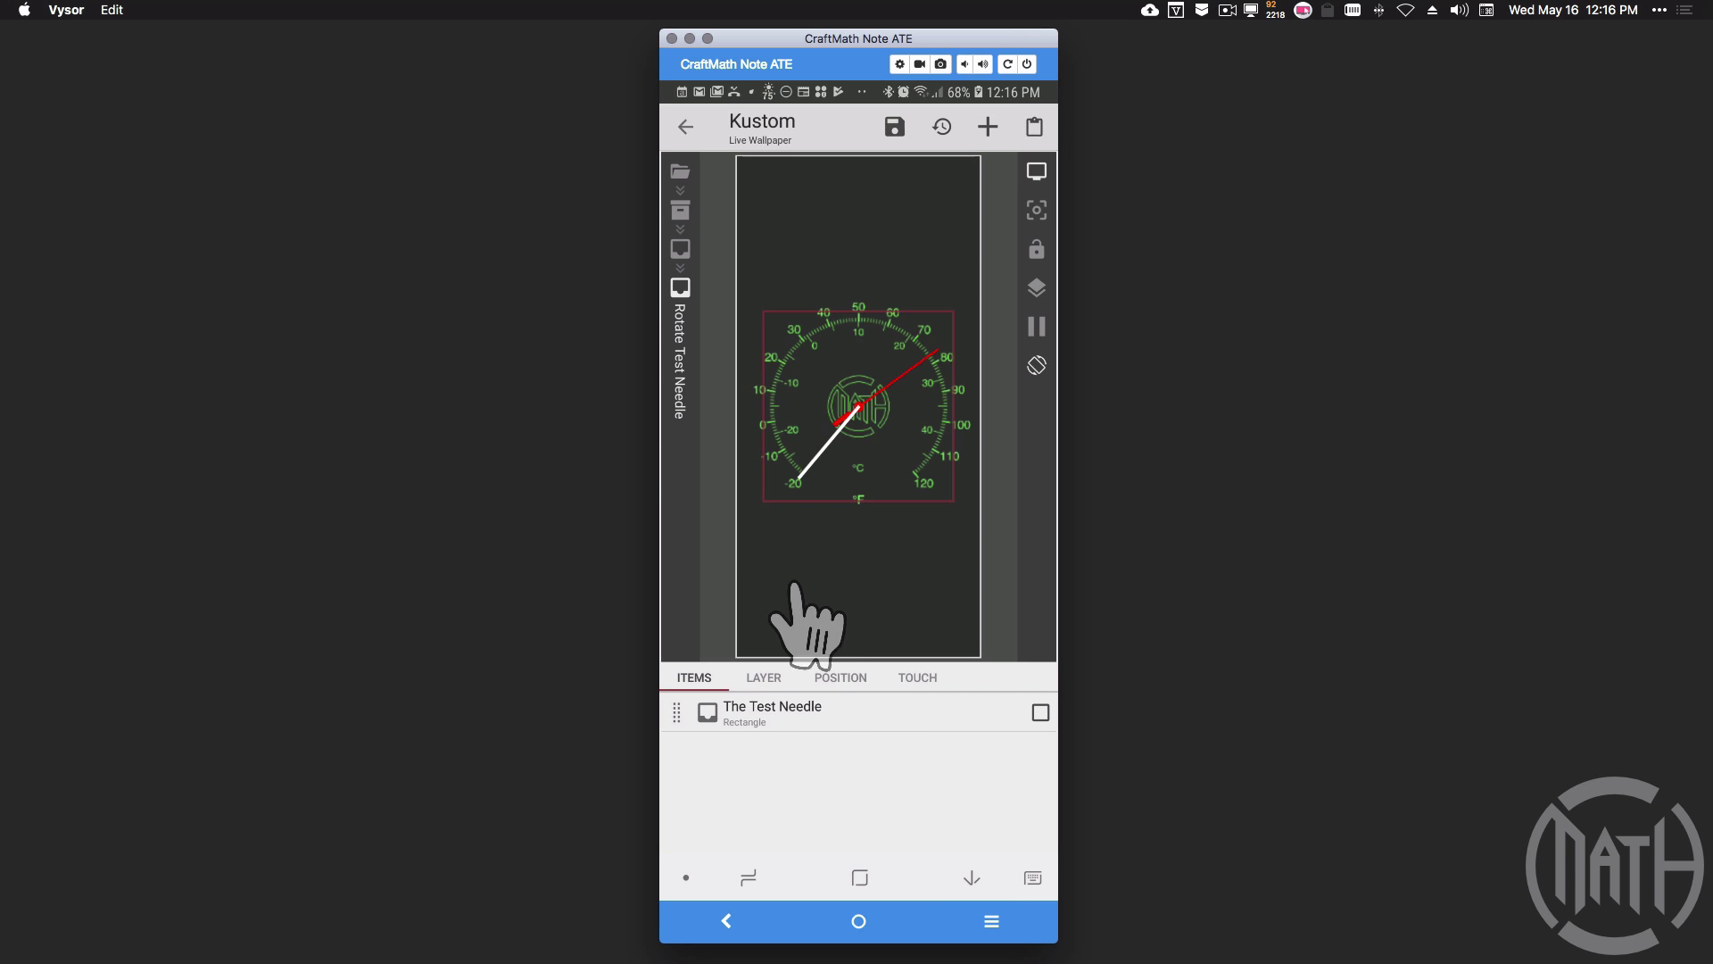
Set the Rotate Test Needle group's rotation to Manual, try an offset of 280, and reset the offset to 0
click(756, 678)
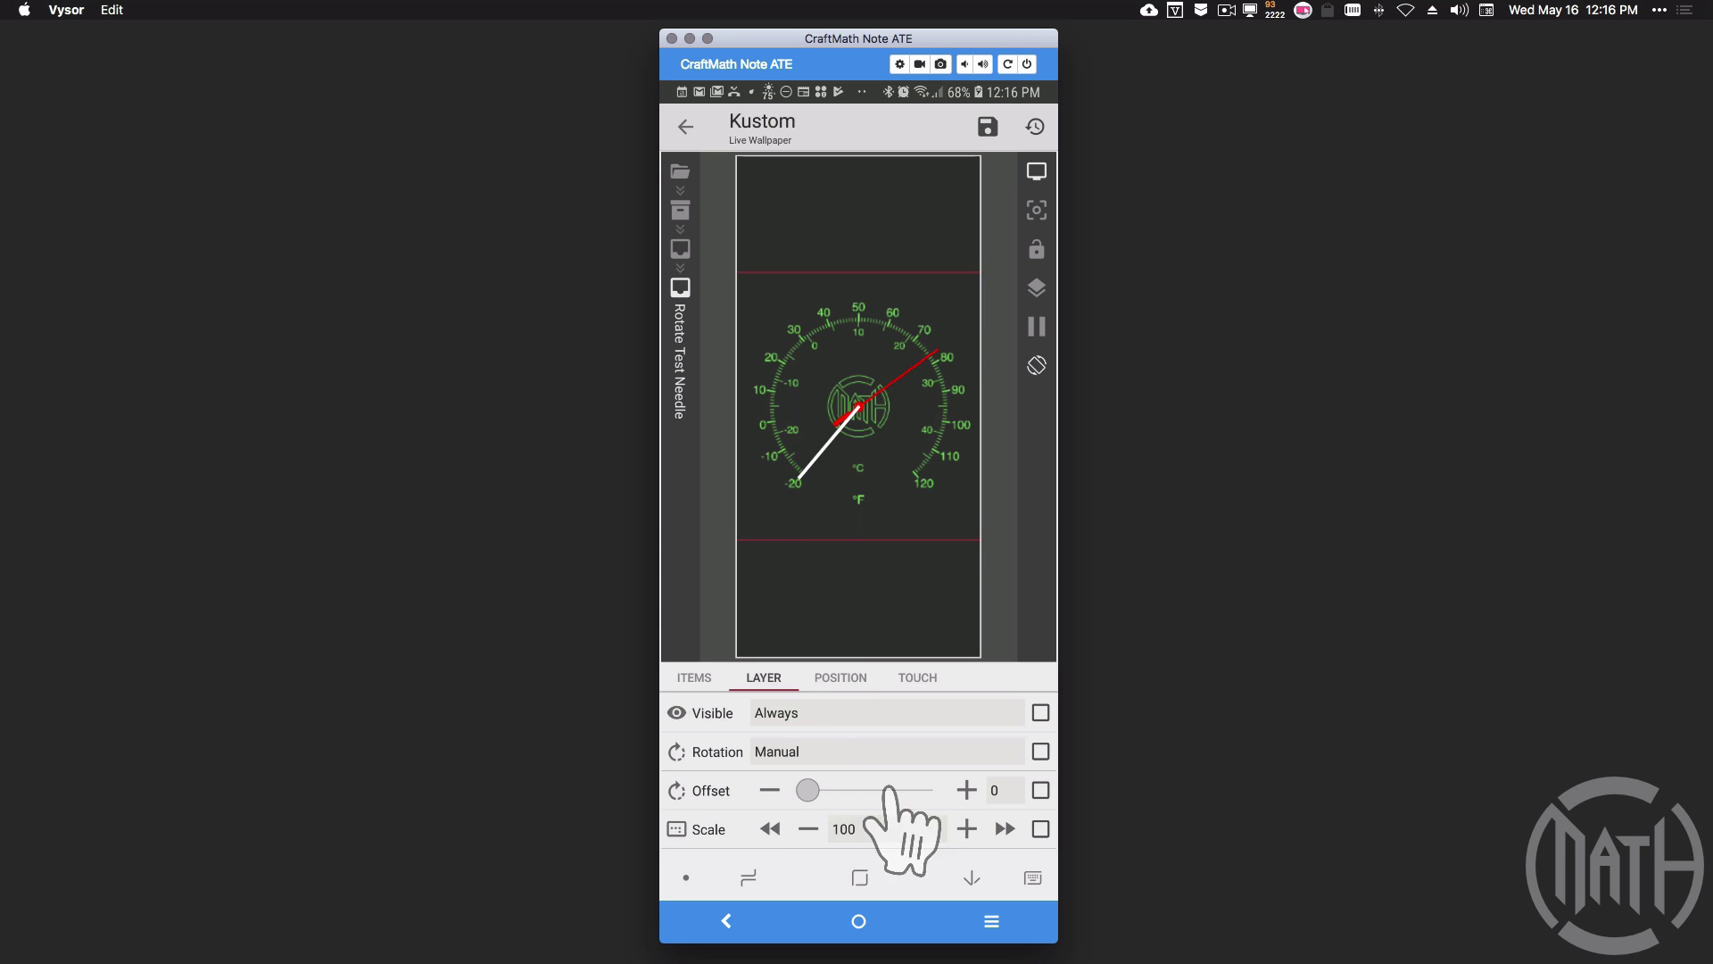
drag(831, 790, 920, 787)
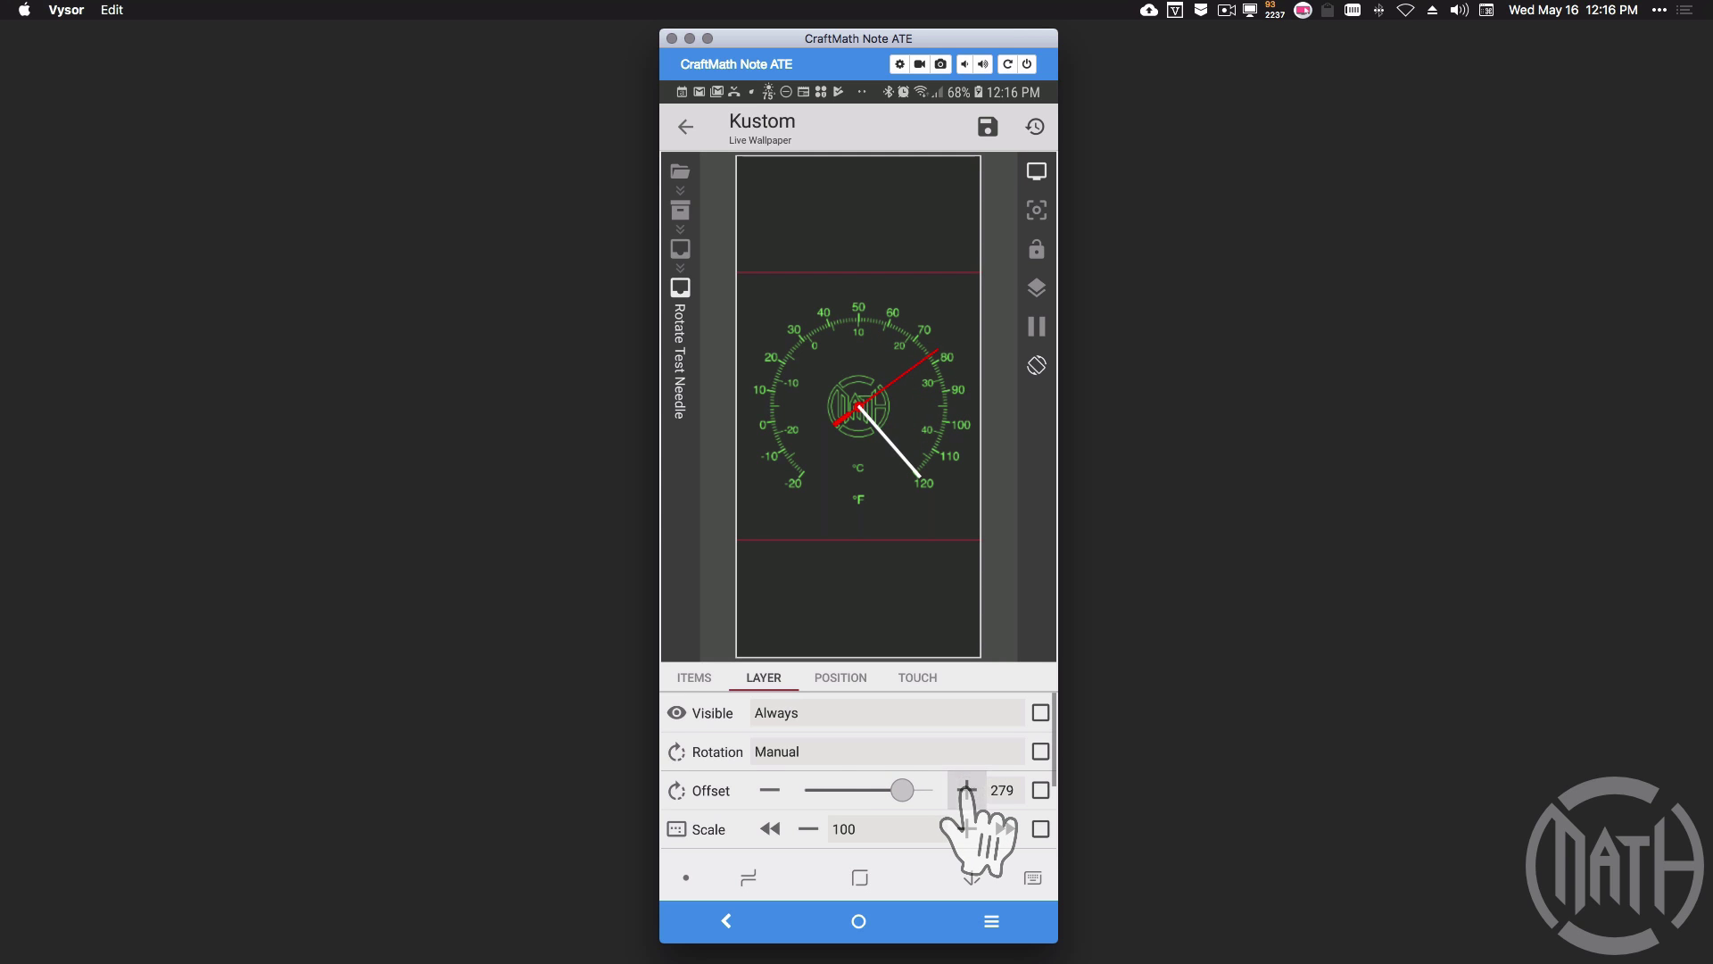
click(966, 790)
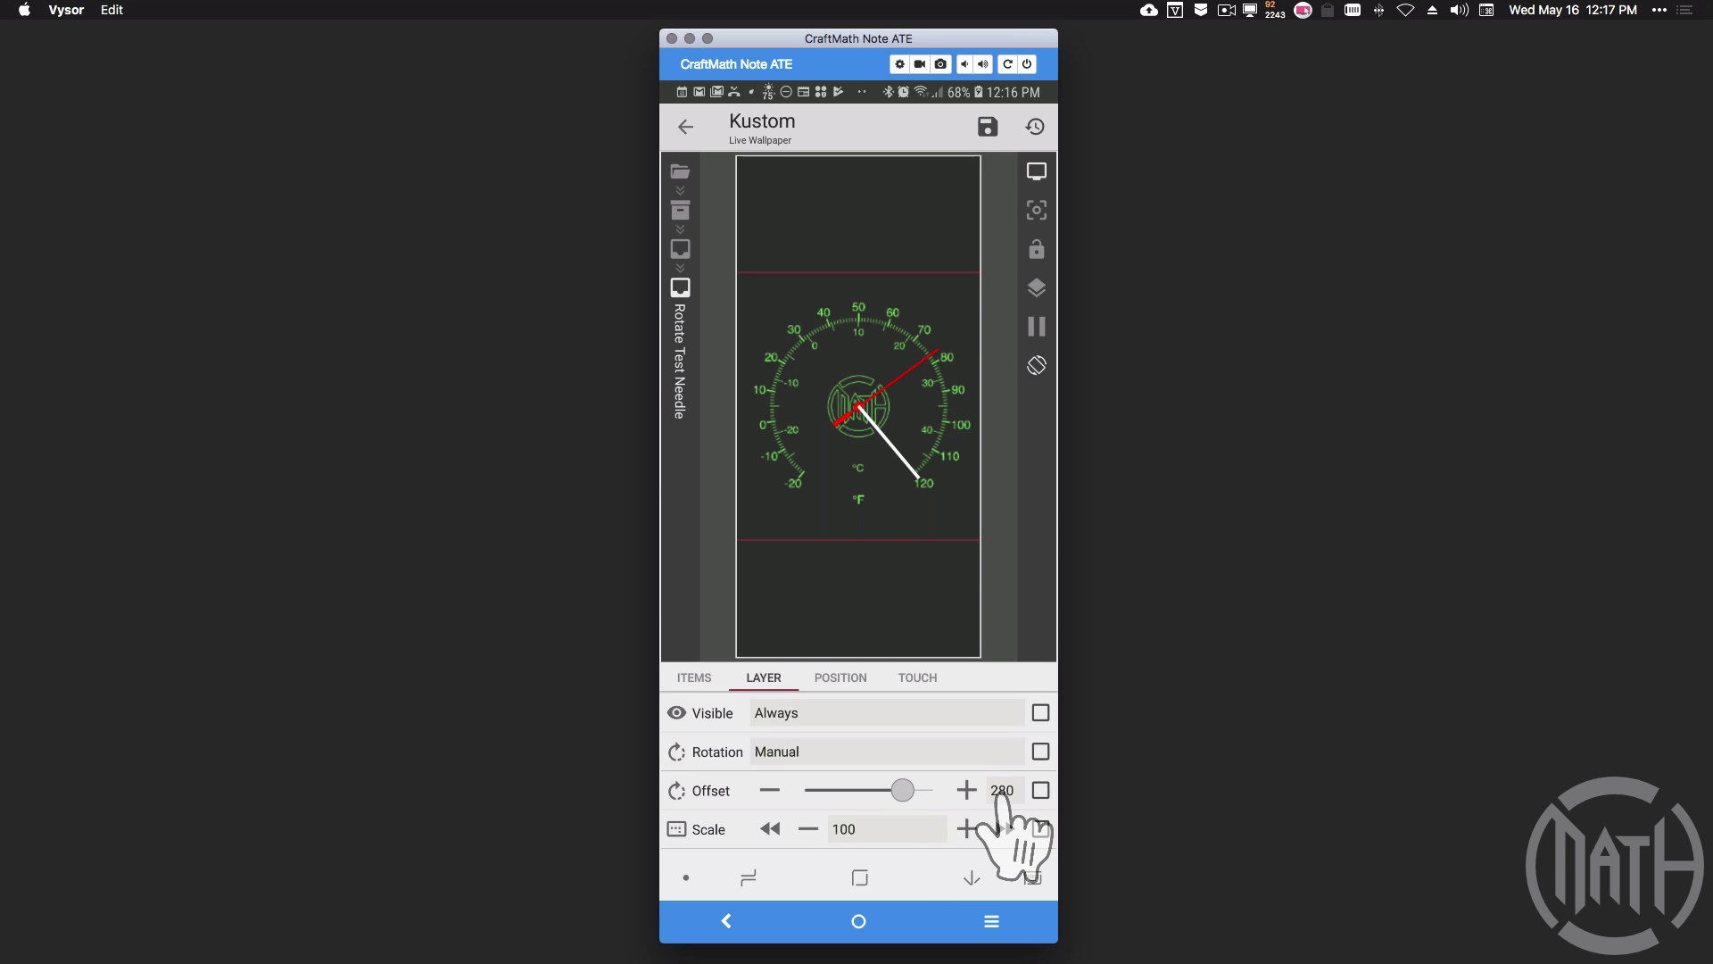
click(705, 792)
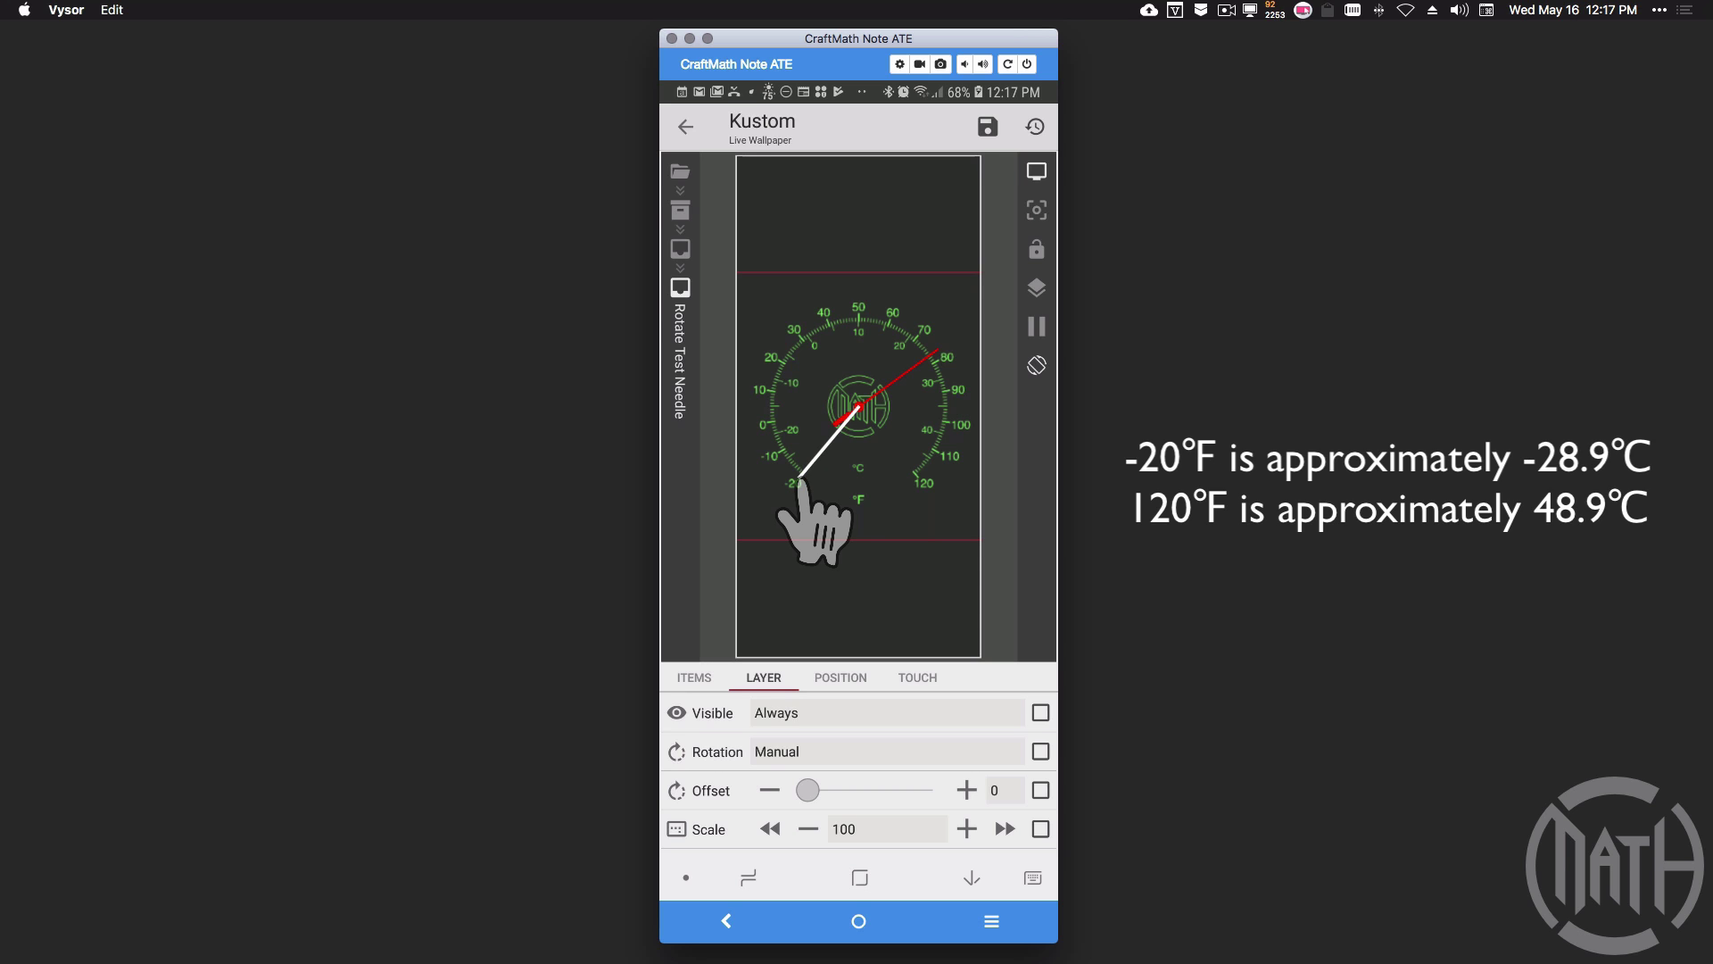
Enable a formula for the Rotate Test Needle group's offset and start it with $if(gv(temp)<-20,0
click(1041, 790)
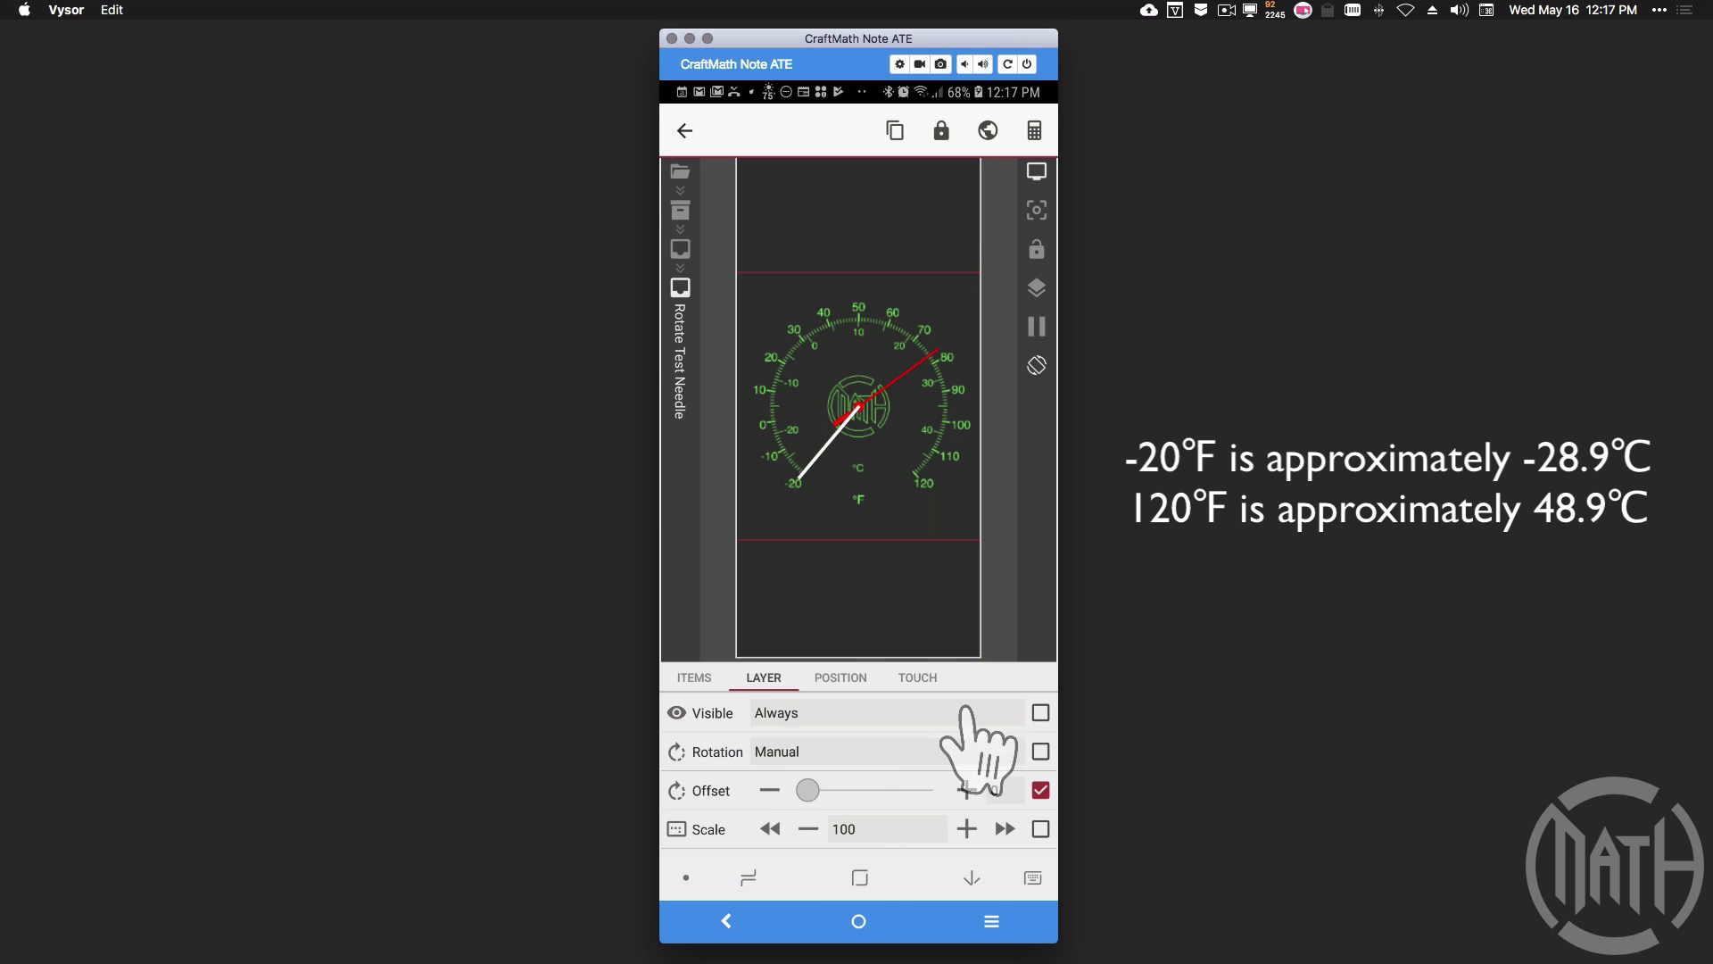
click(1035, 131)
click(1000, 791)
text($if(gv(temp))
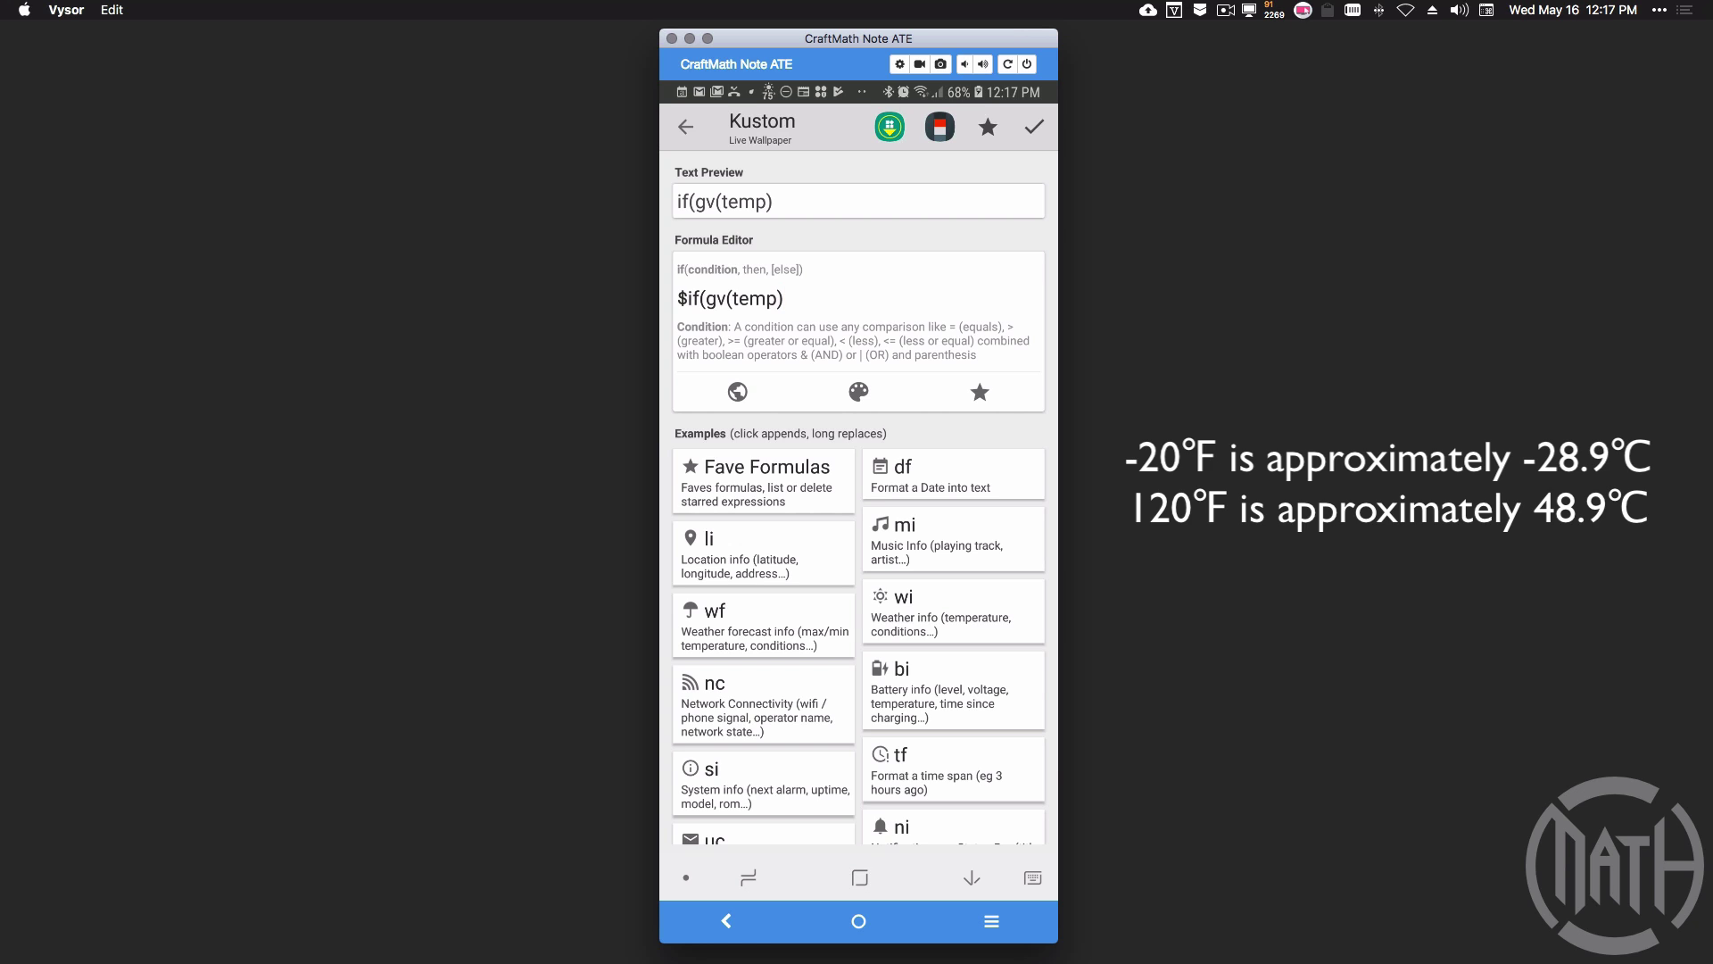
text(<)
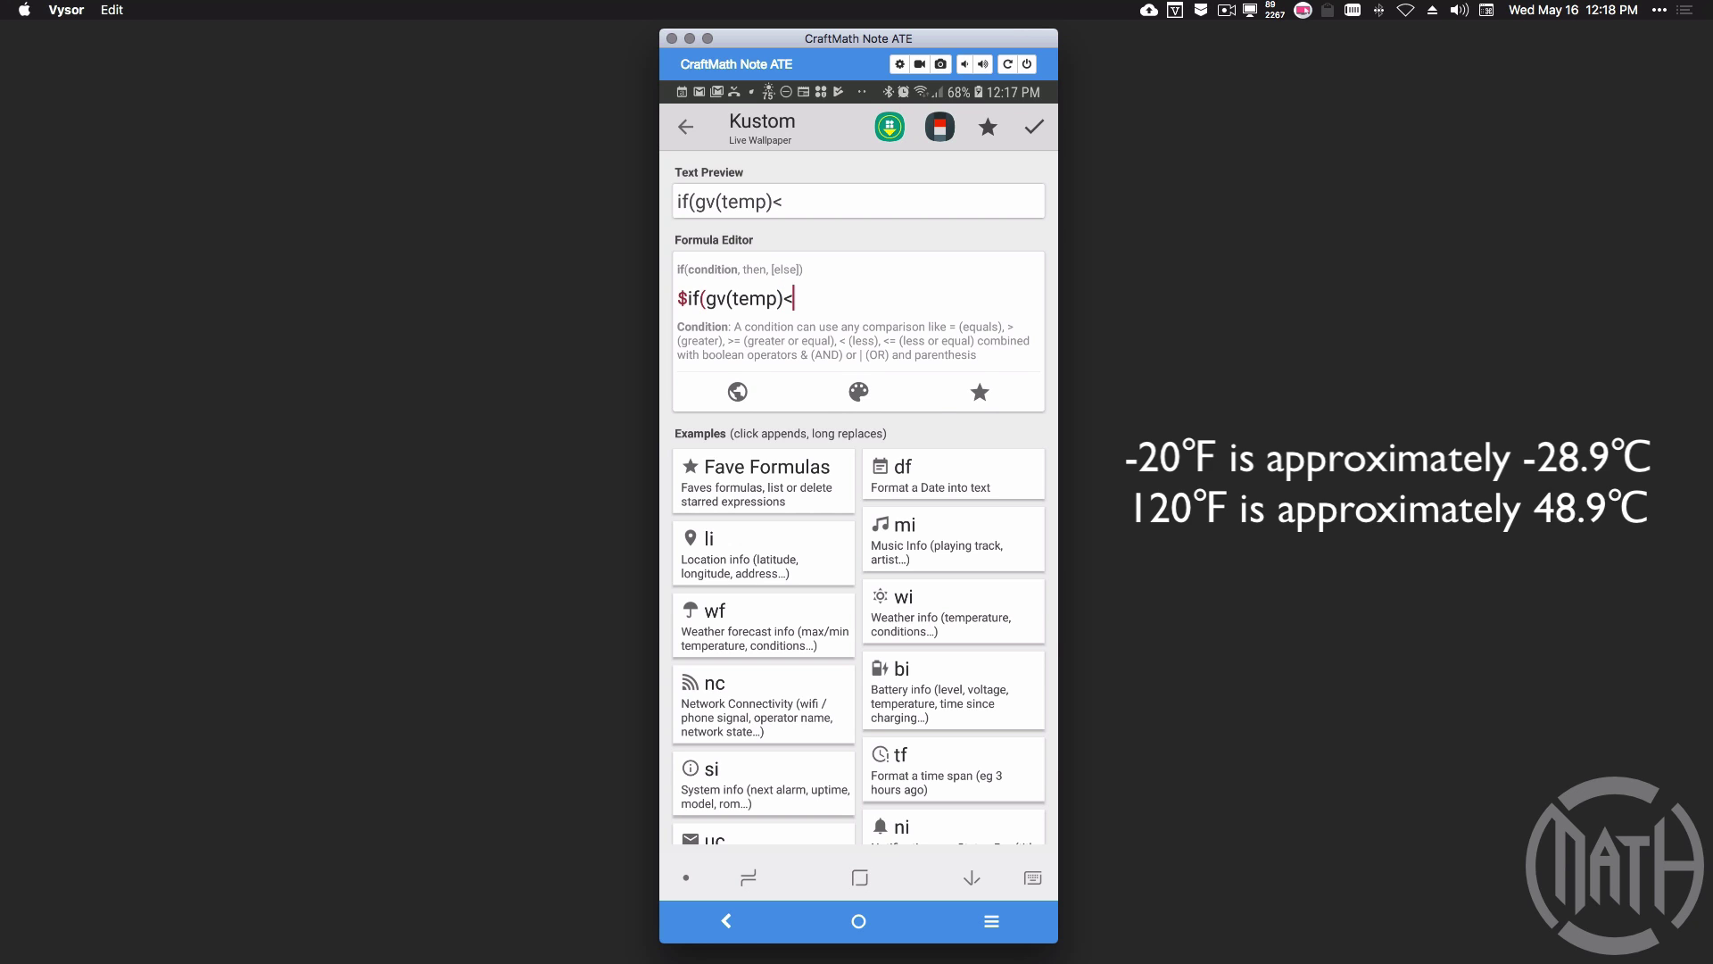
text(-20)
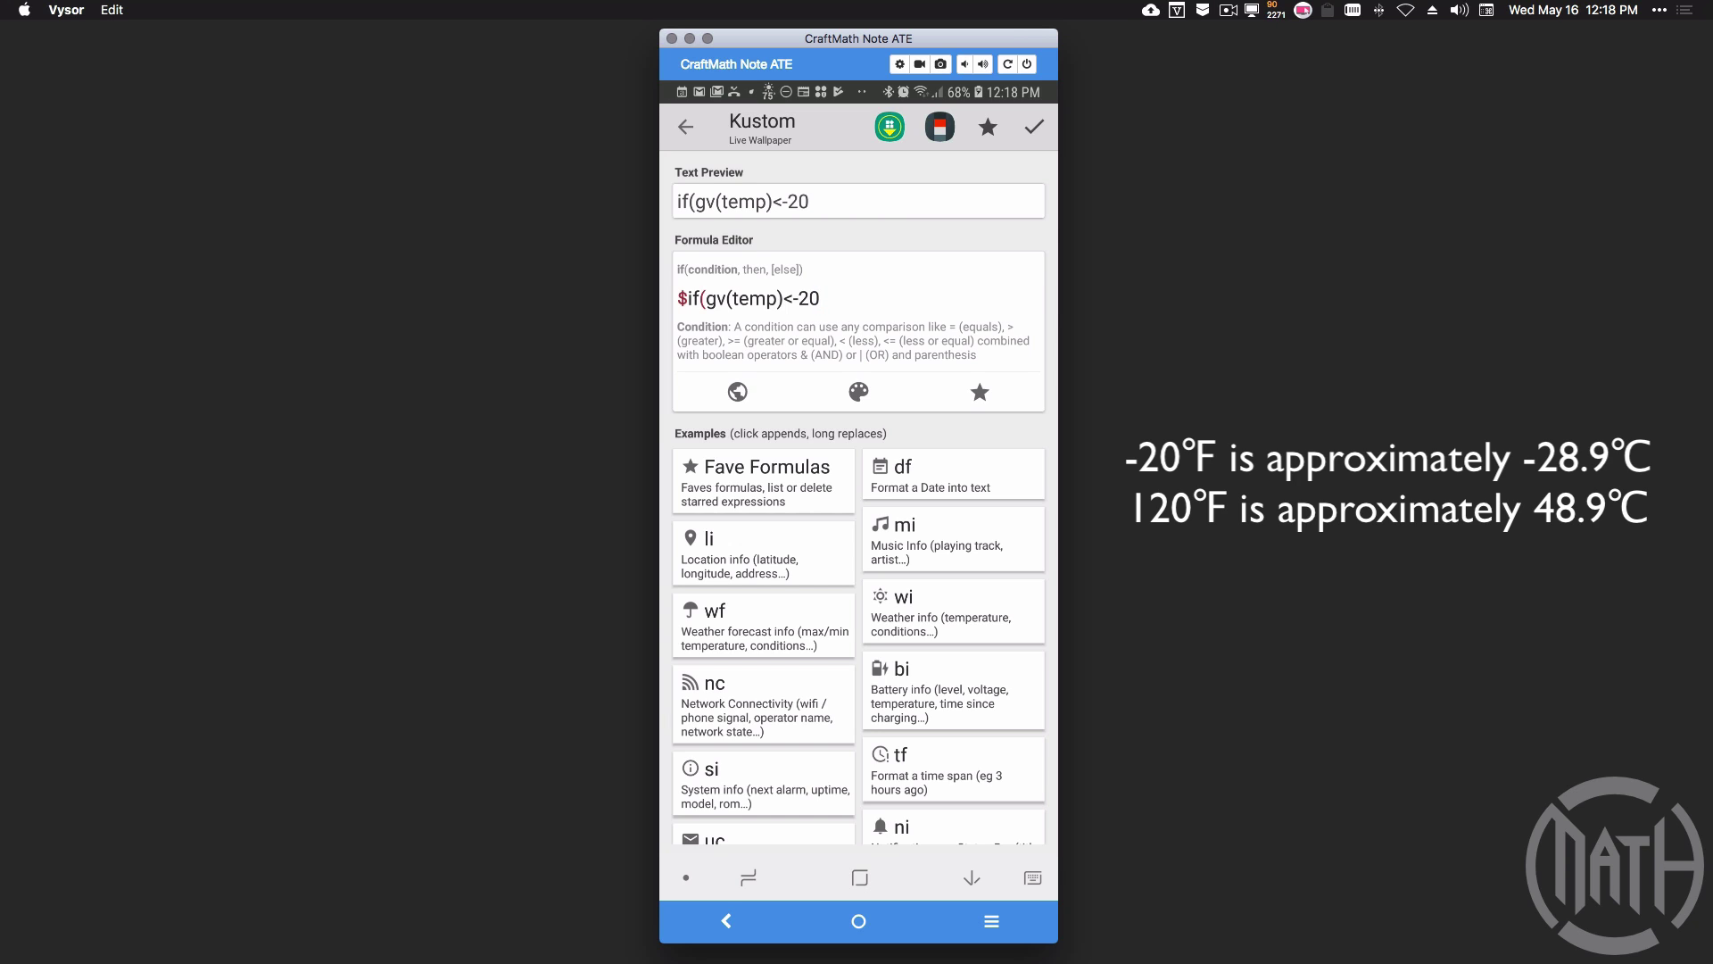
text(,0)
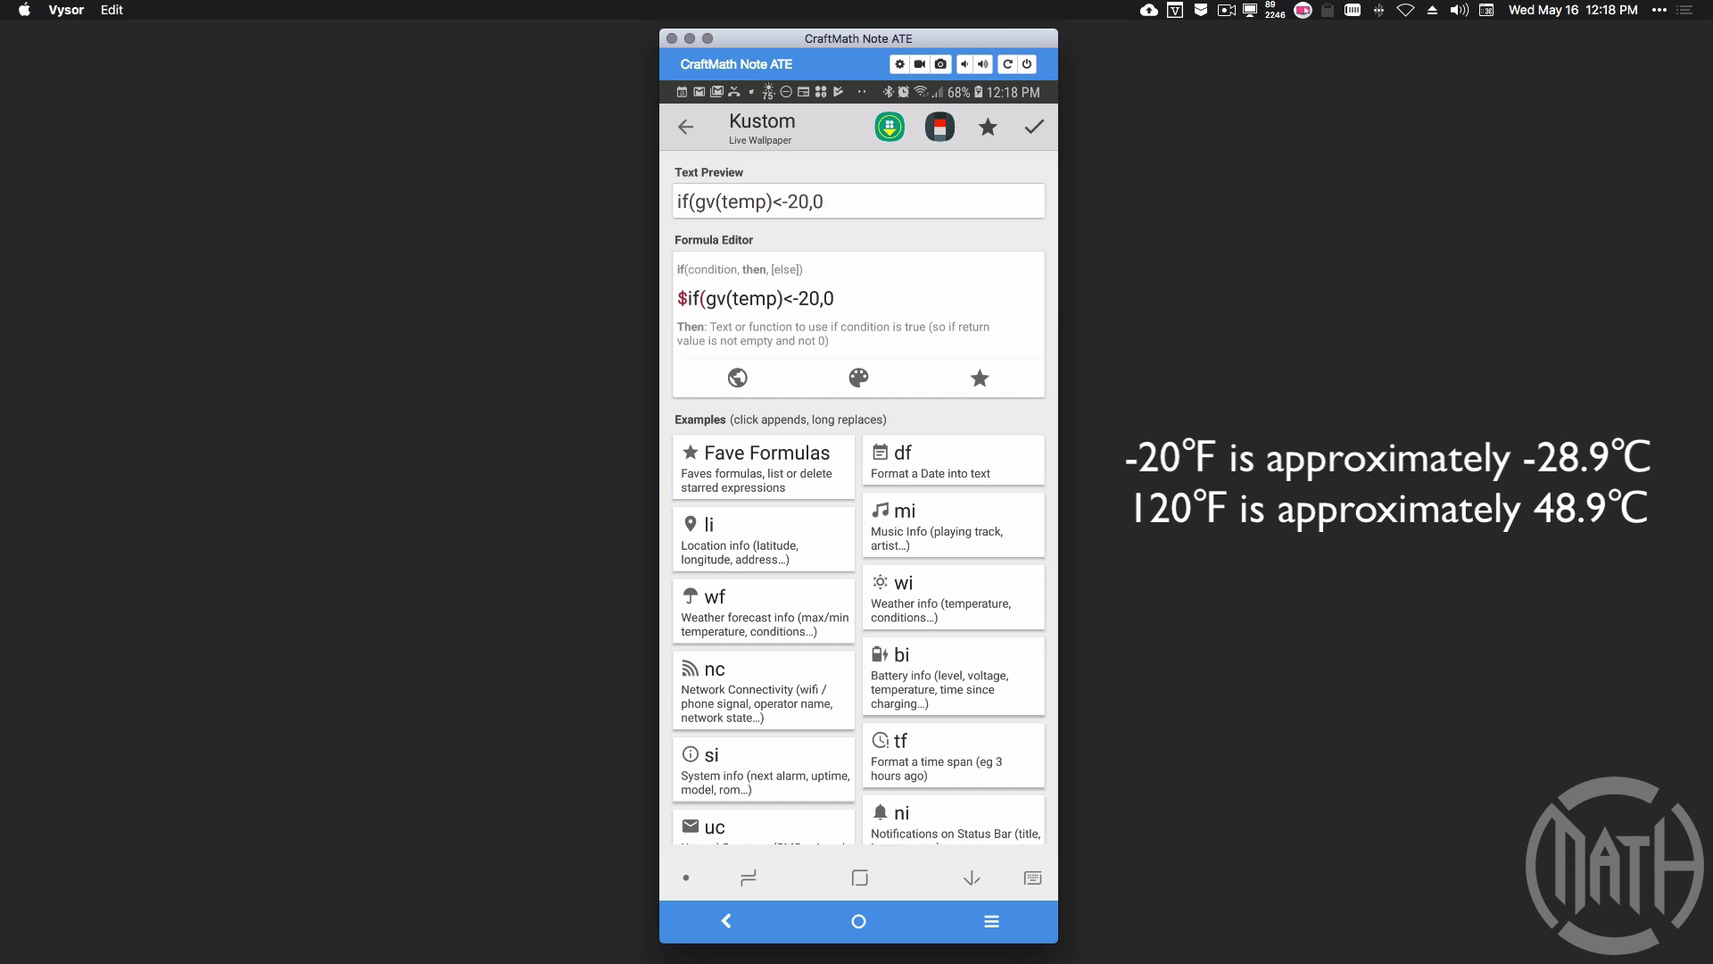
Add the upper-limit condition ,gv(temp)>120,280 to the offset formula
text(,)
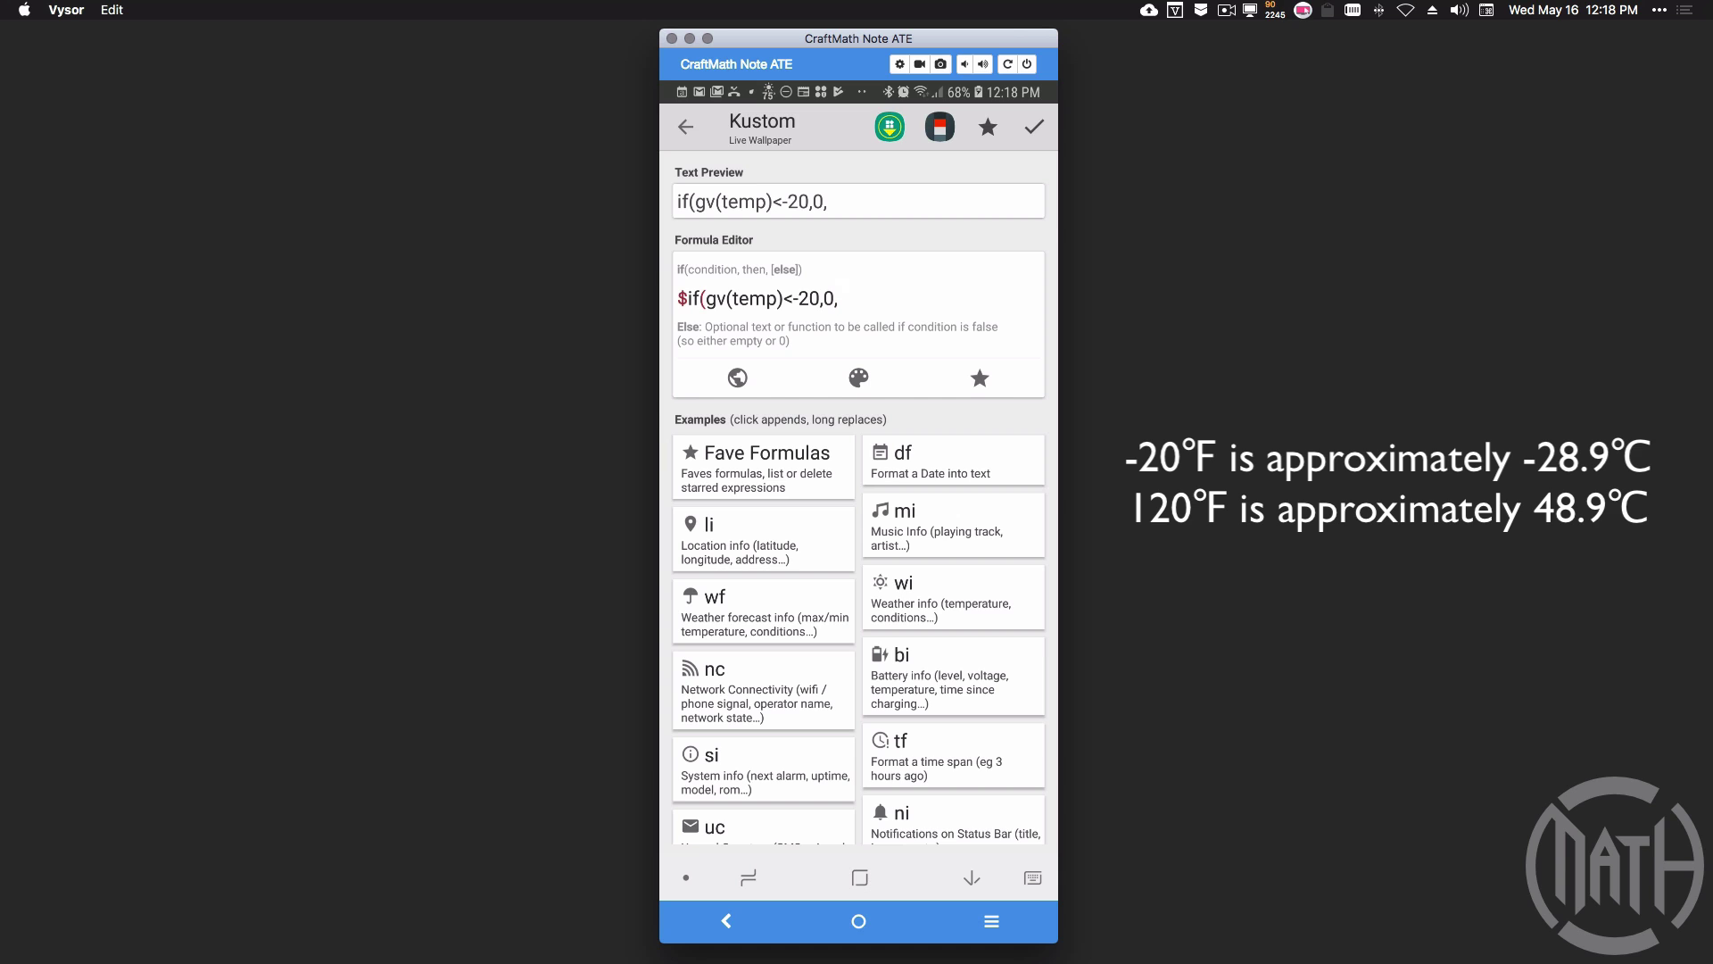
text(gv(temp)>)
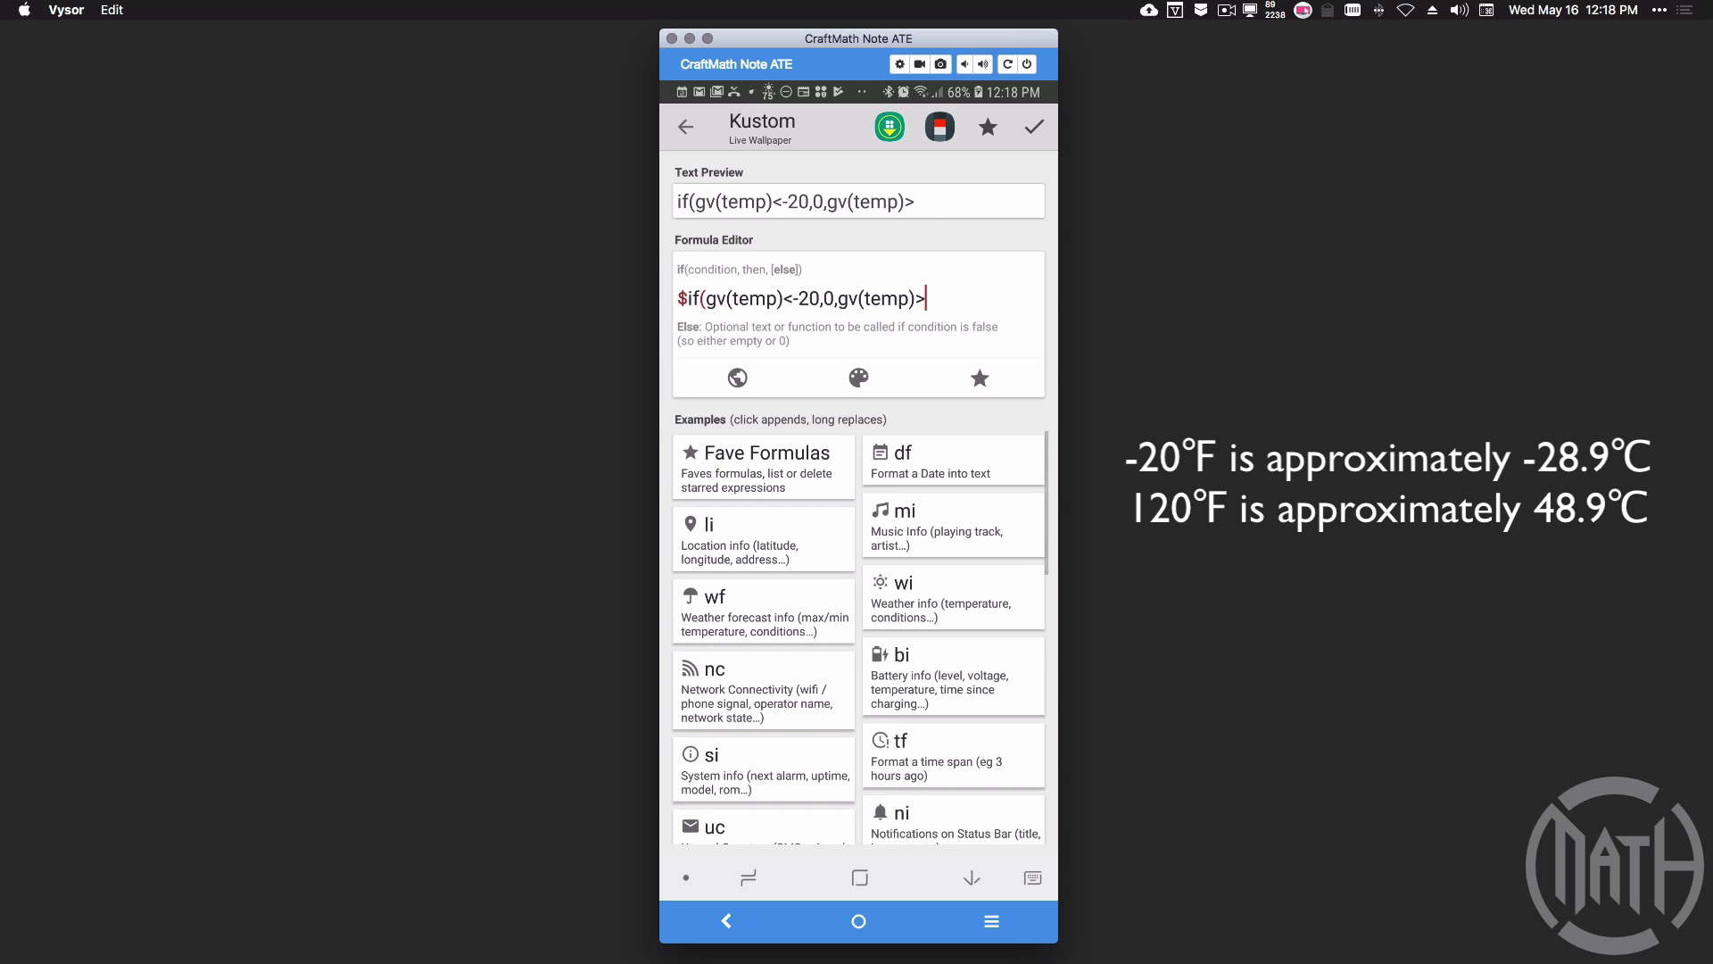
text(120)
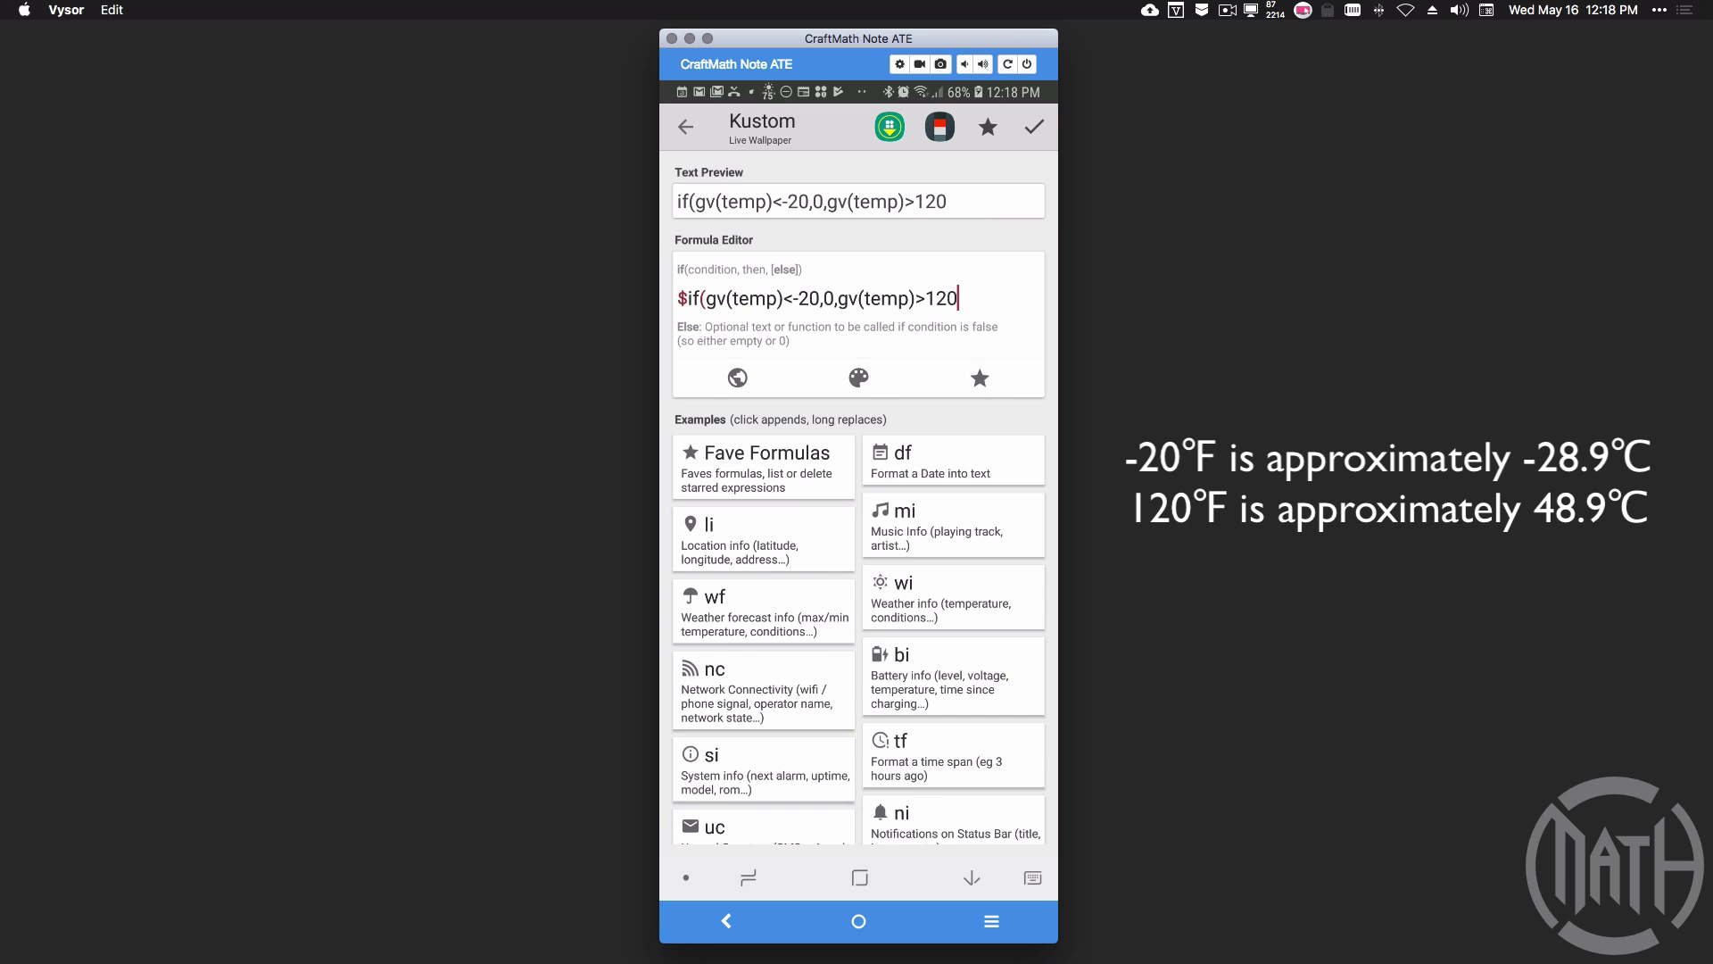
text(,)
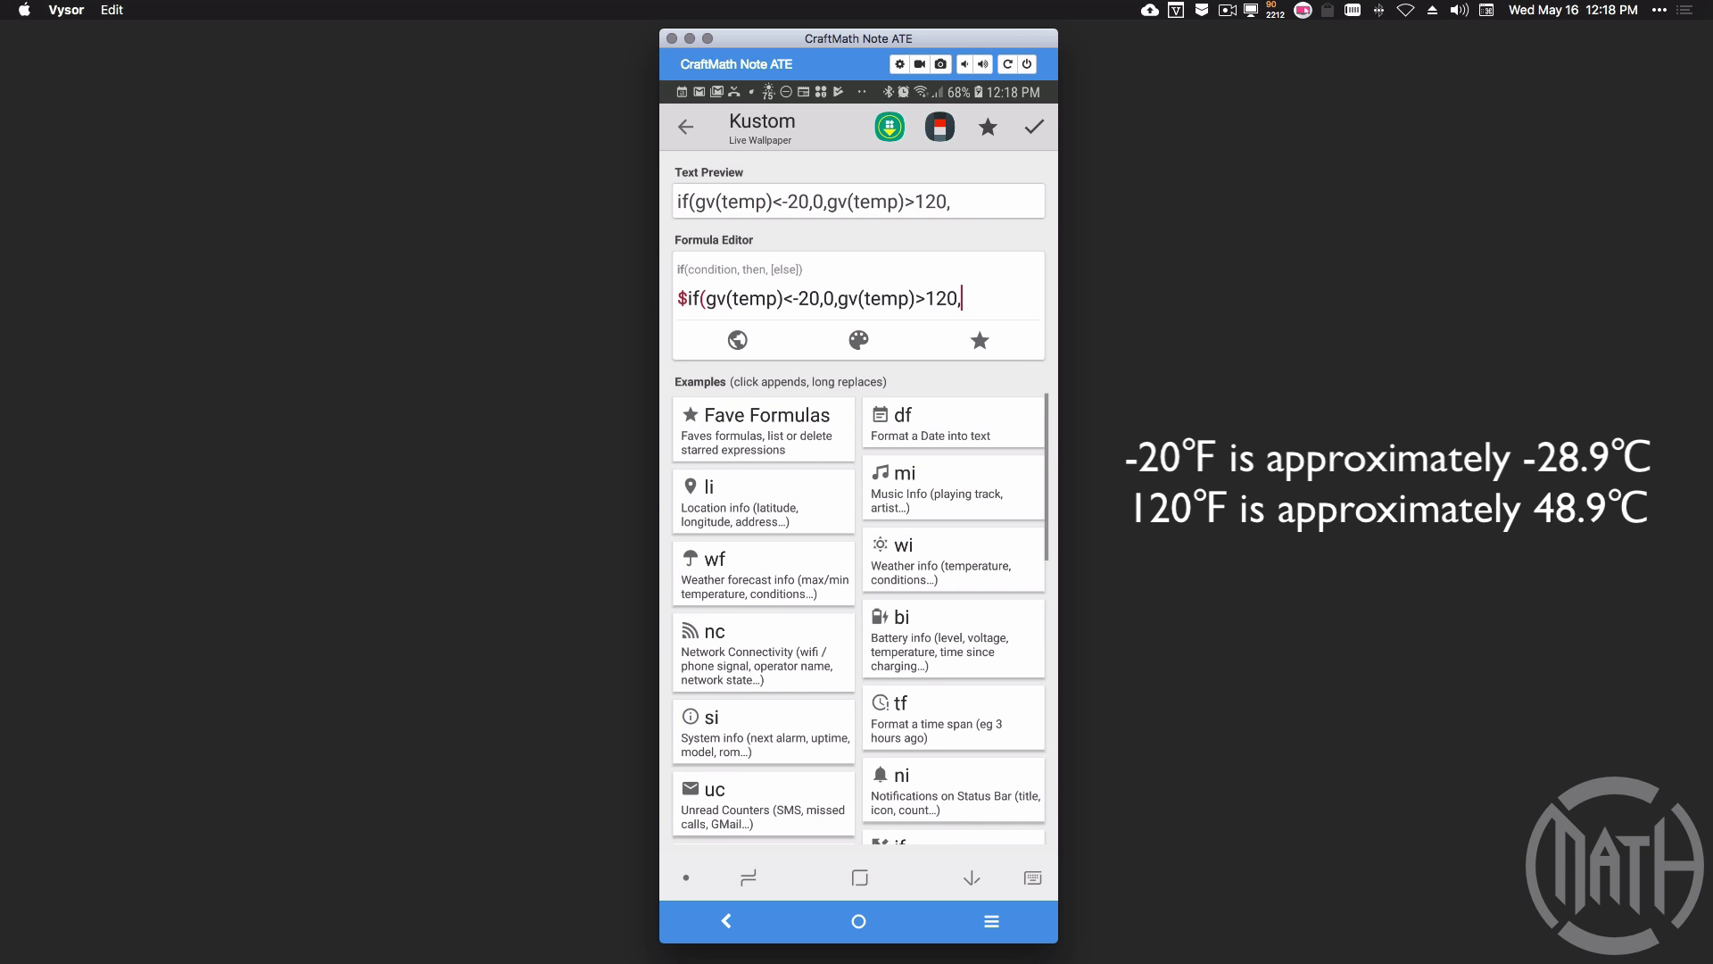
text(280)
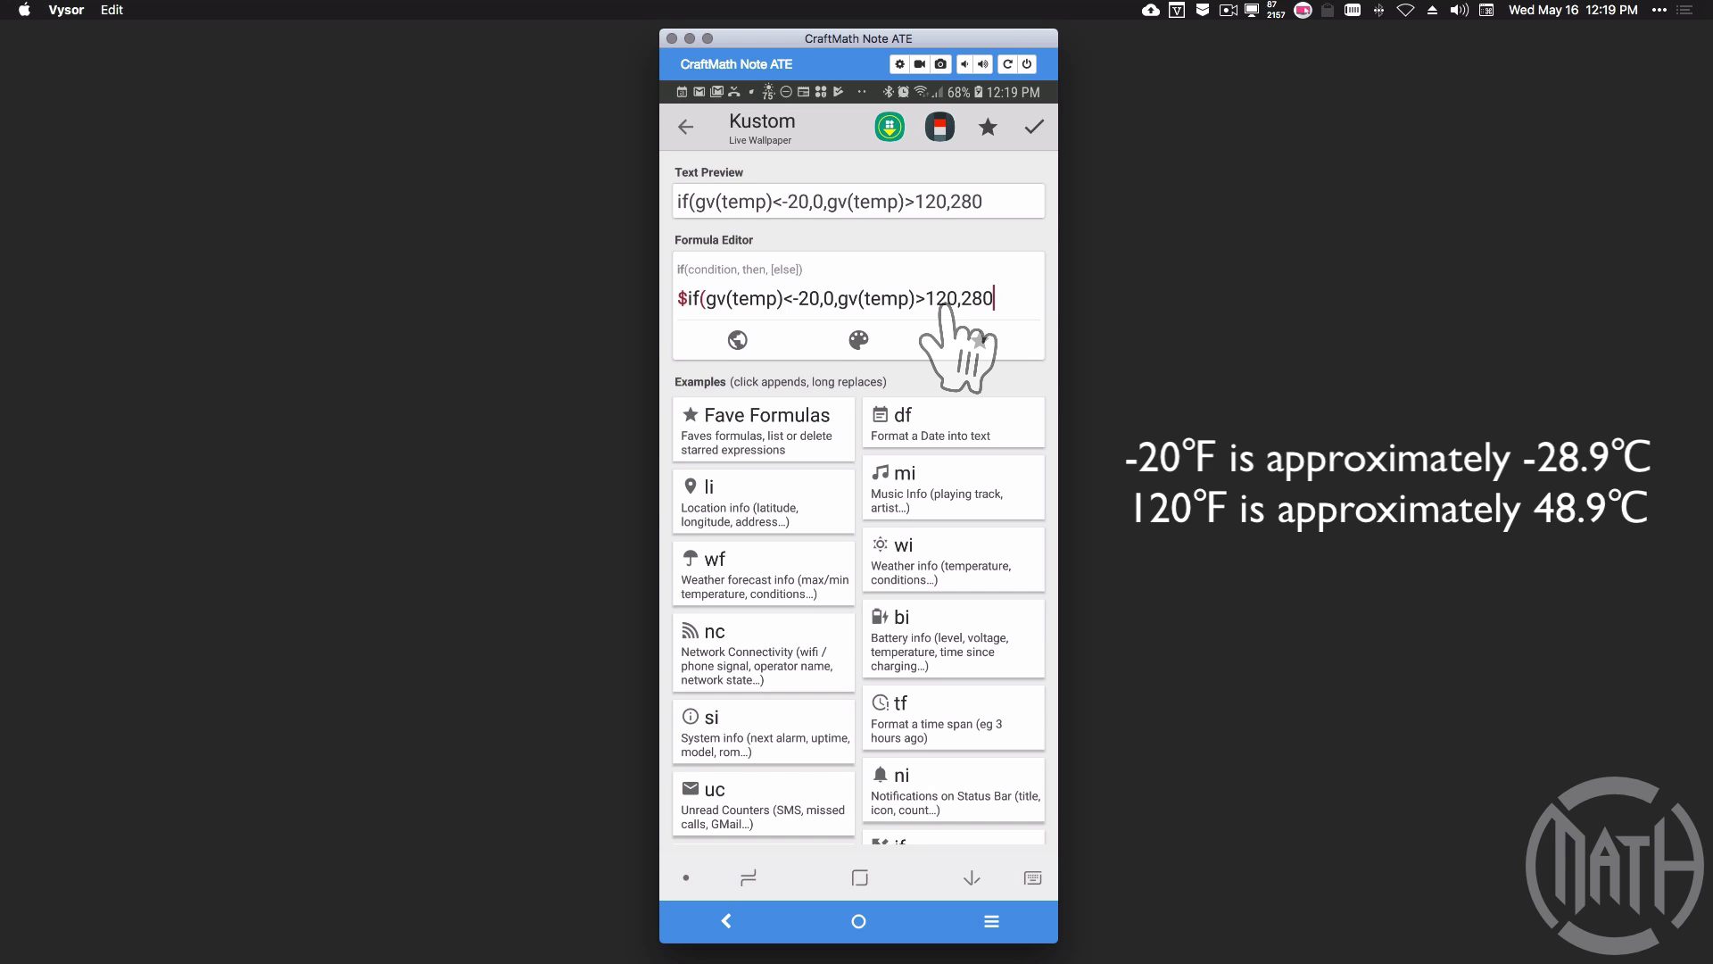
Add the else branch (gv(temp)+20) to the offset formula, with the sum enclosed in parentheses
text(,)
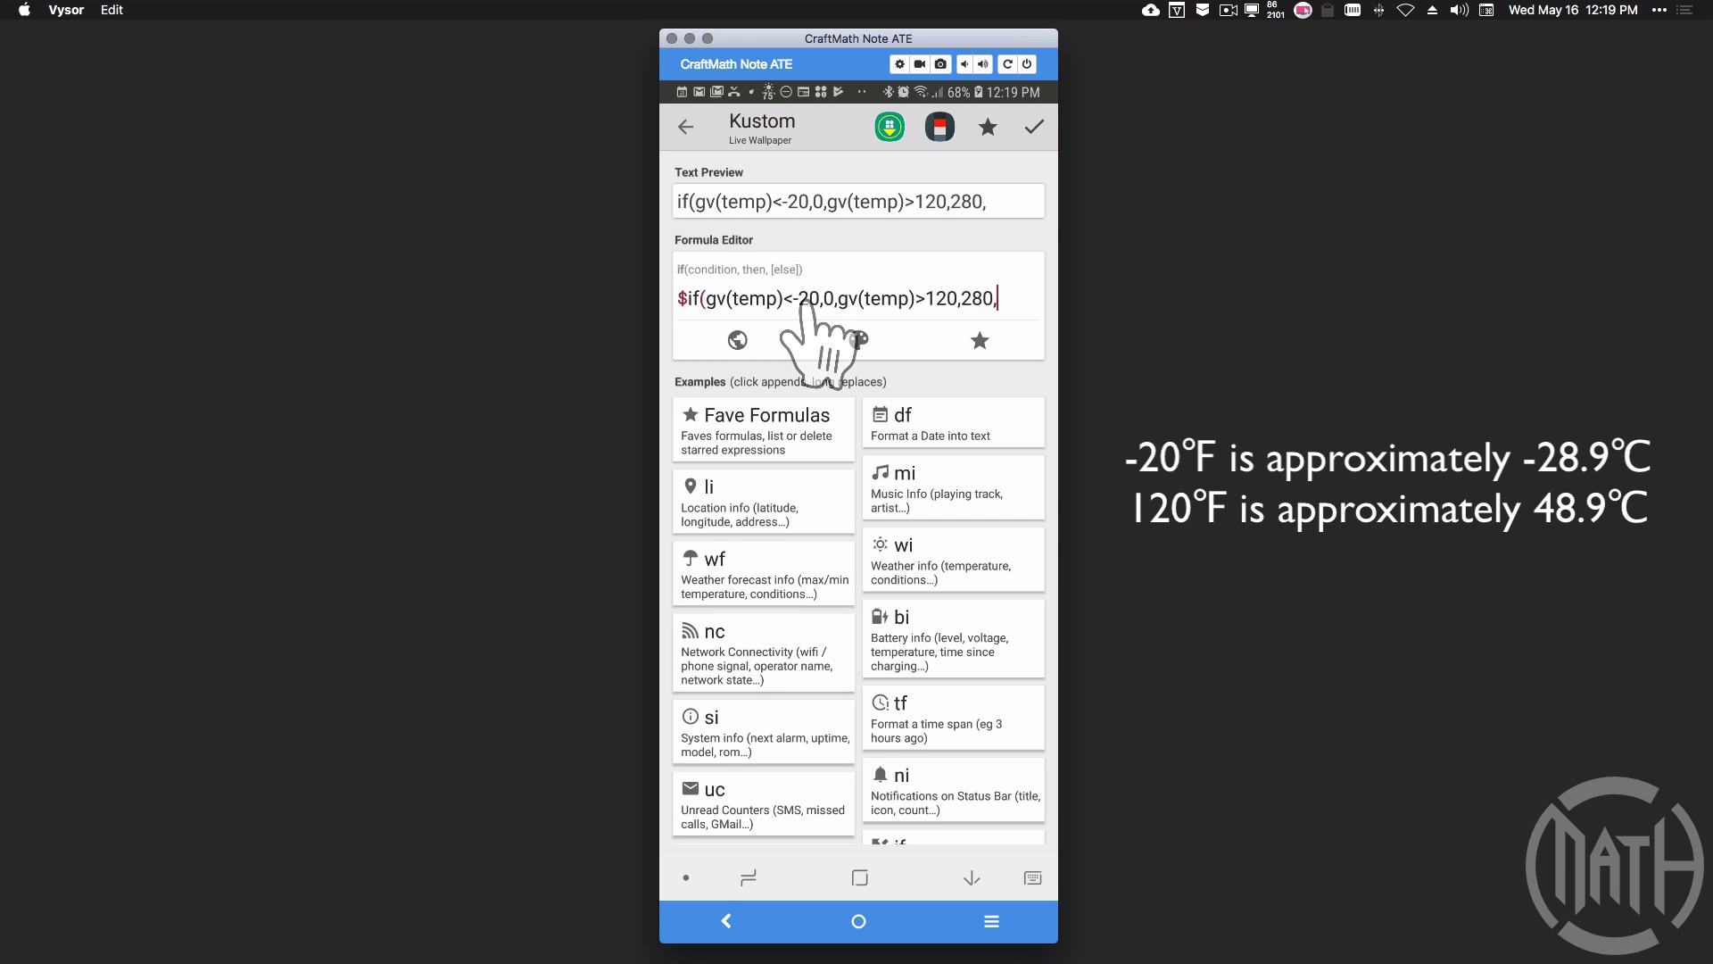
text(gv(temp))
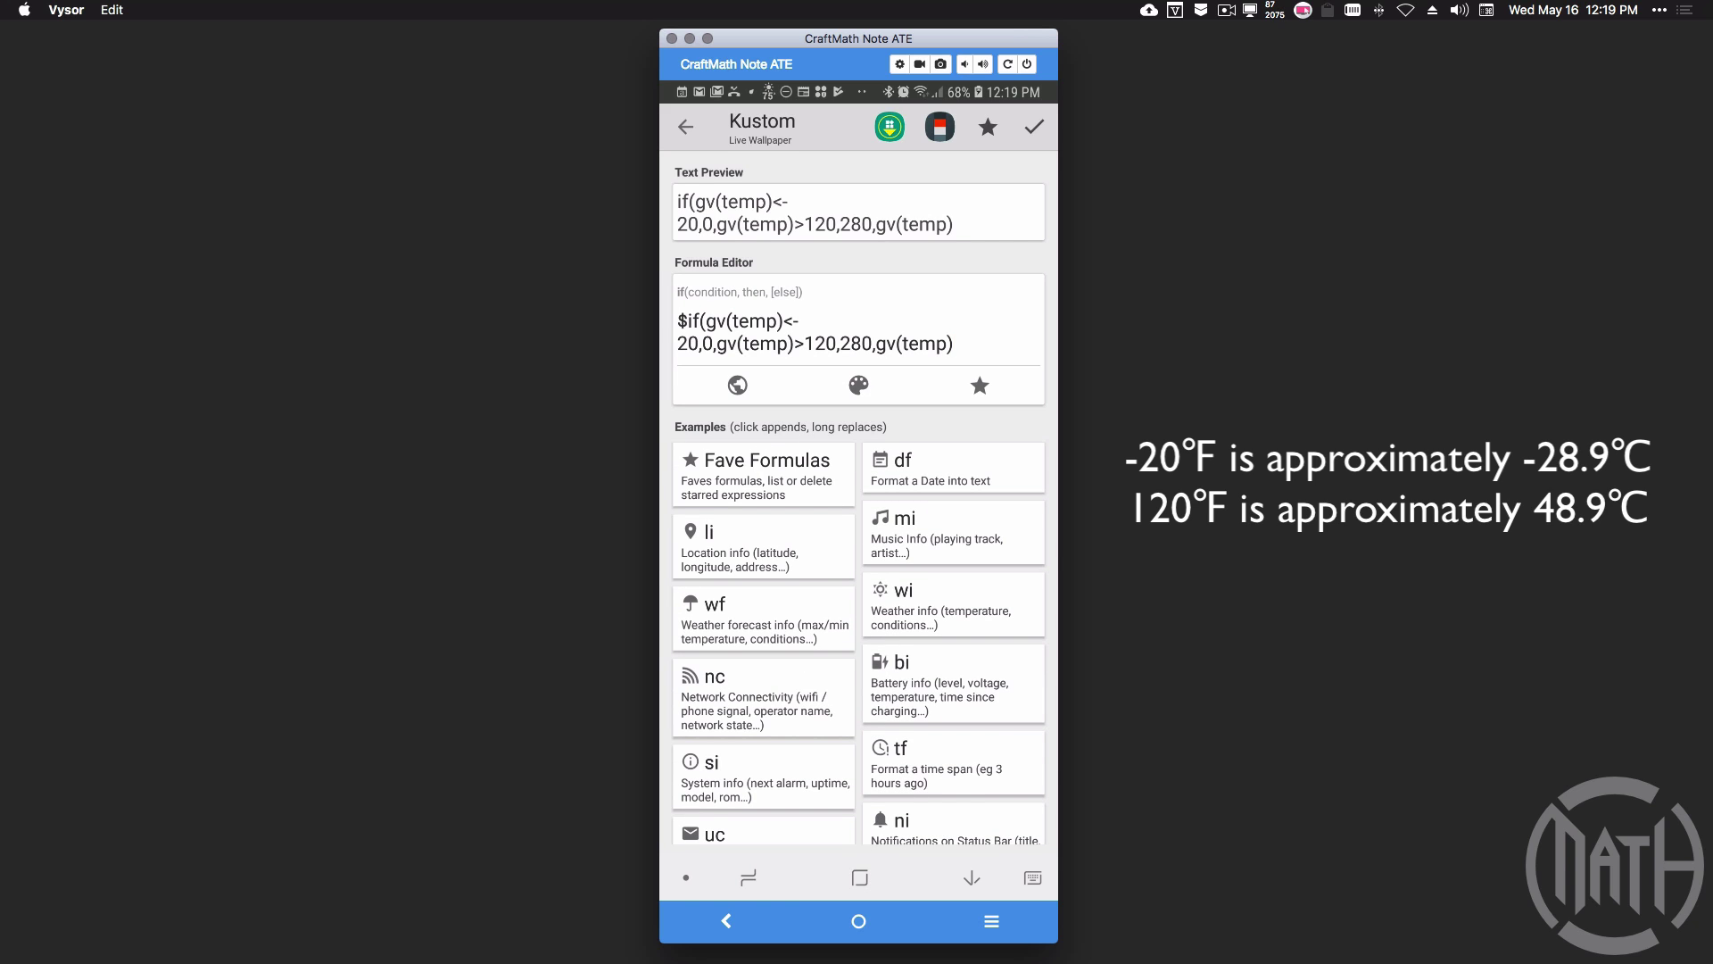
text(-)
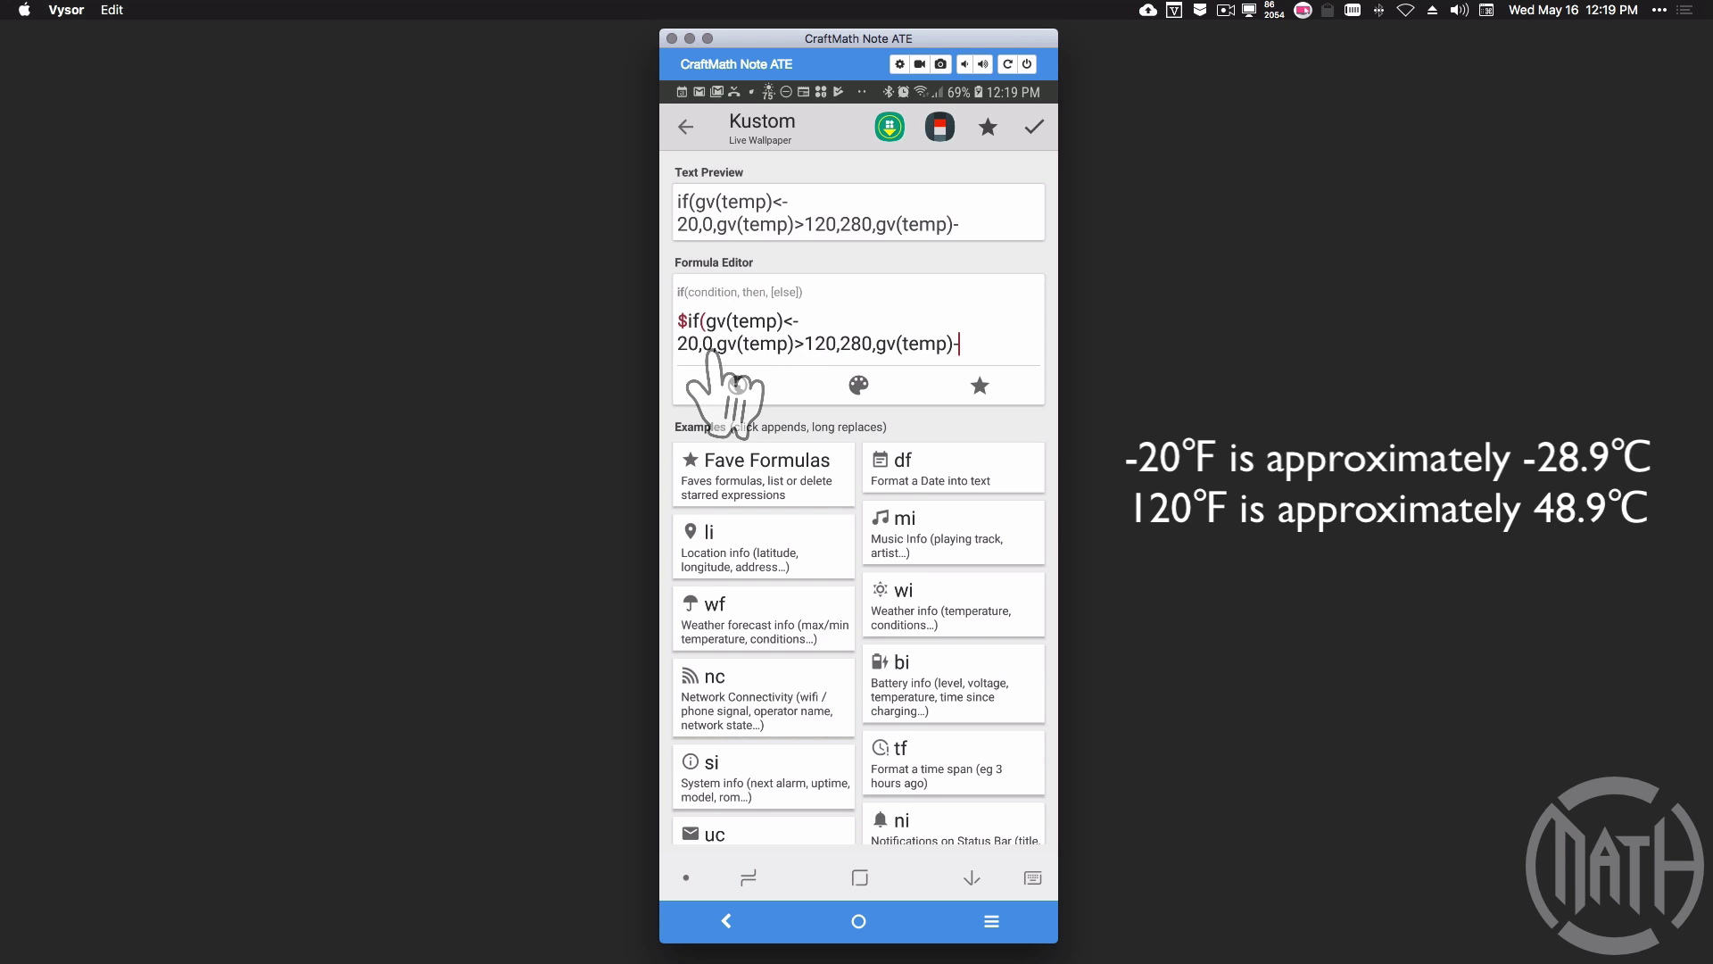
key(BackSpace)
text(+)
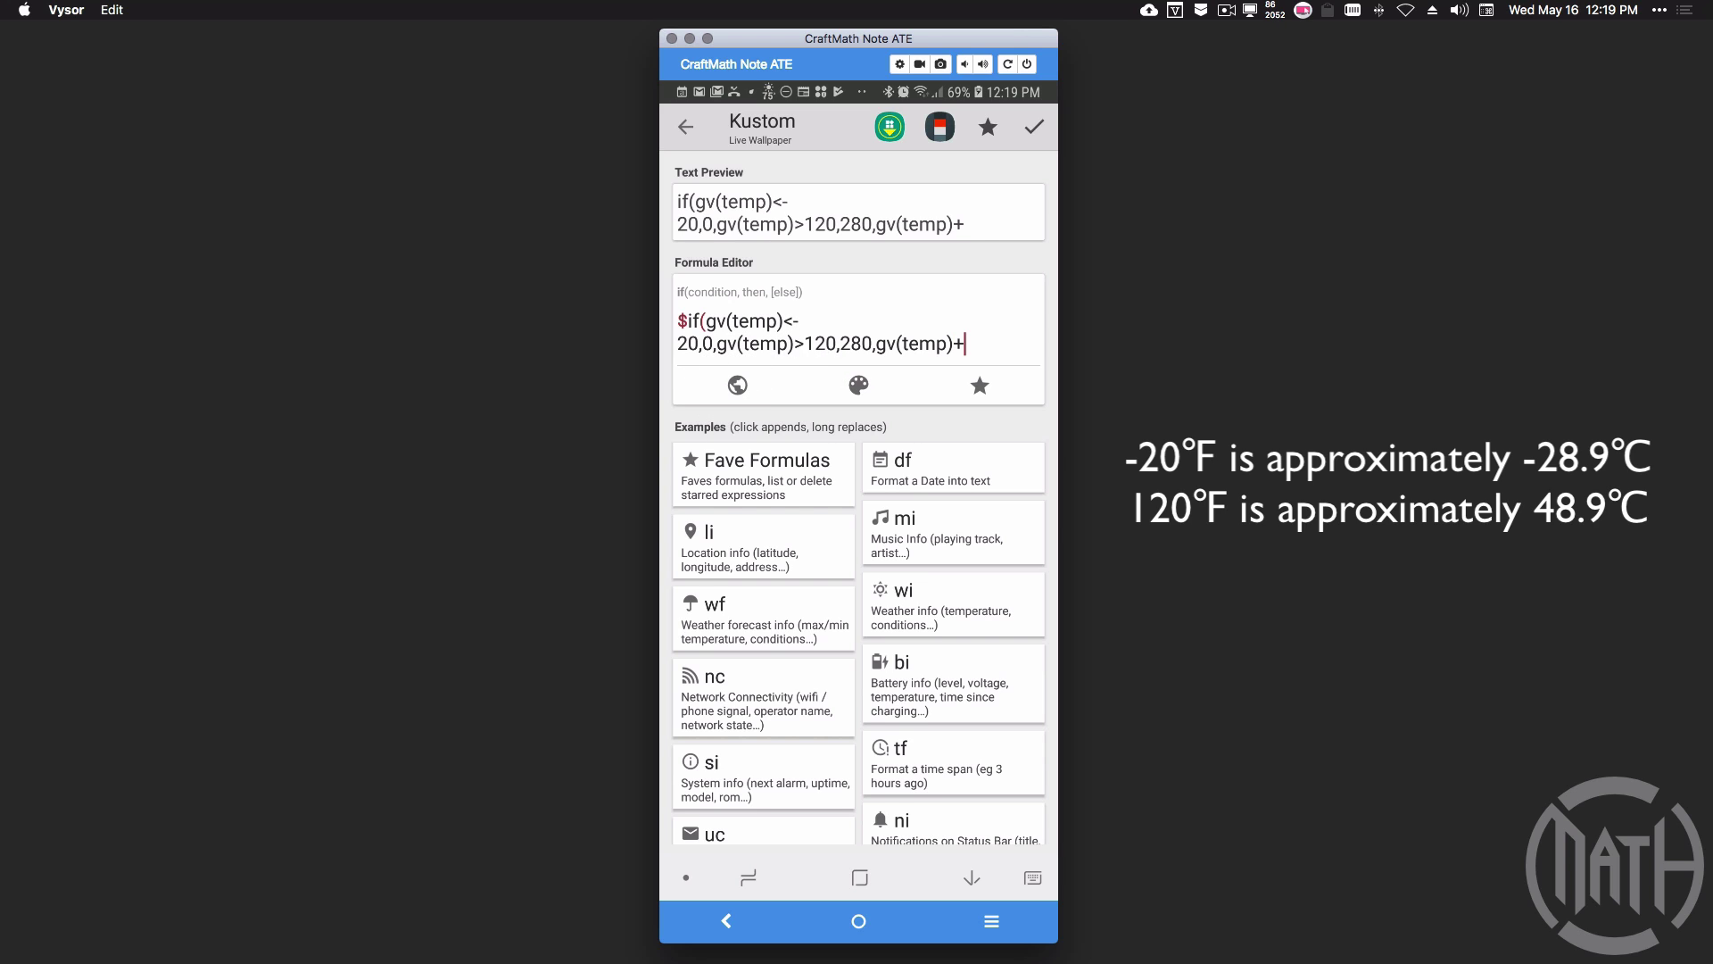
text(20))
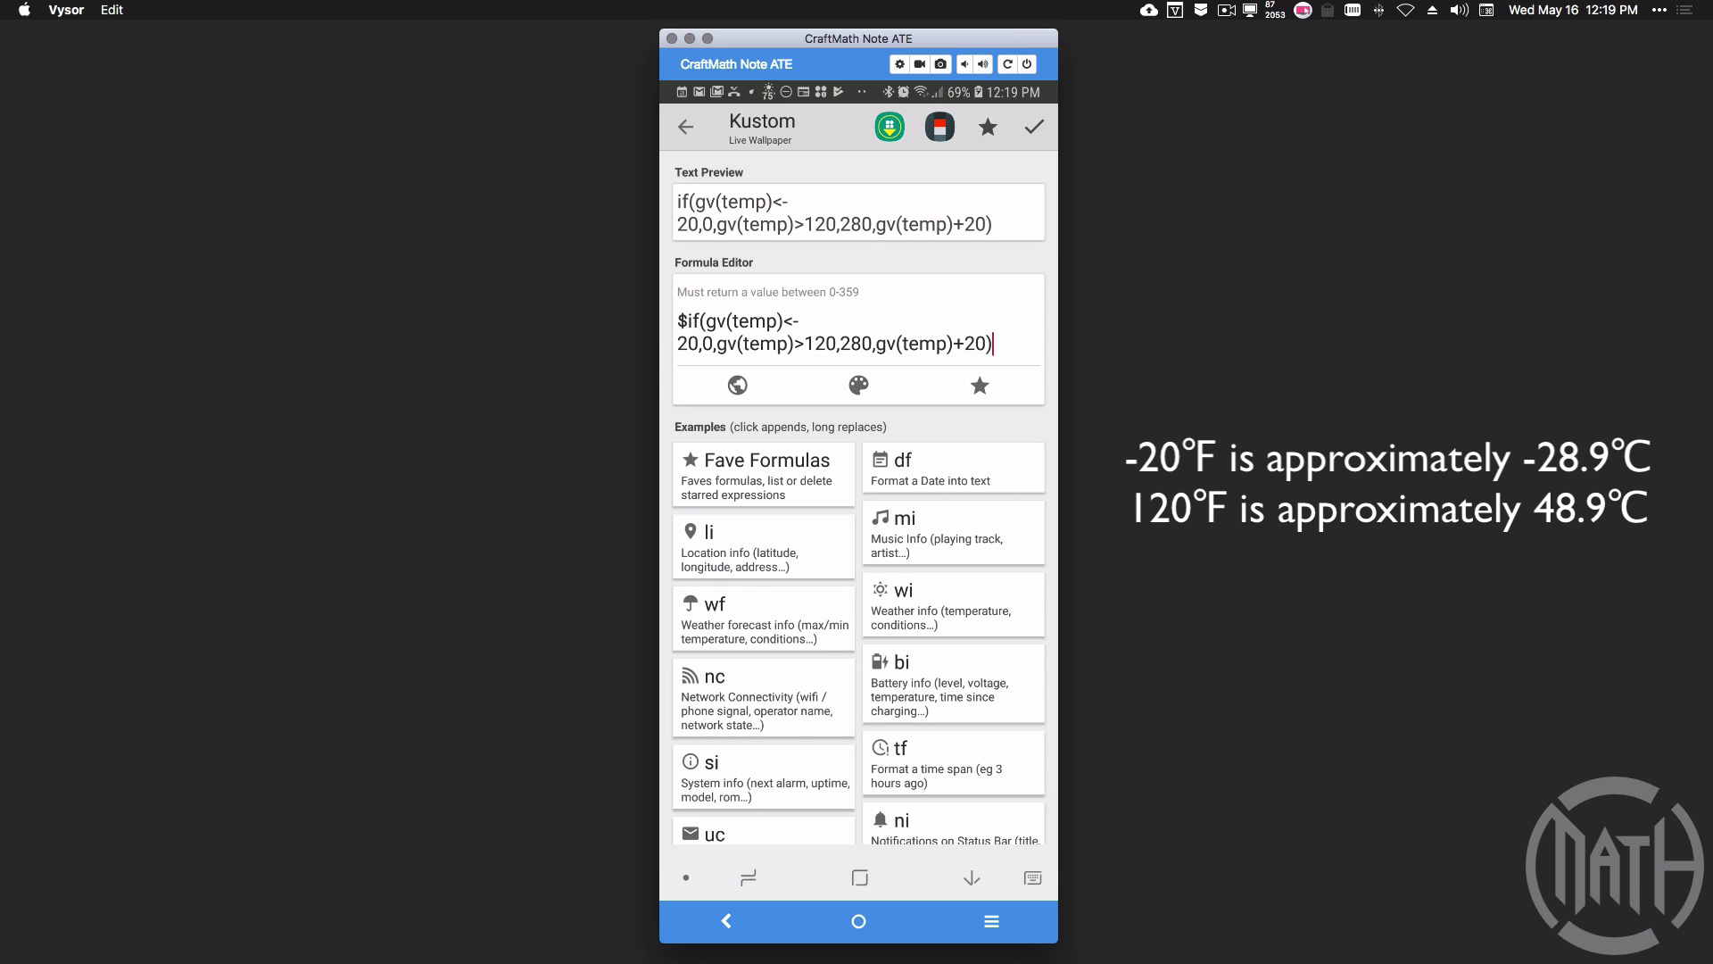
click(878, 350)
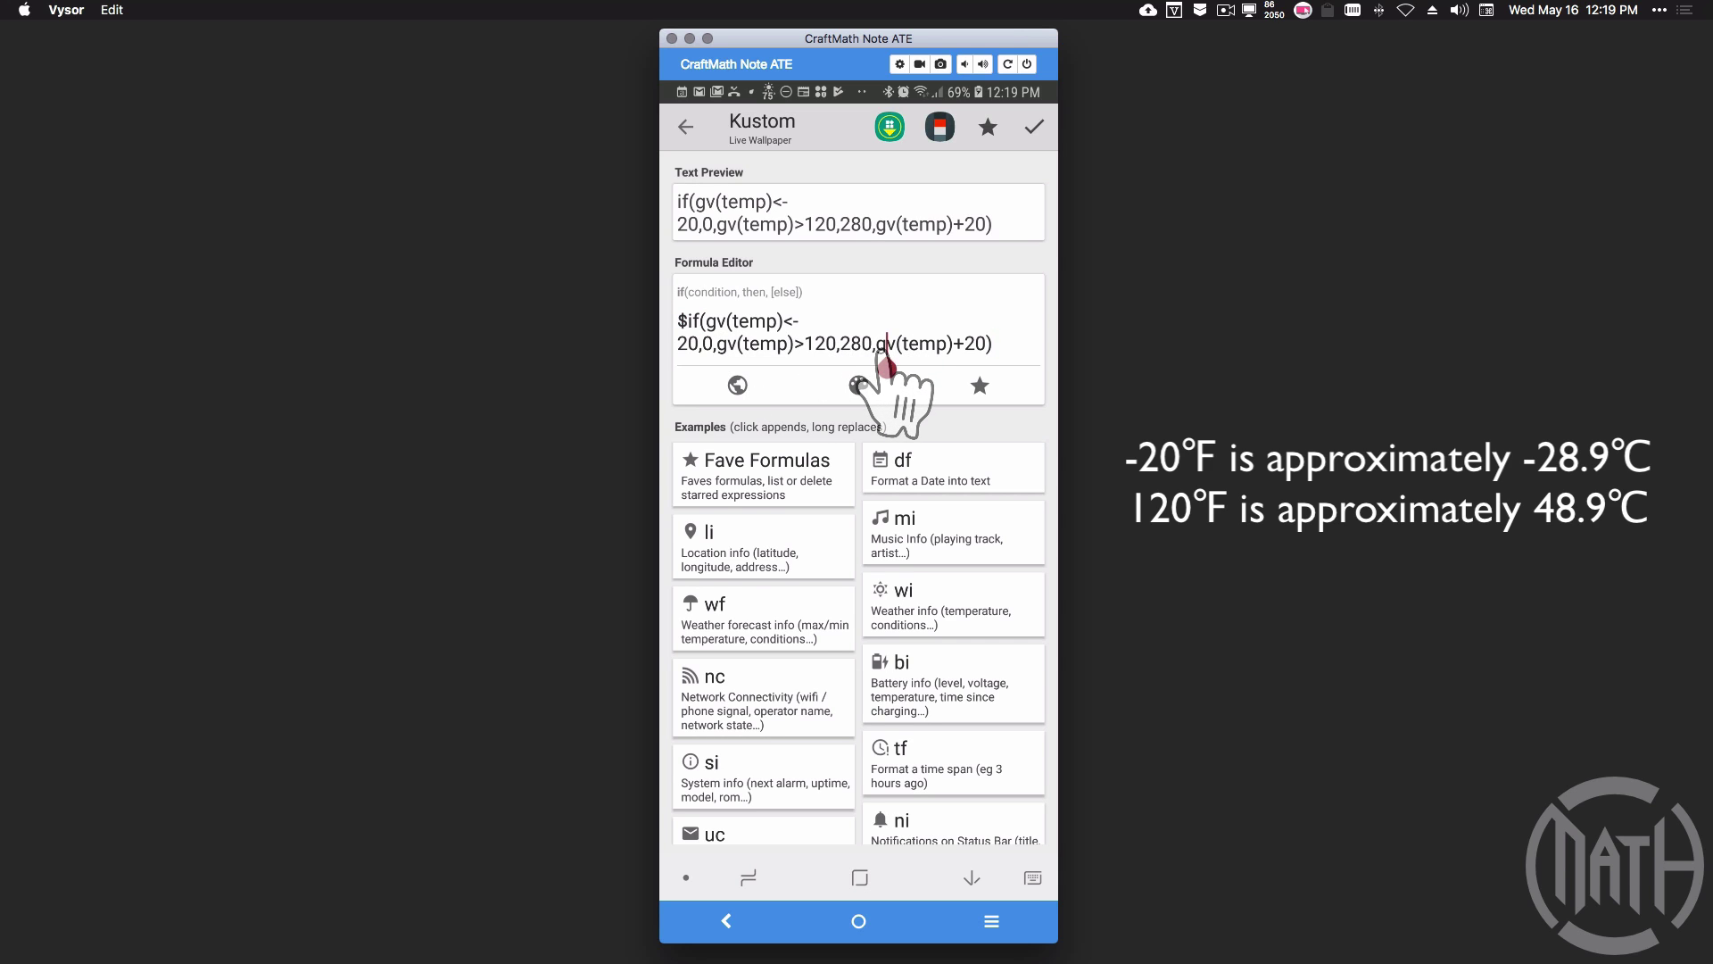
text(()
Complete the offset formula by scaling the sum with /140*280)$ and save the formula
click(822, 341)
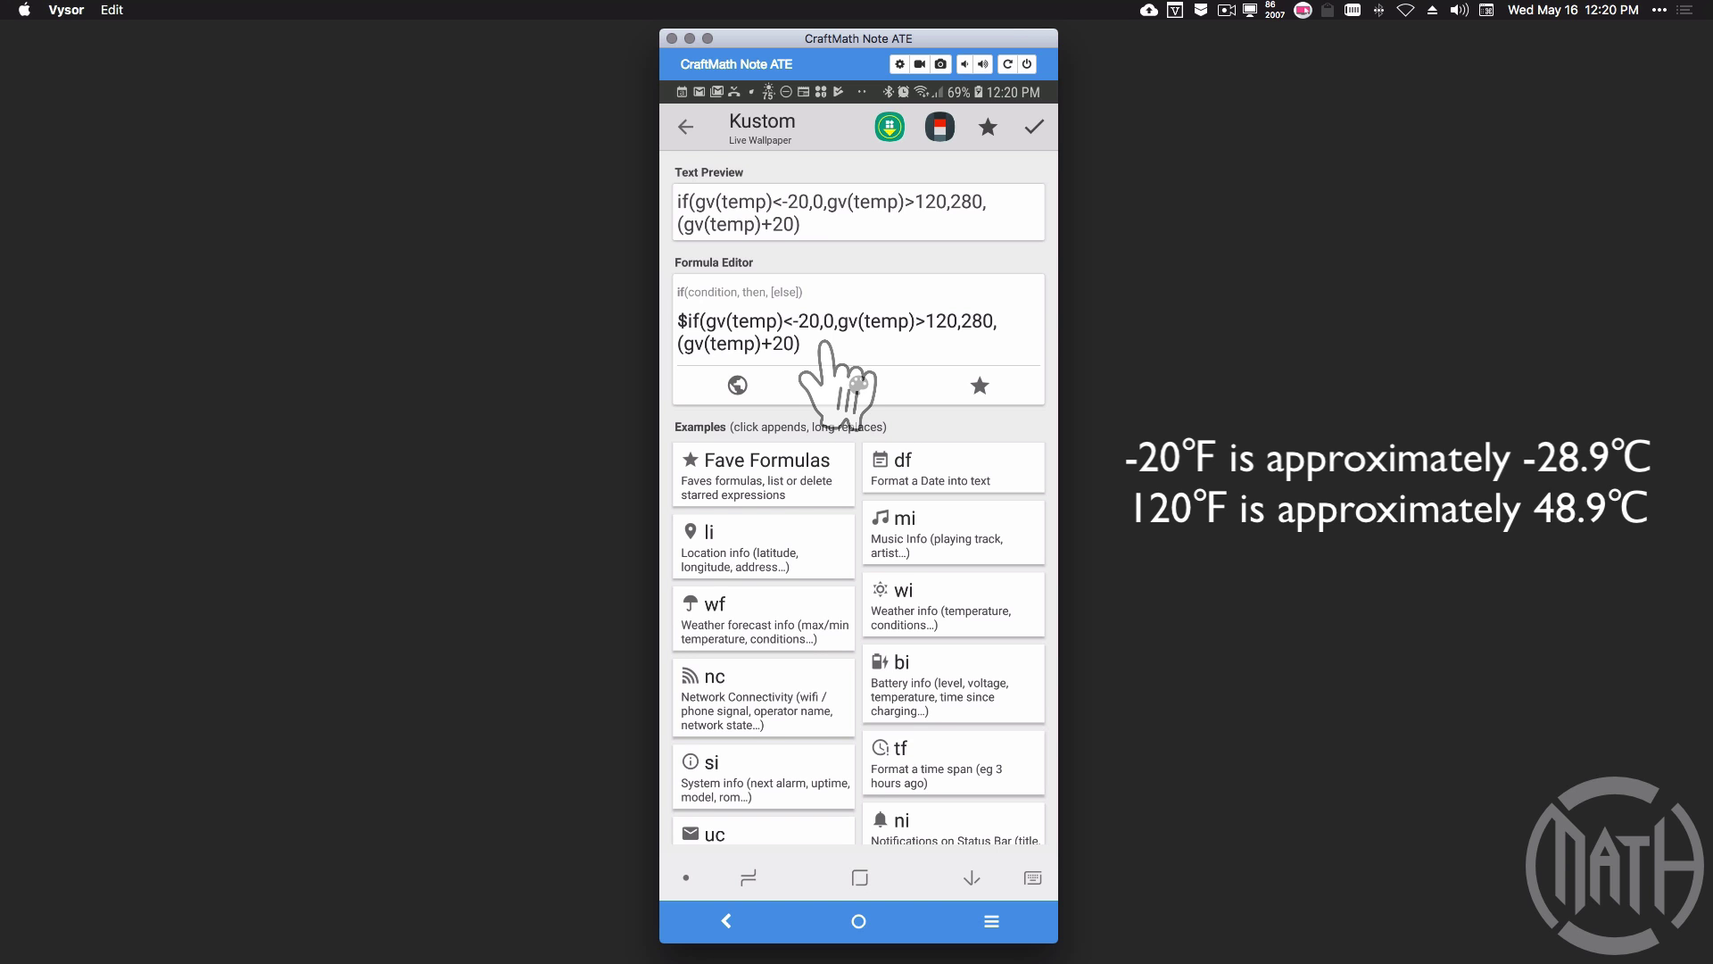
text(/140*)
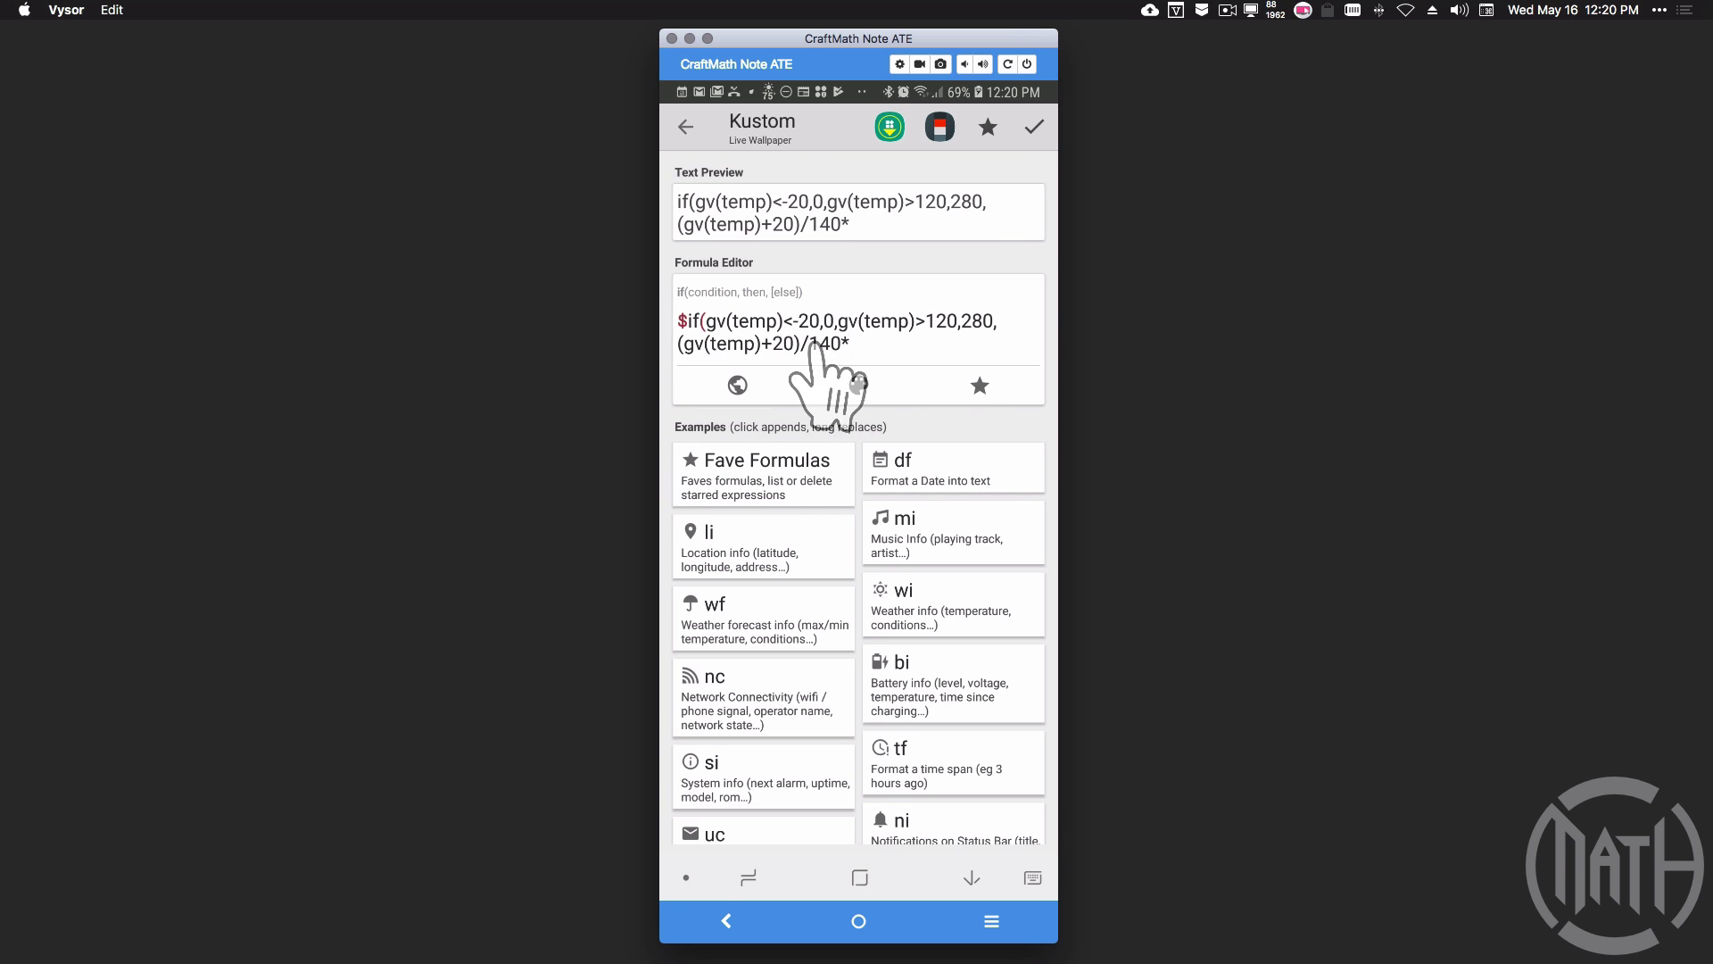
text(280)$)
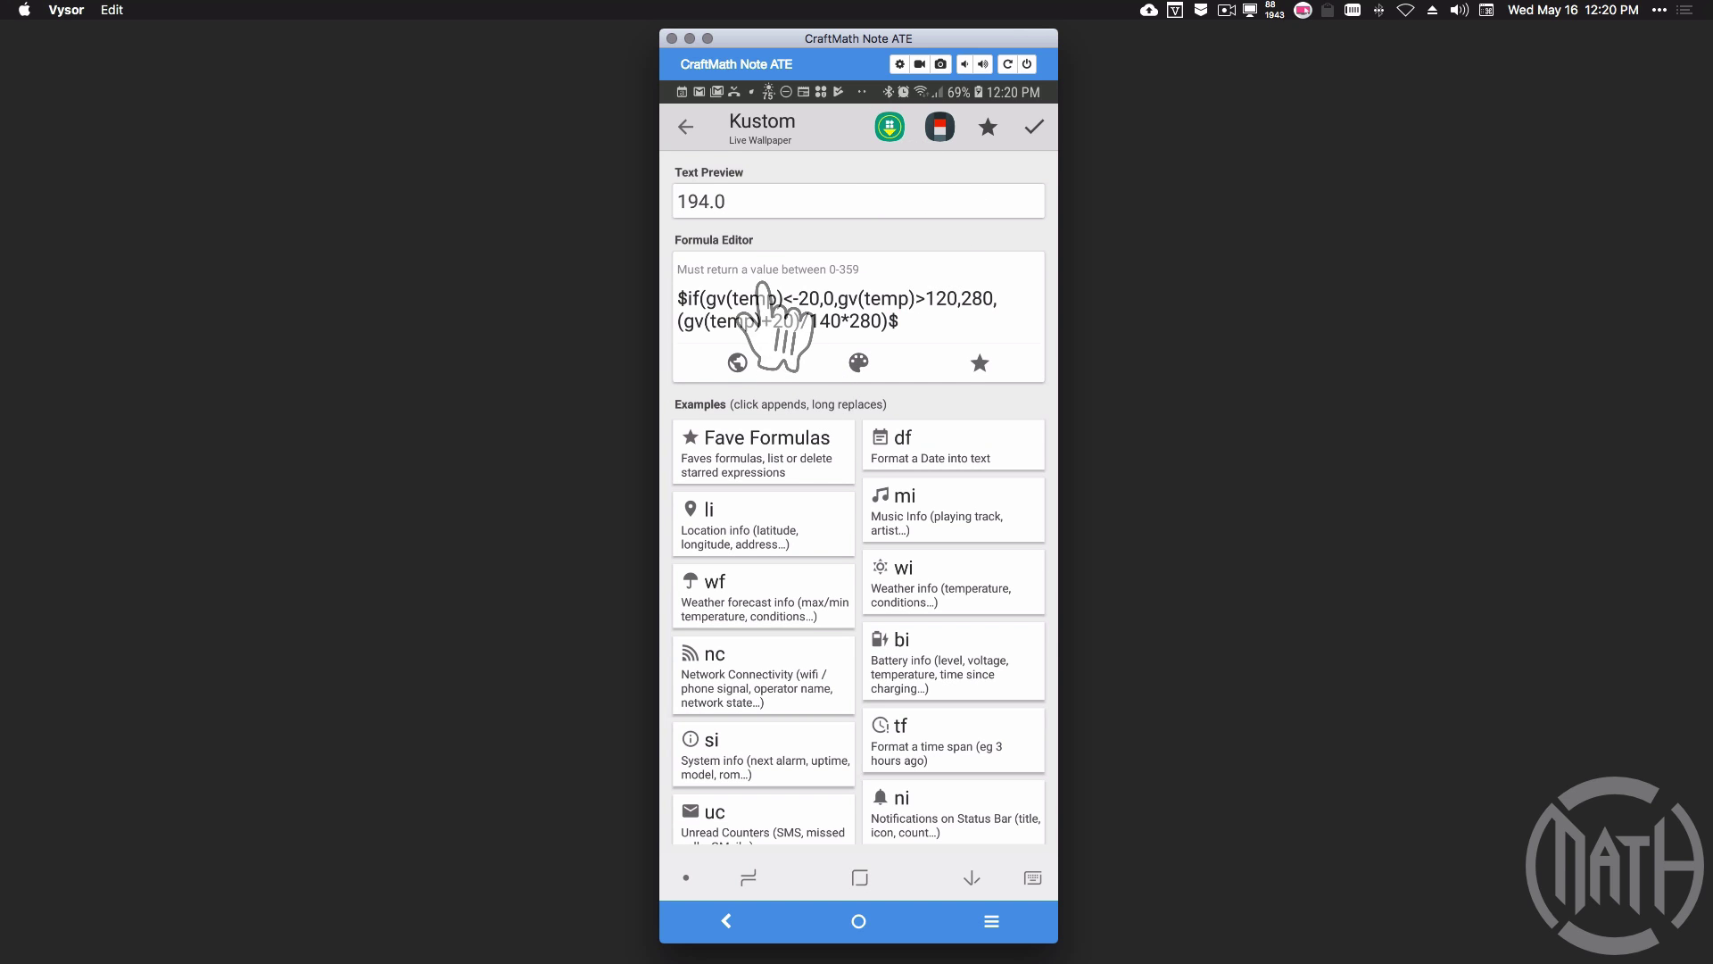
click(1033, 129)
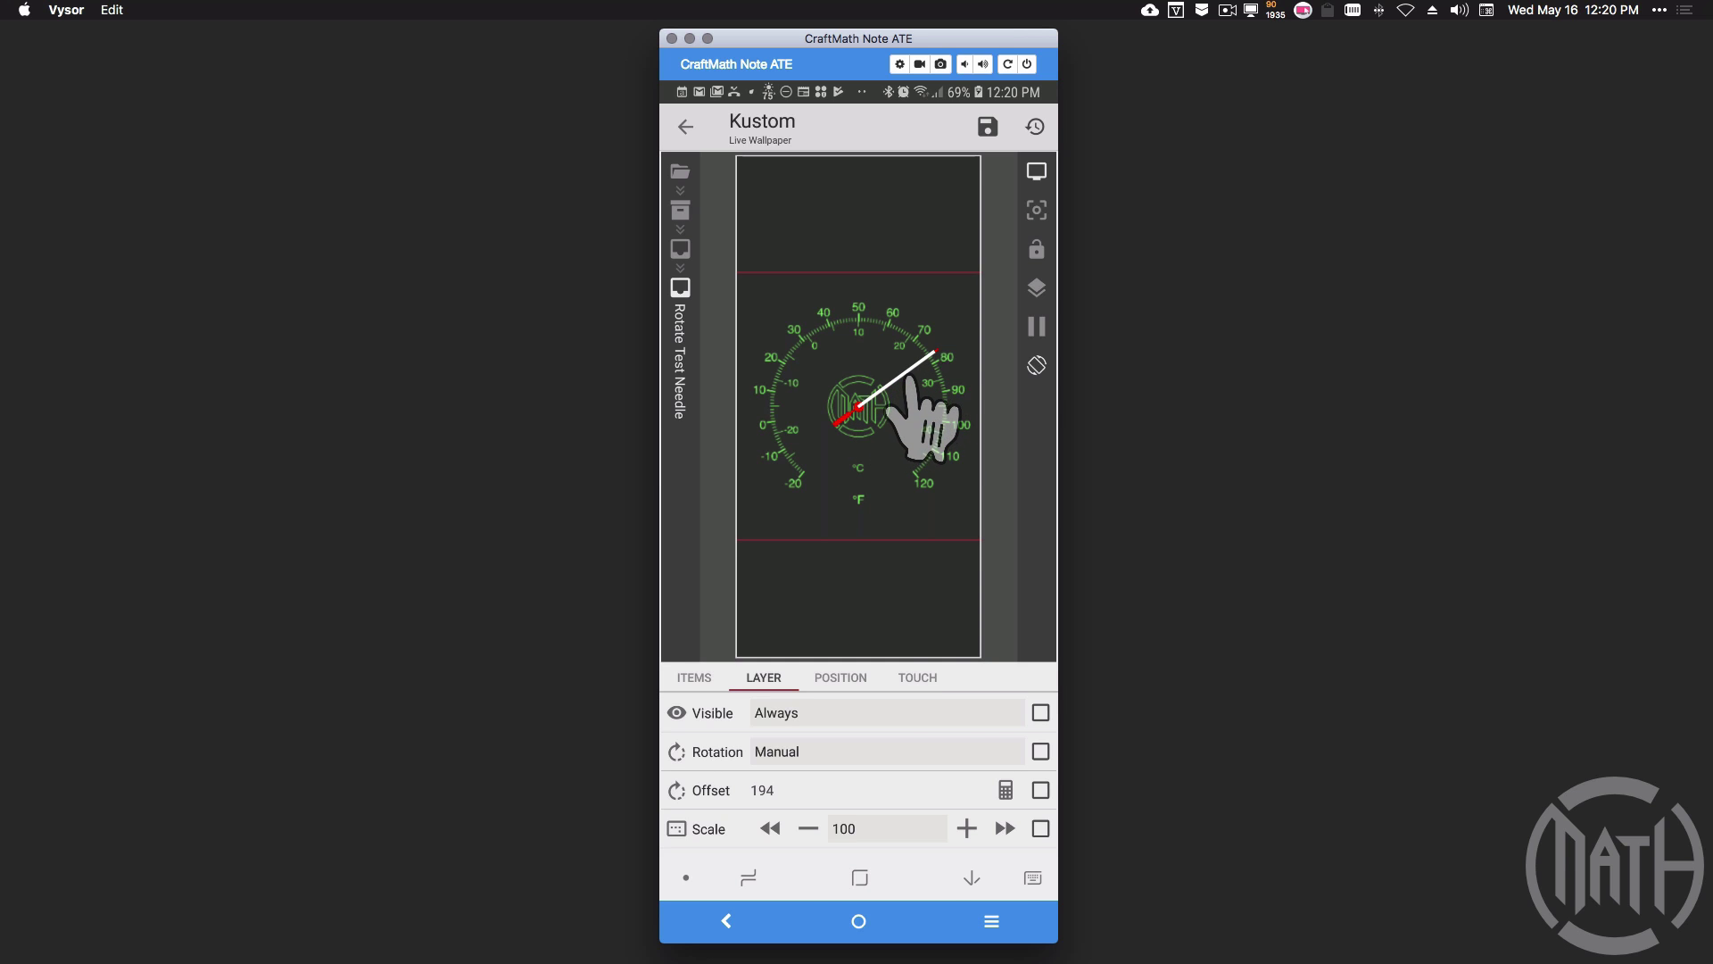
In the Circular Thermometer component's globals, turn on the test switch and raise ttemp to 127
click(972, 874)
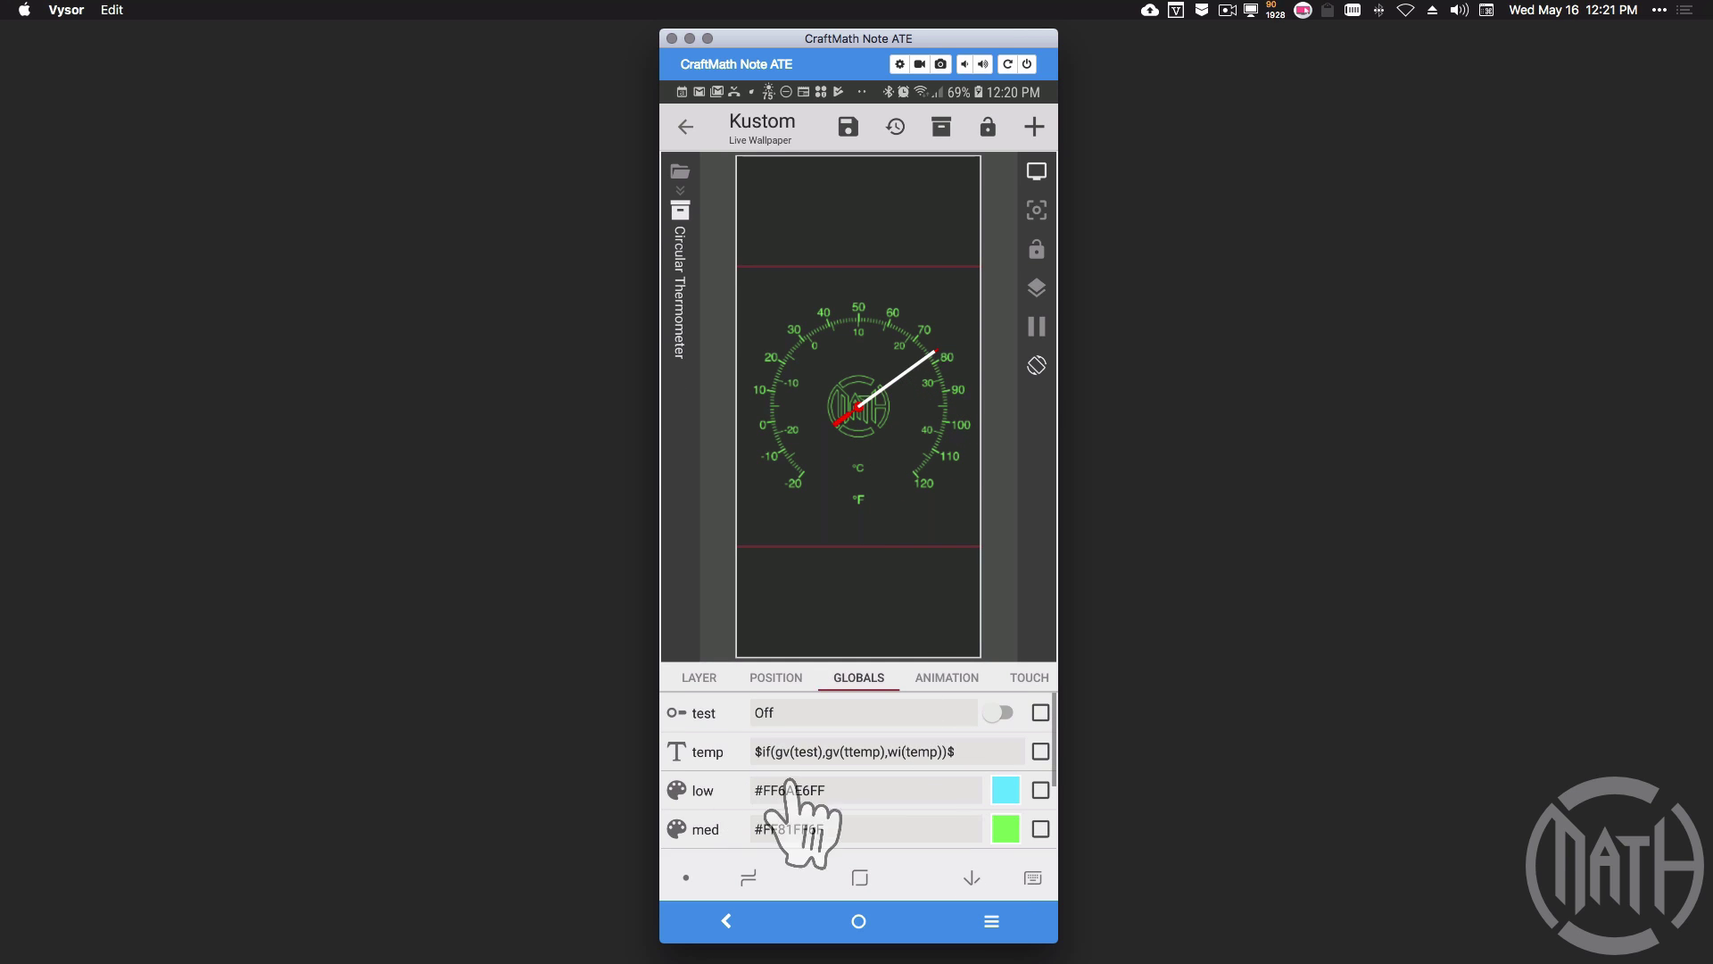
click(997, 713)
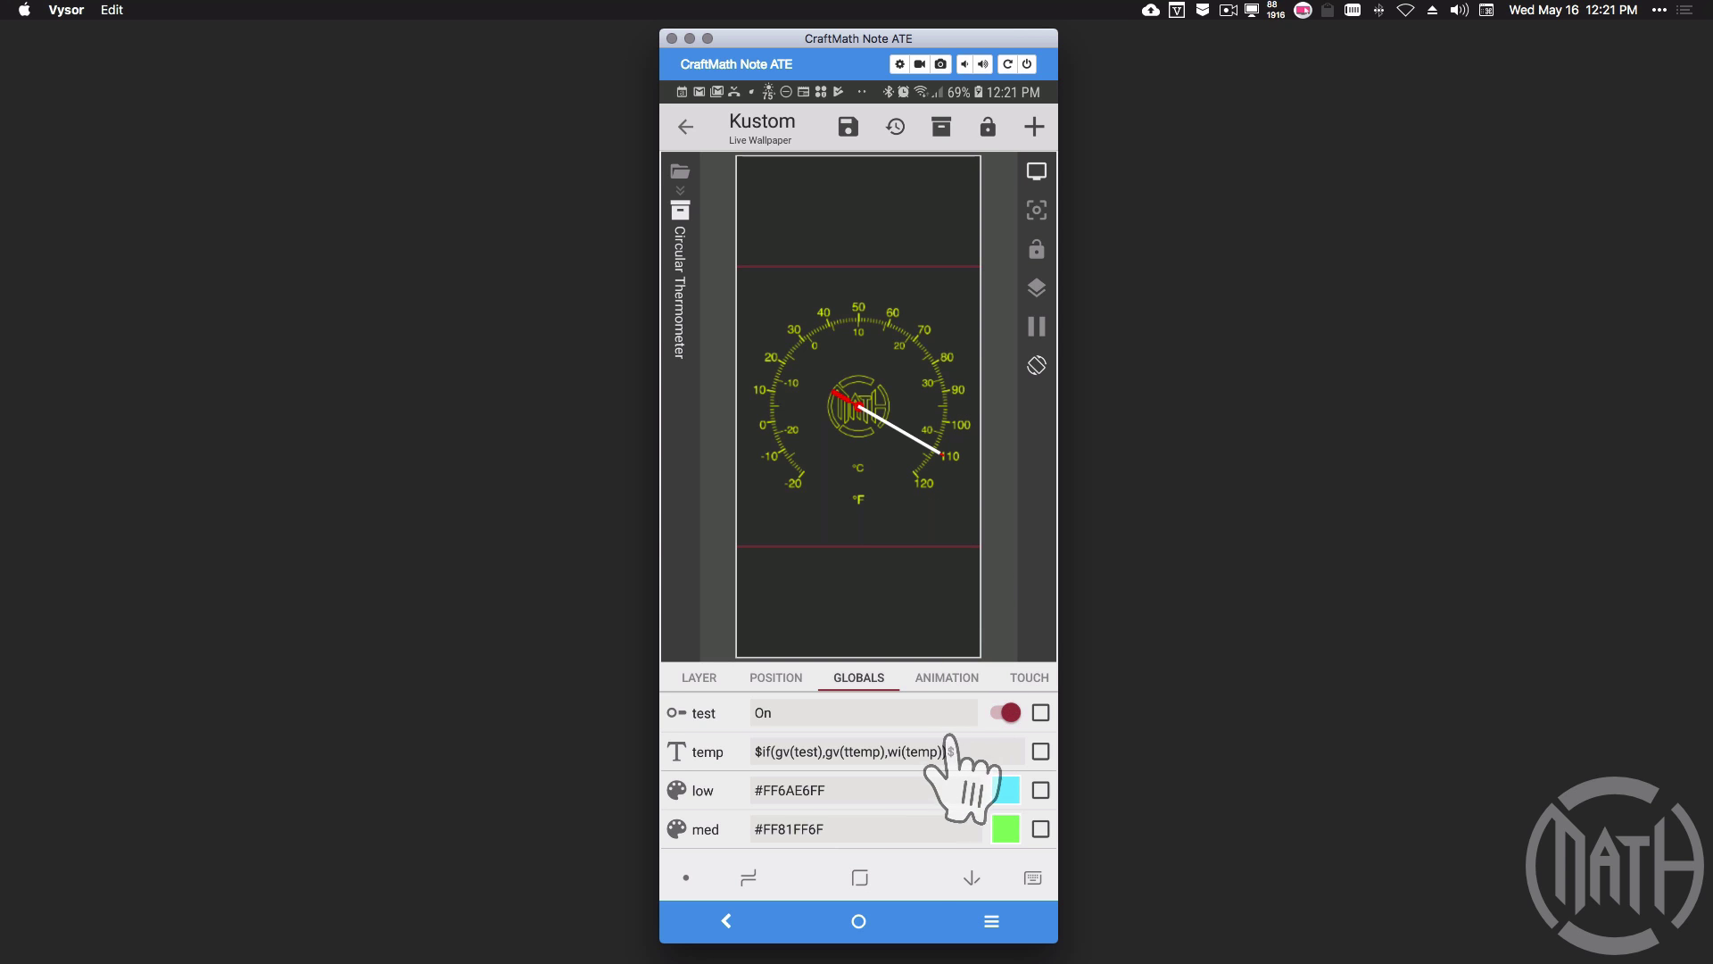
scroll(882, 813, down, 3)
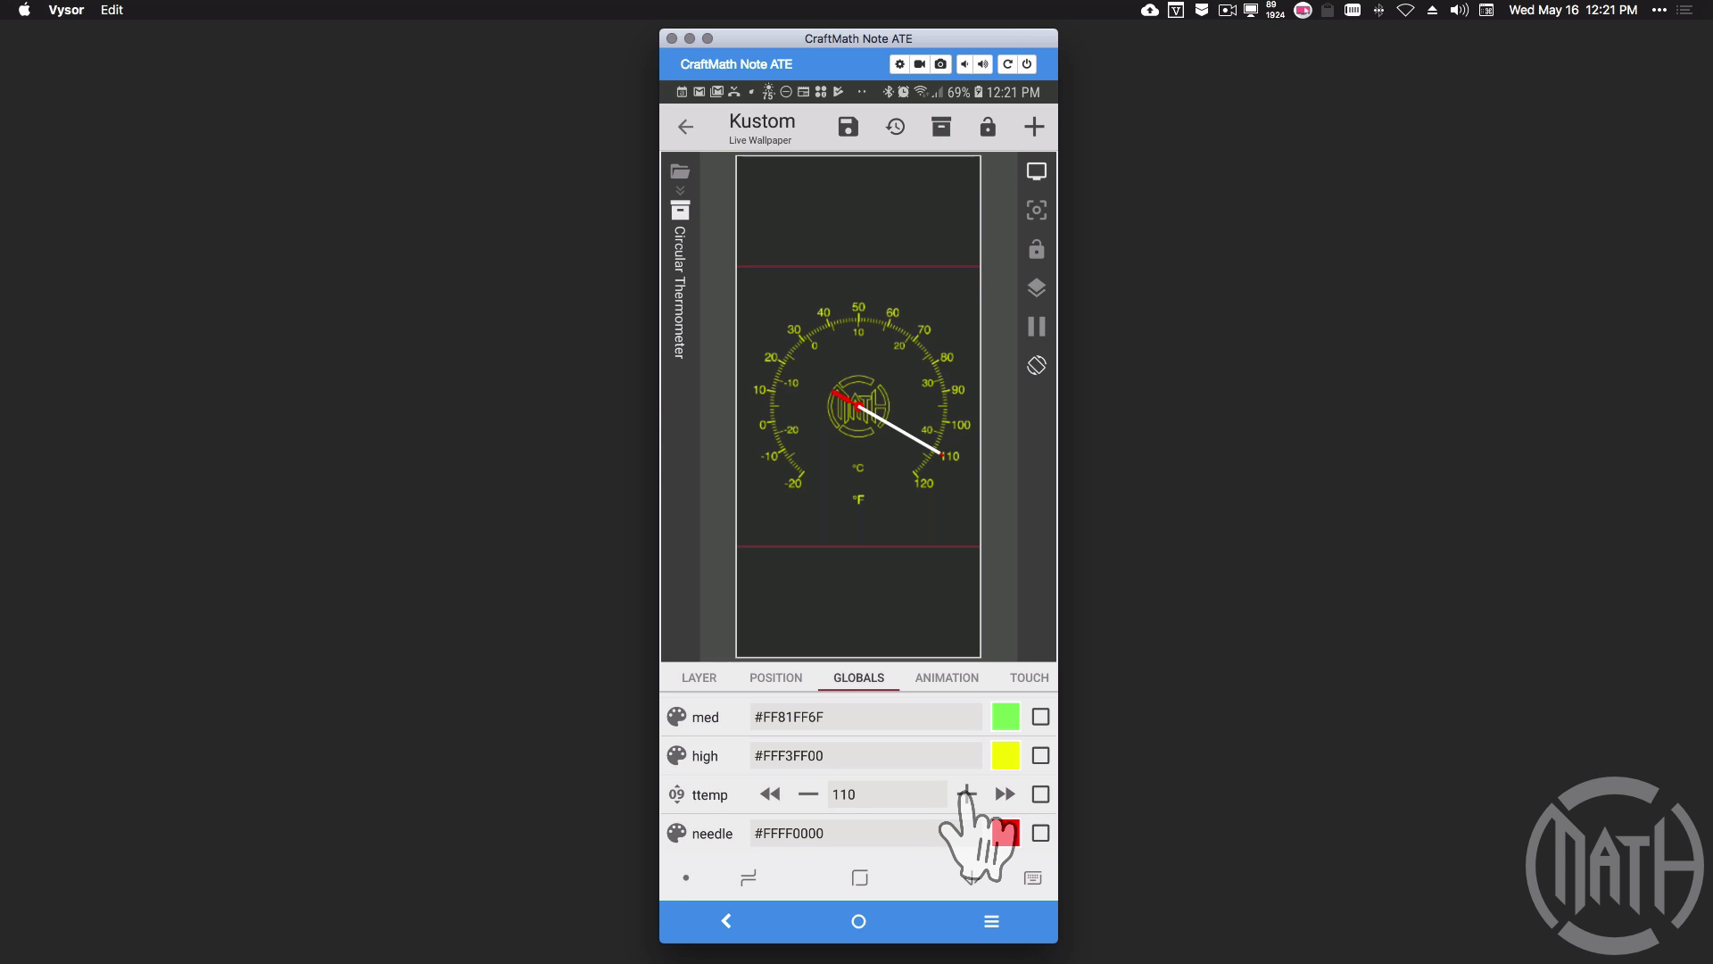
click(964, 792)
click(964, 792)
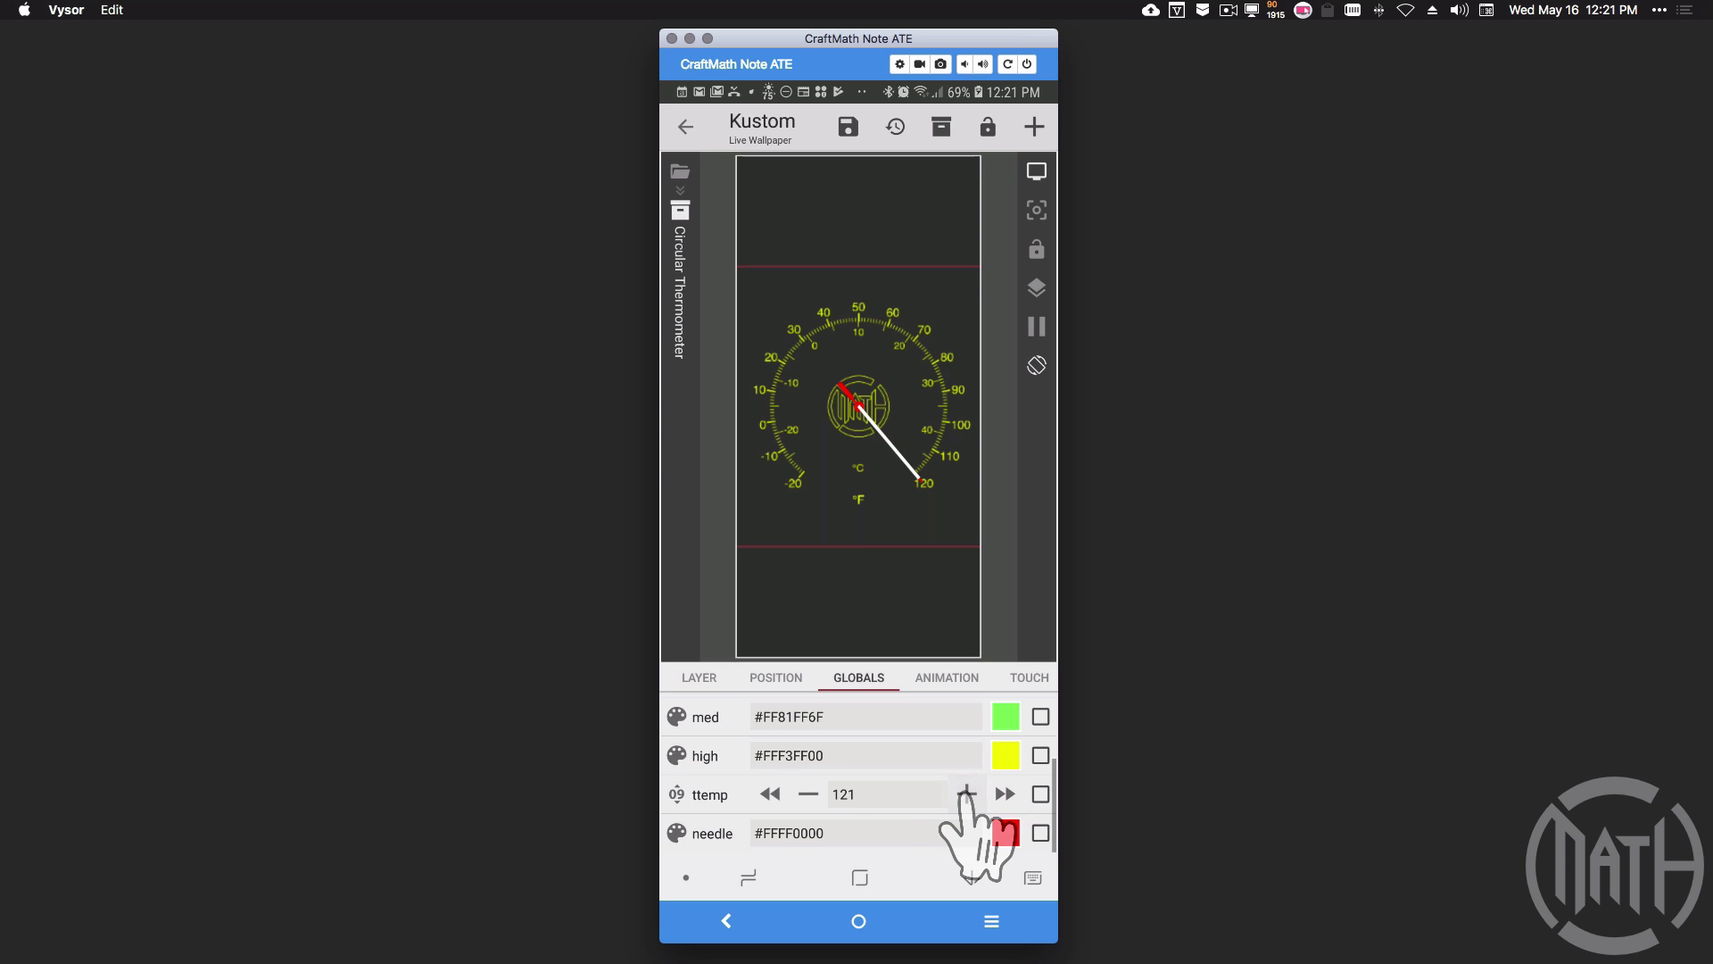
click(964, 793)
click(963, 793)
click(964, 793)
click(964, 792)
click(964, 793)
click(964, 793)
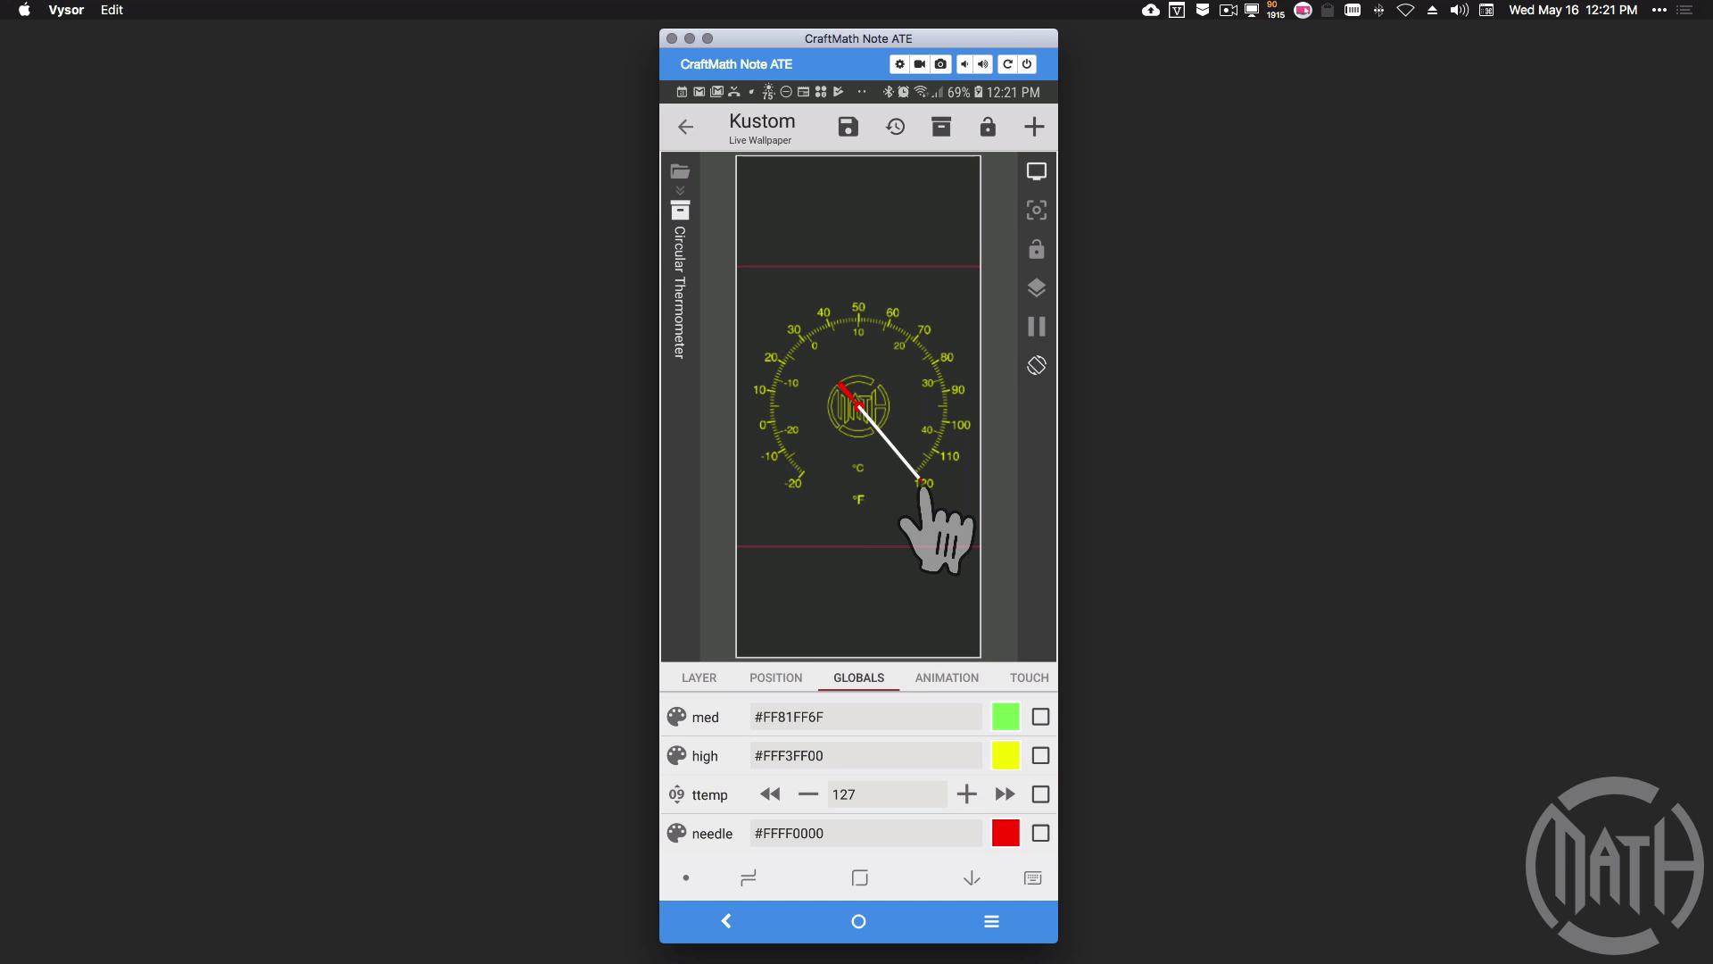
Lower the ttemp global to -26 and view the live wallpaper on the phone's home screen
drag(769, 793, 769, 794)
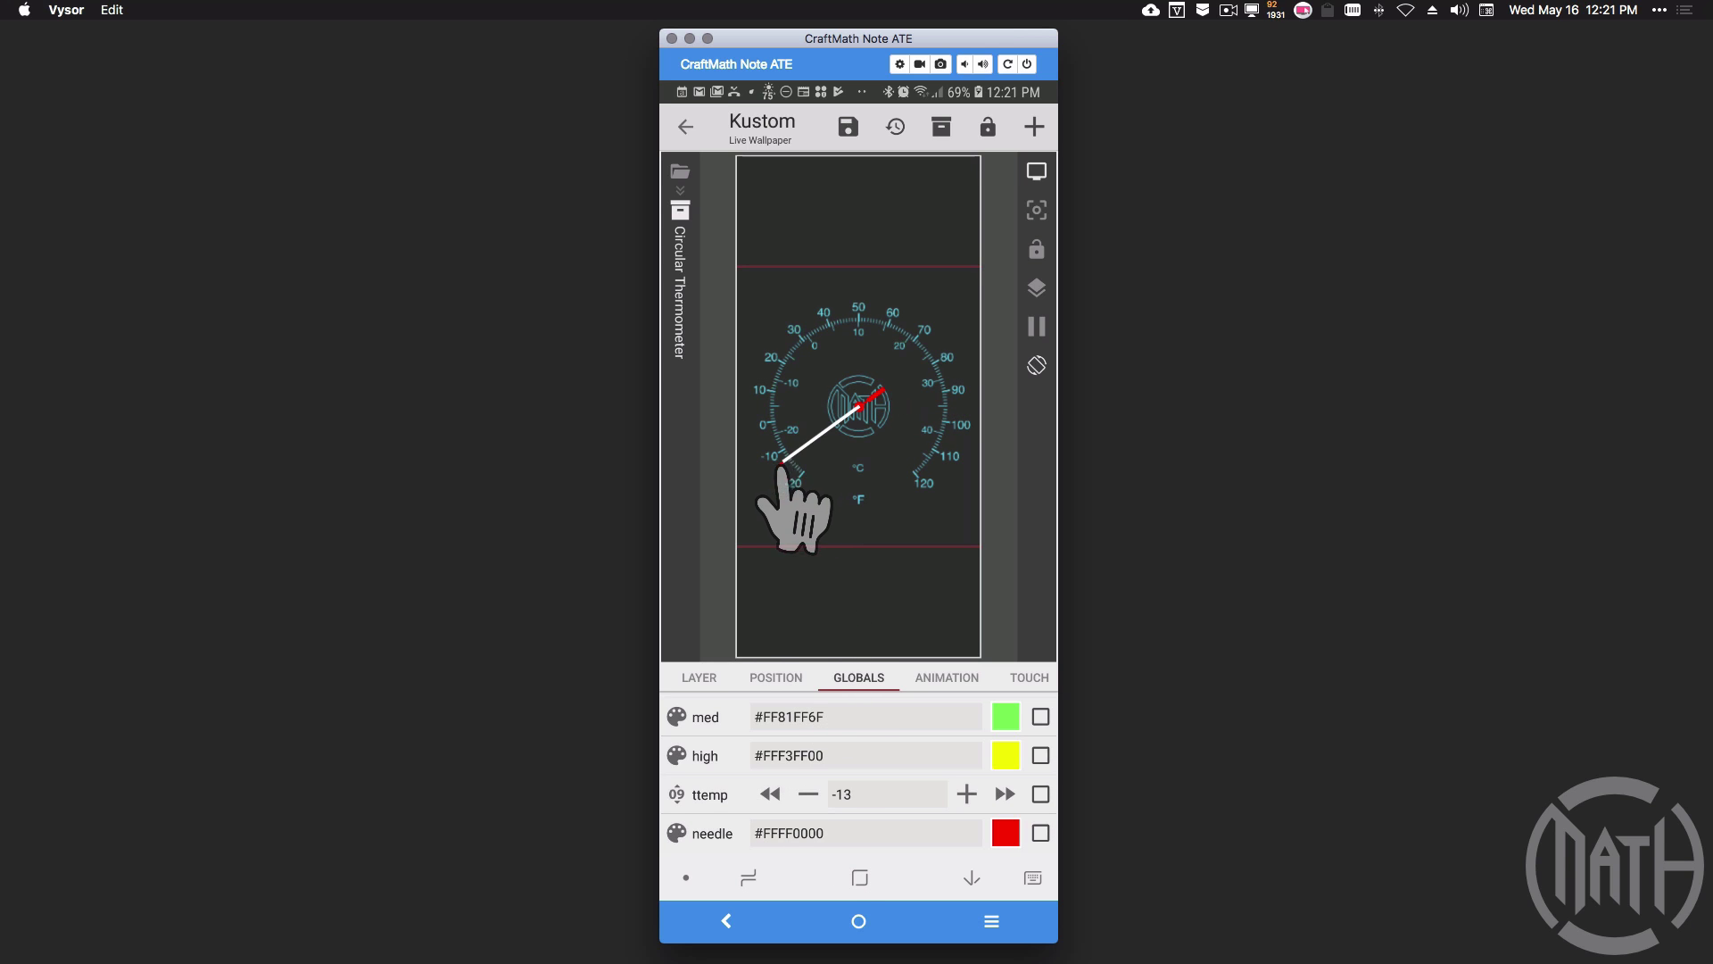
click(807, 795)
click(808, 794)
click(808, 794)
click(807, 794)
click(807, 794)
click(808, 794)
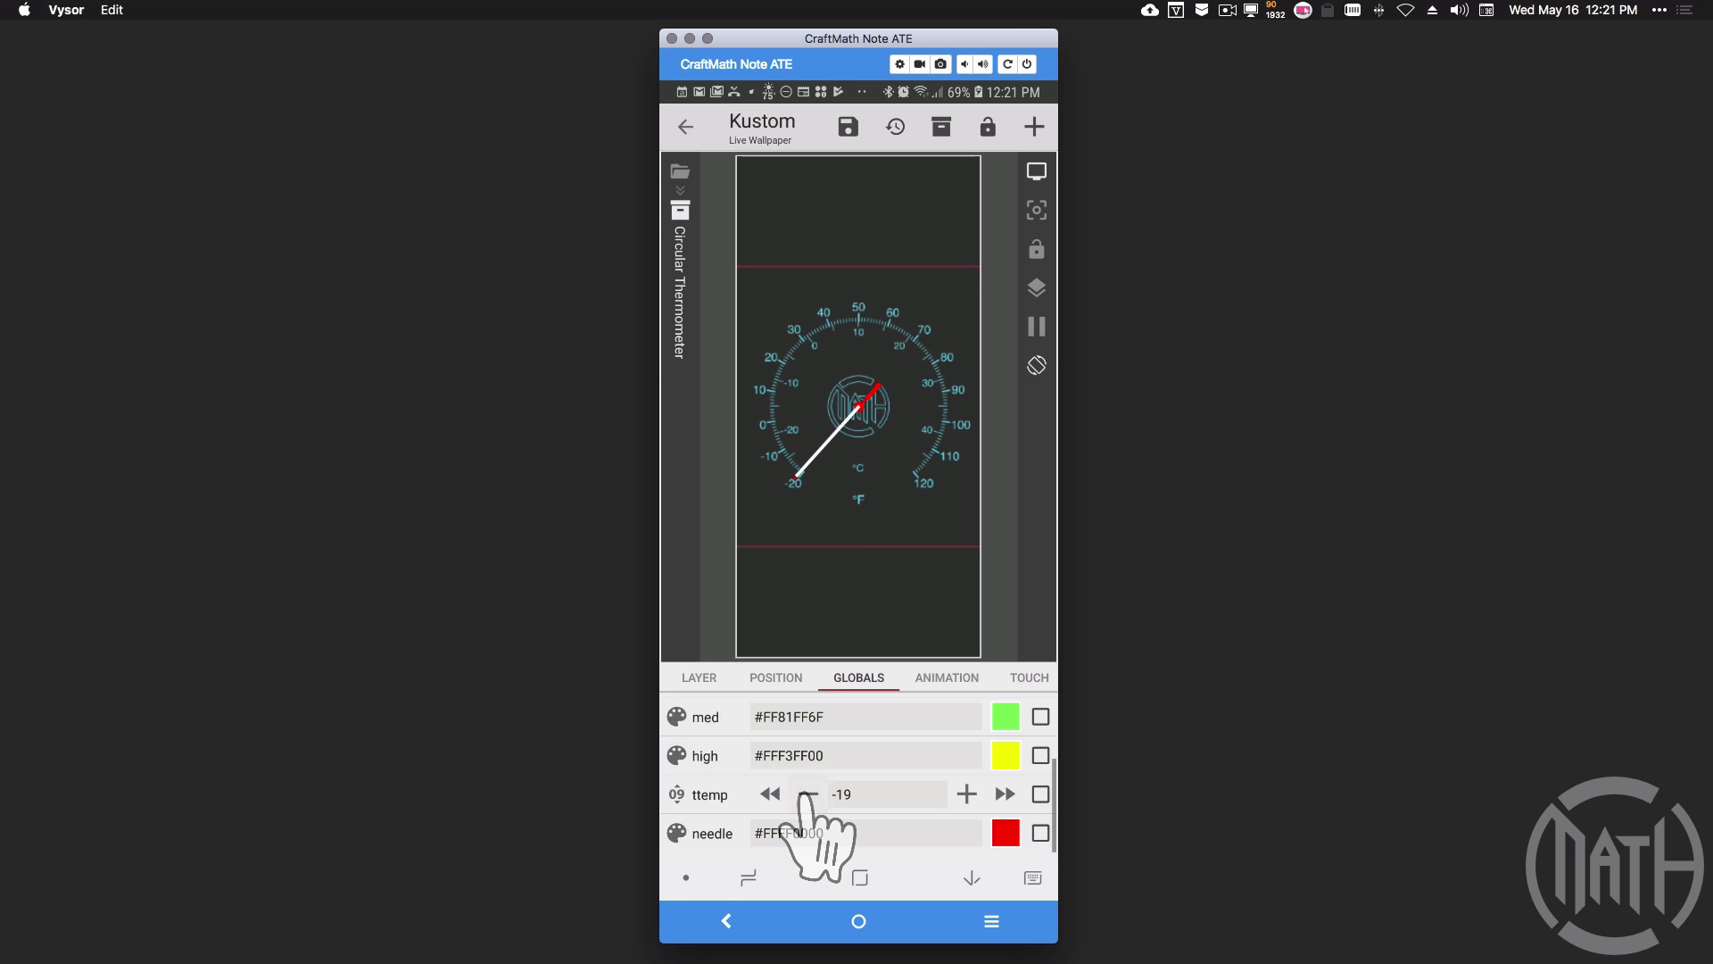
click(807, 794)
click(808, 794)
click(807, 794)
click(807, 794)
click(807, 794)
click(808, 795)
click(807, 795)
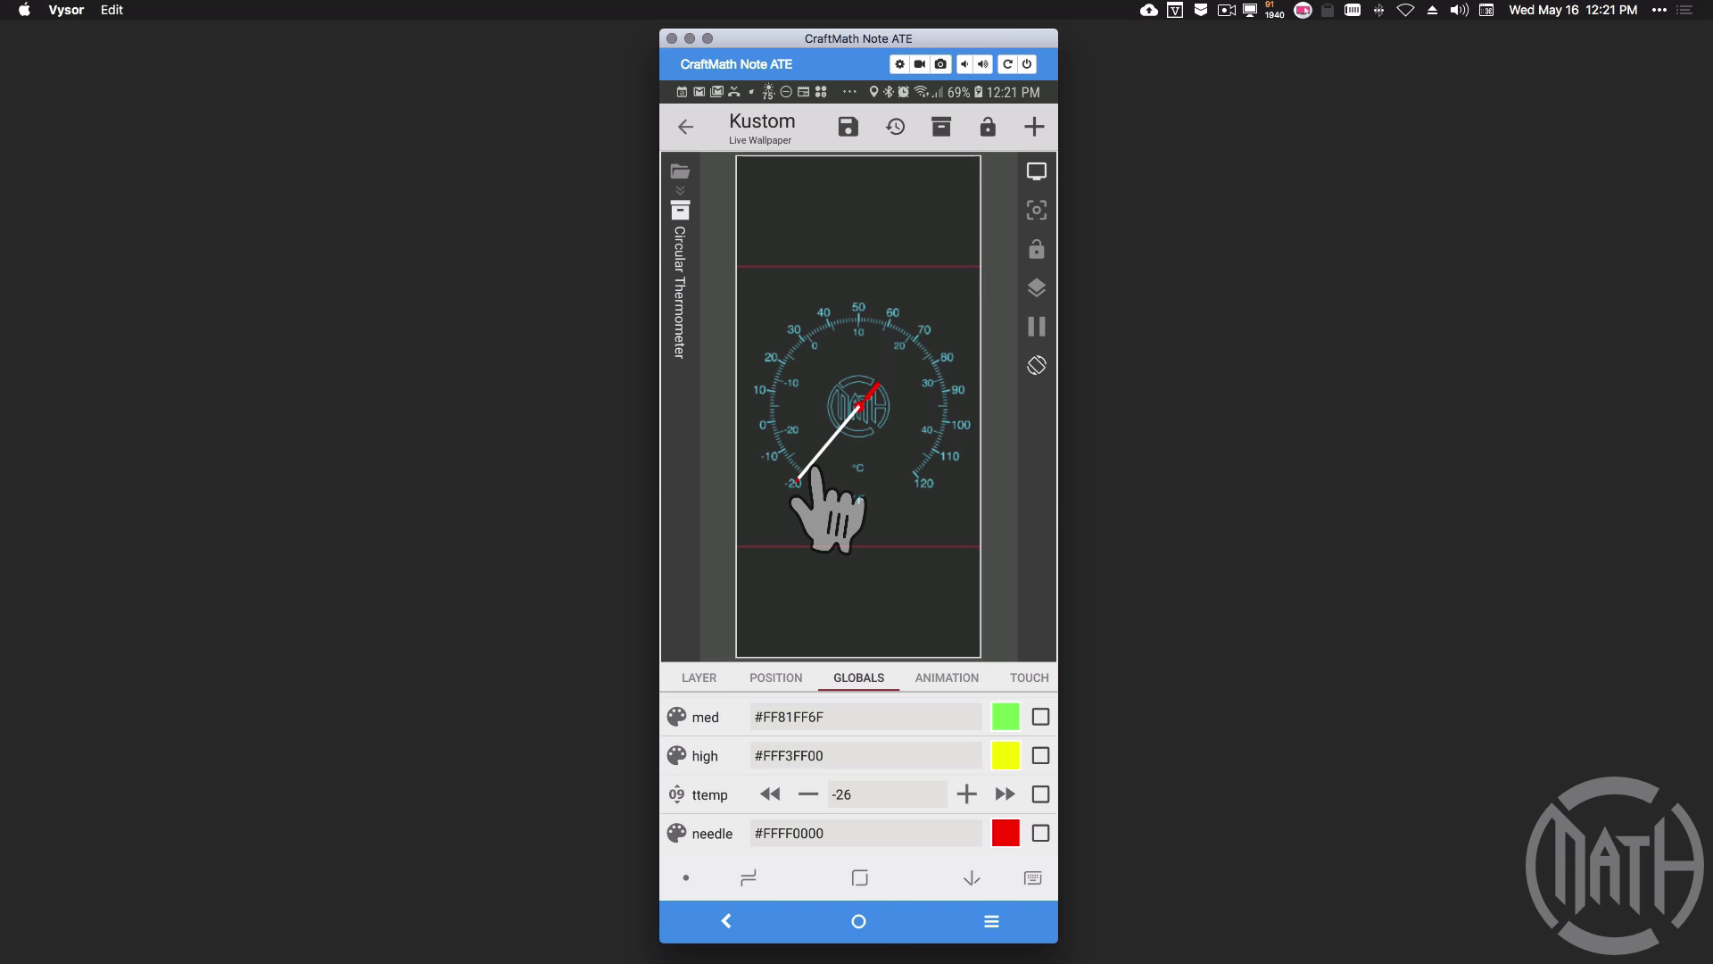
click(857, 880)
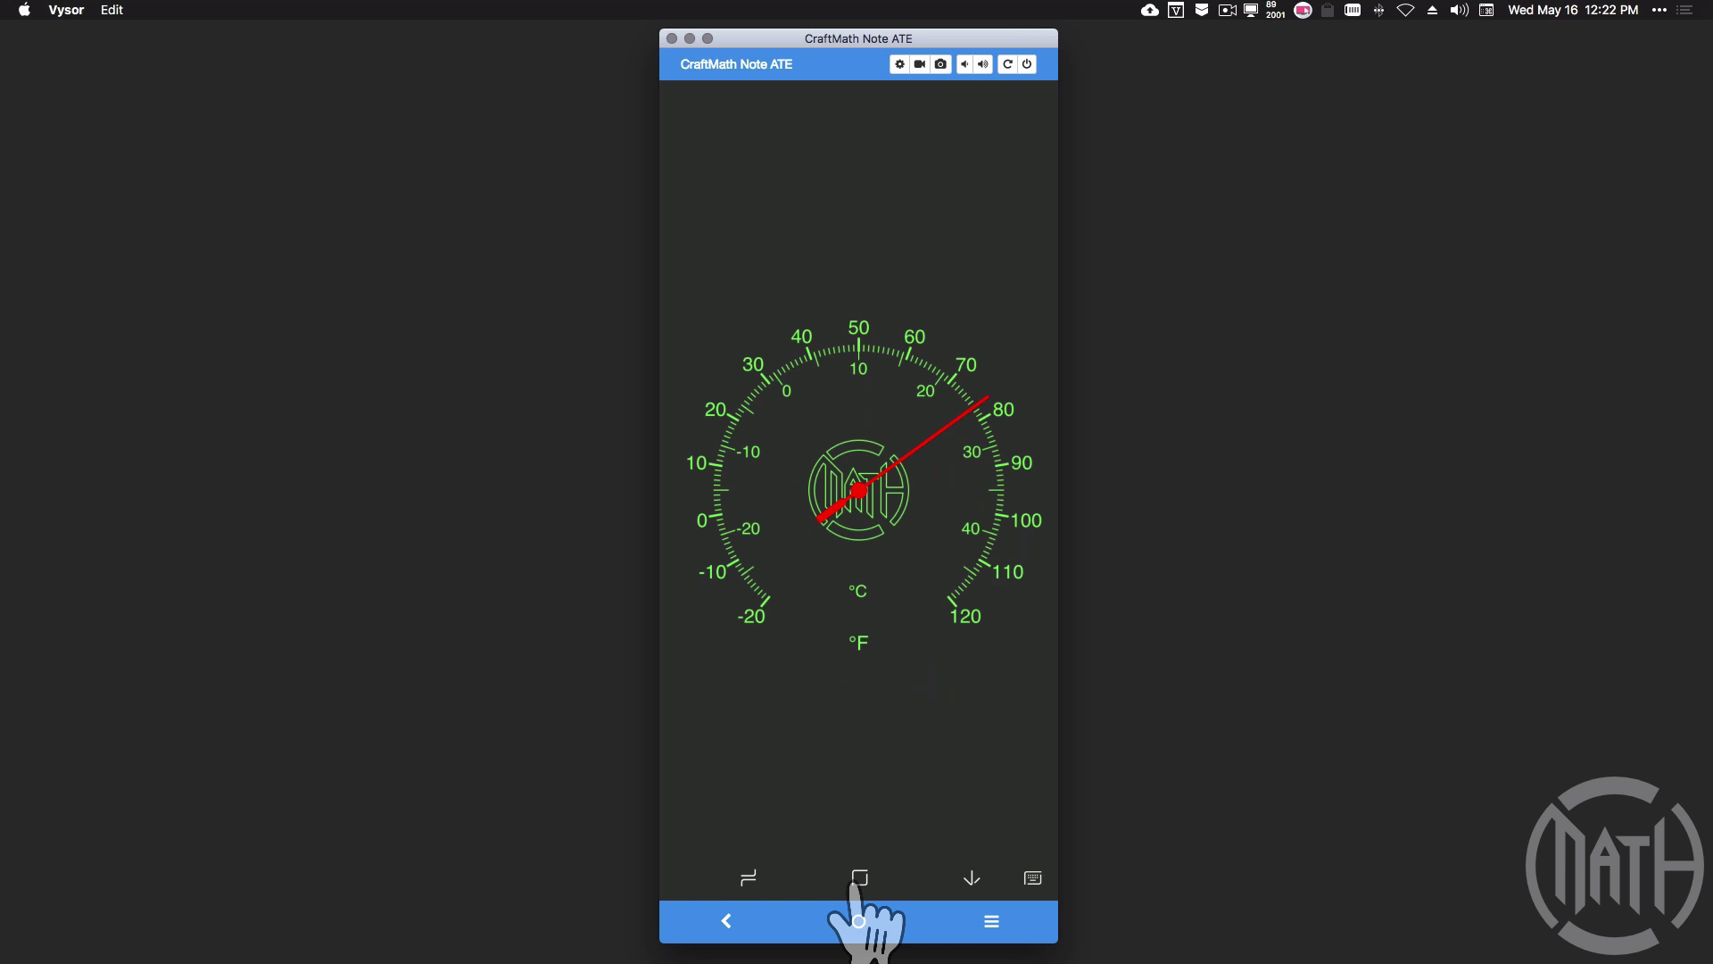